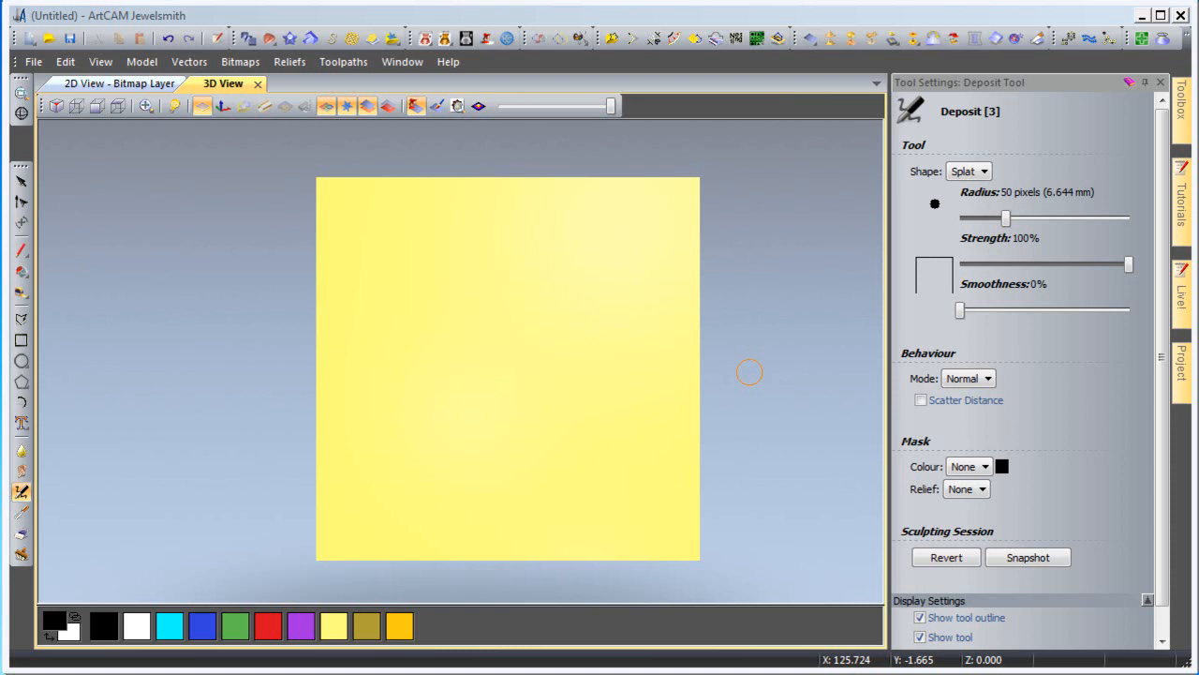
Examine the Splat brush preview over the blank relief and the full Splat shape by temporarily showing its front relief layer.
left_click(437, 315)
scroll(437, 315, "up", 4)
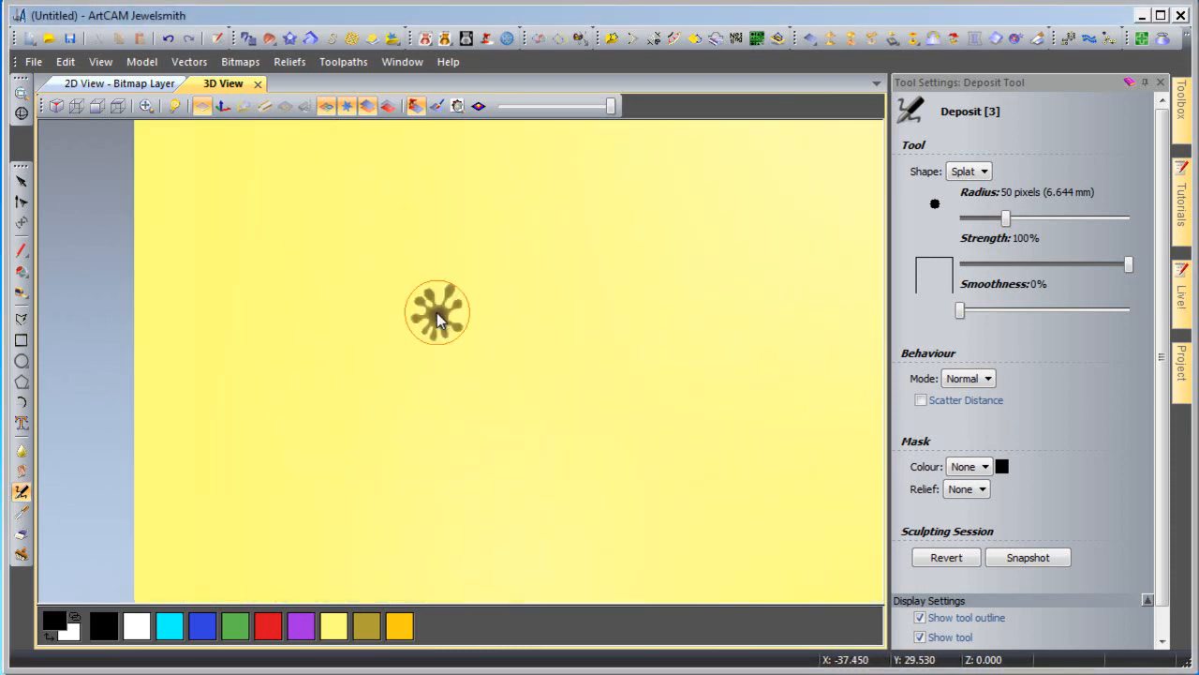
middle_click_drag(439, 316, 752, 241)
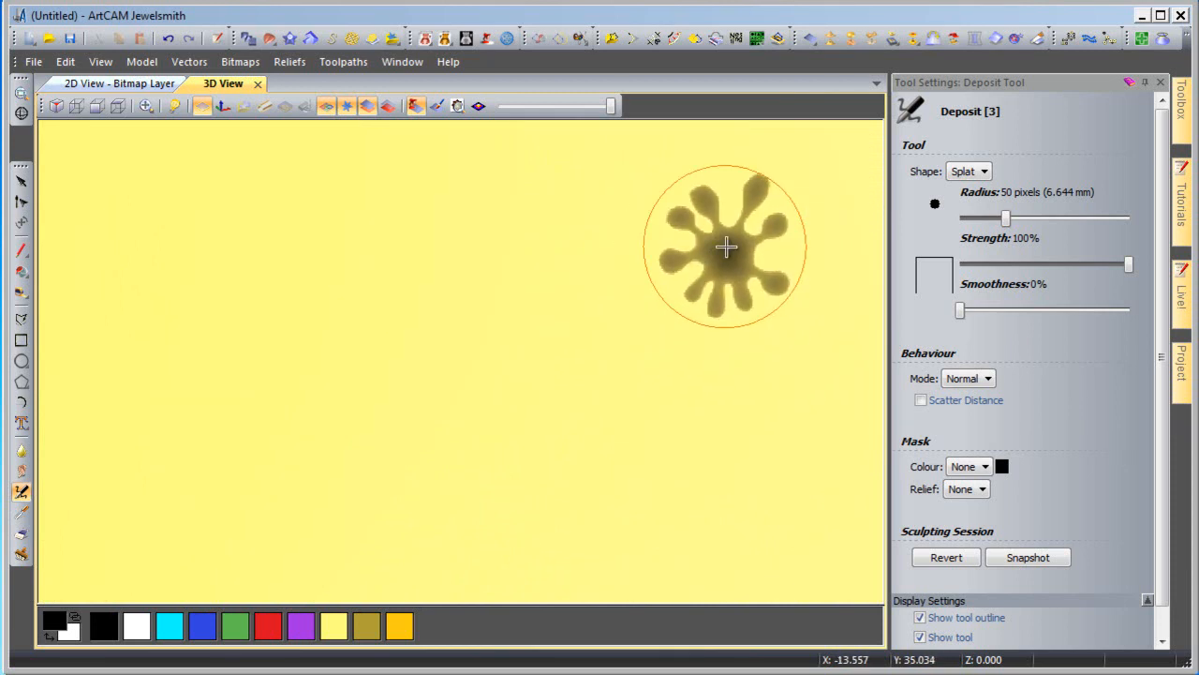
scroll(726, 247, "down", 3)
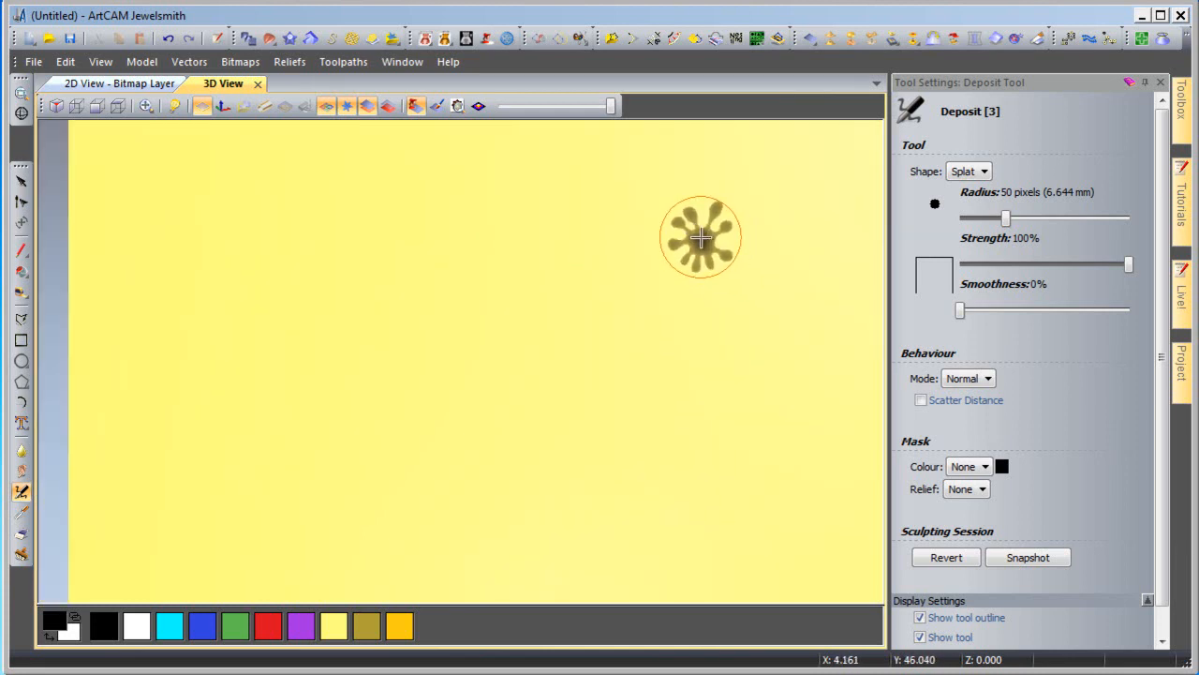
left_click(1180, 381)
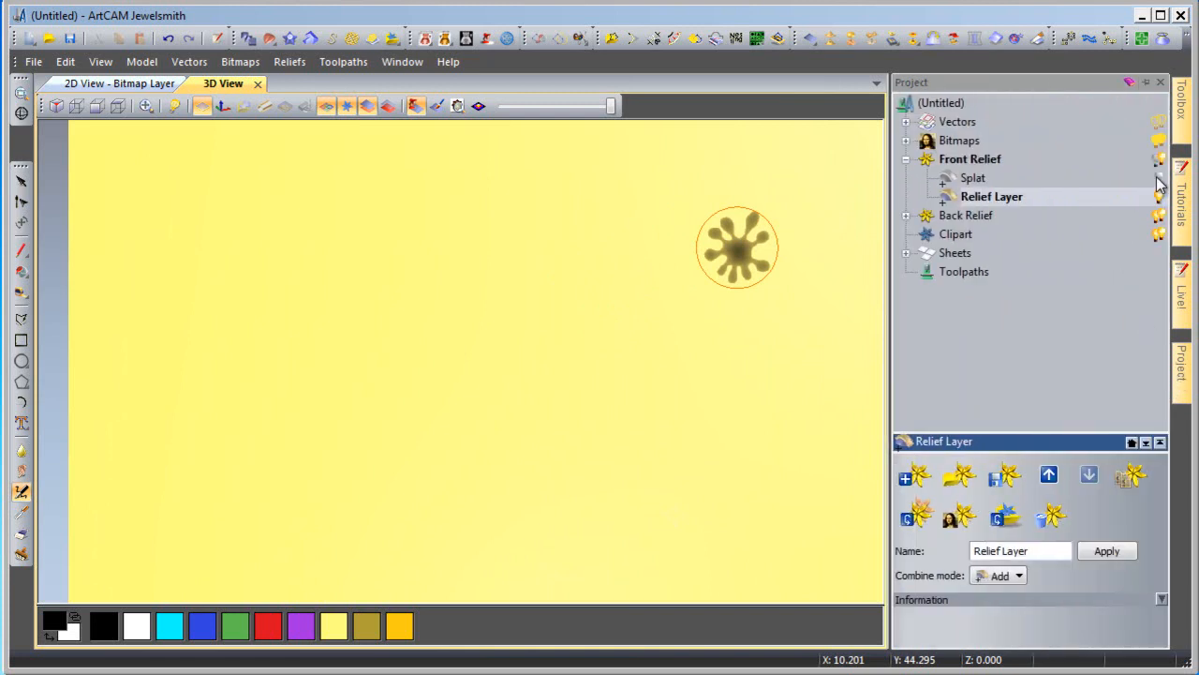
scroll(612, 403, "down", 10)
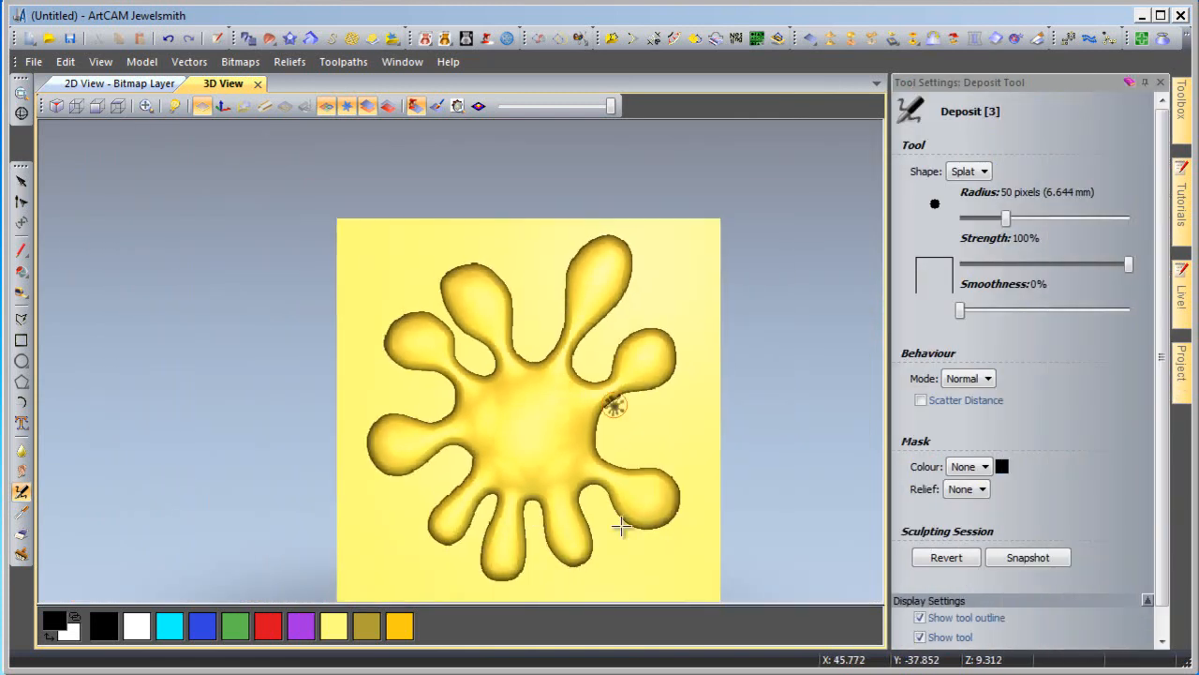
middle_click_drag(555, 508, 501, 422)
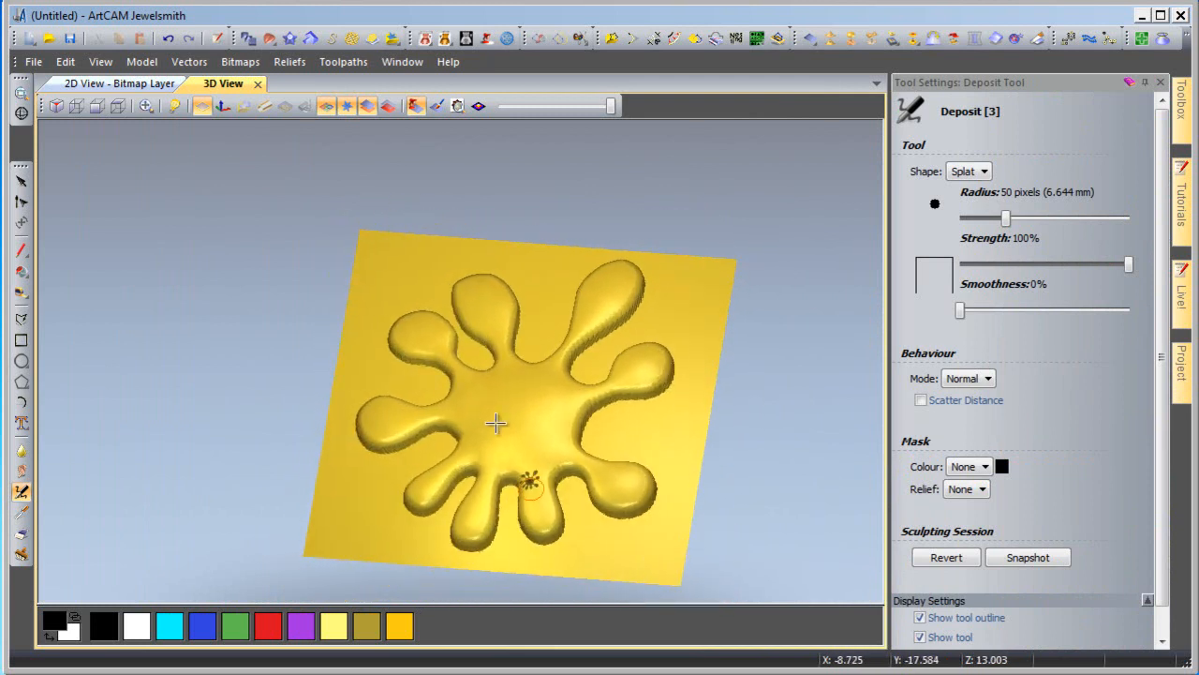
scroll(528, 457, "up", 5)
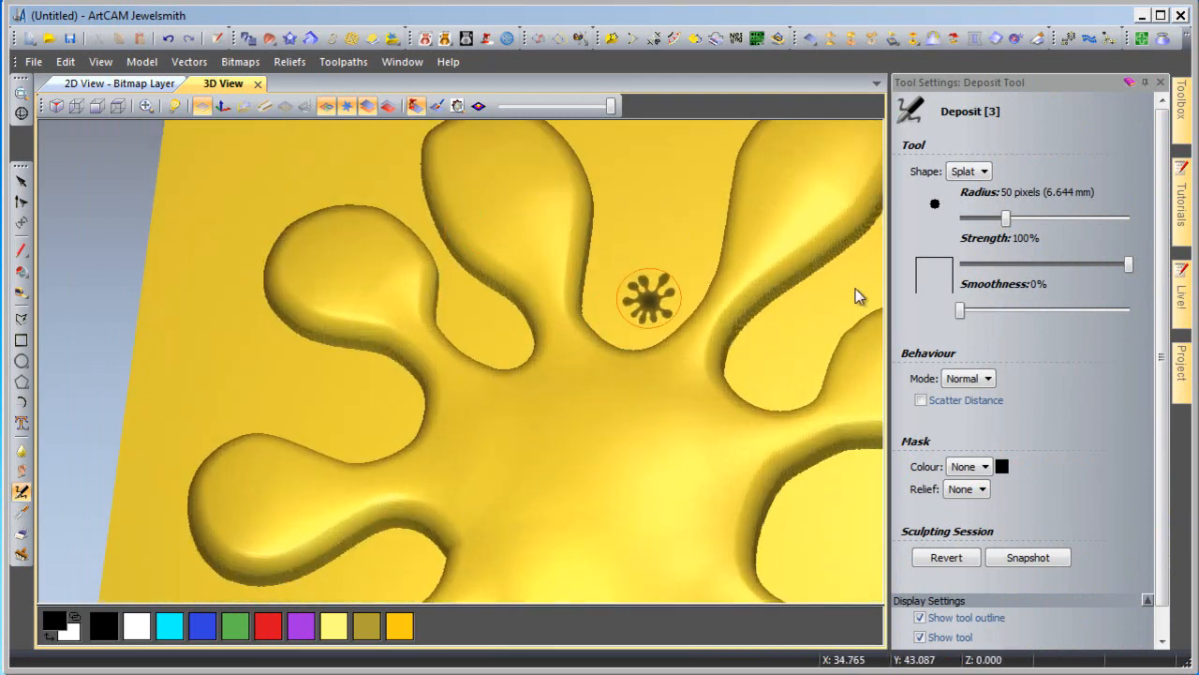
mouse_move(1179, 373)
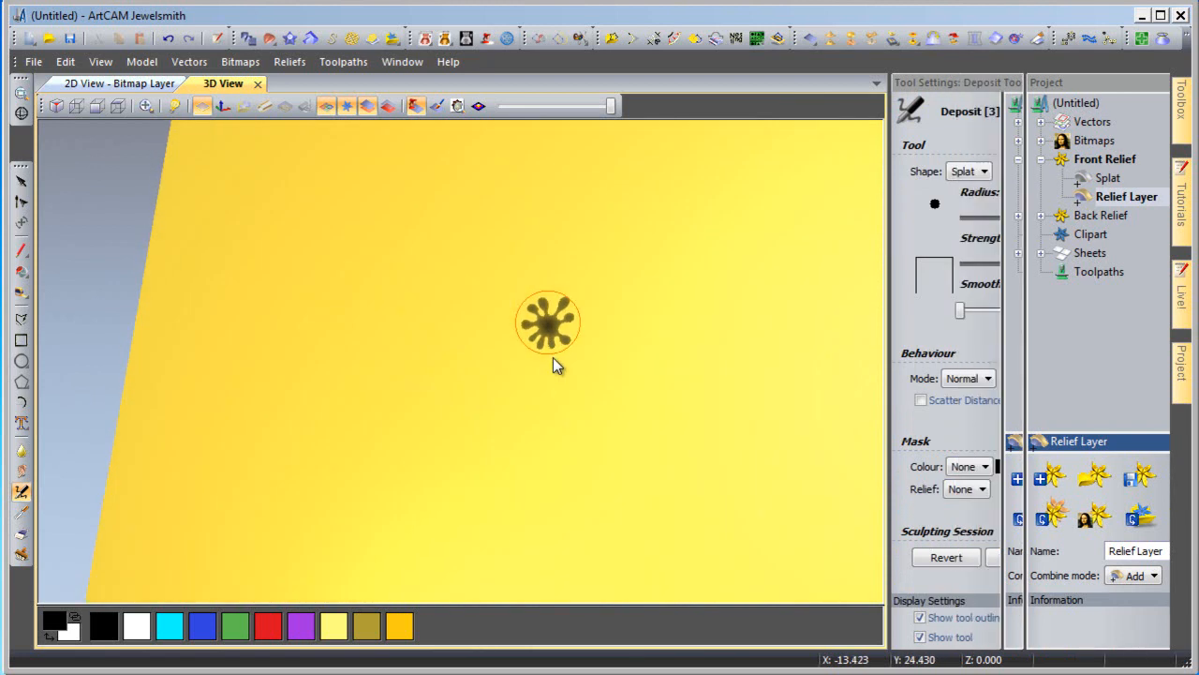
left_click(119, 106)
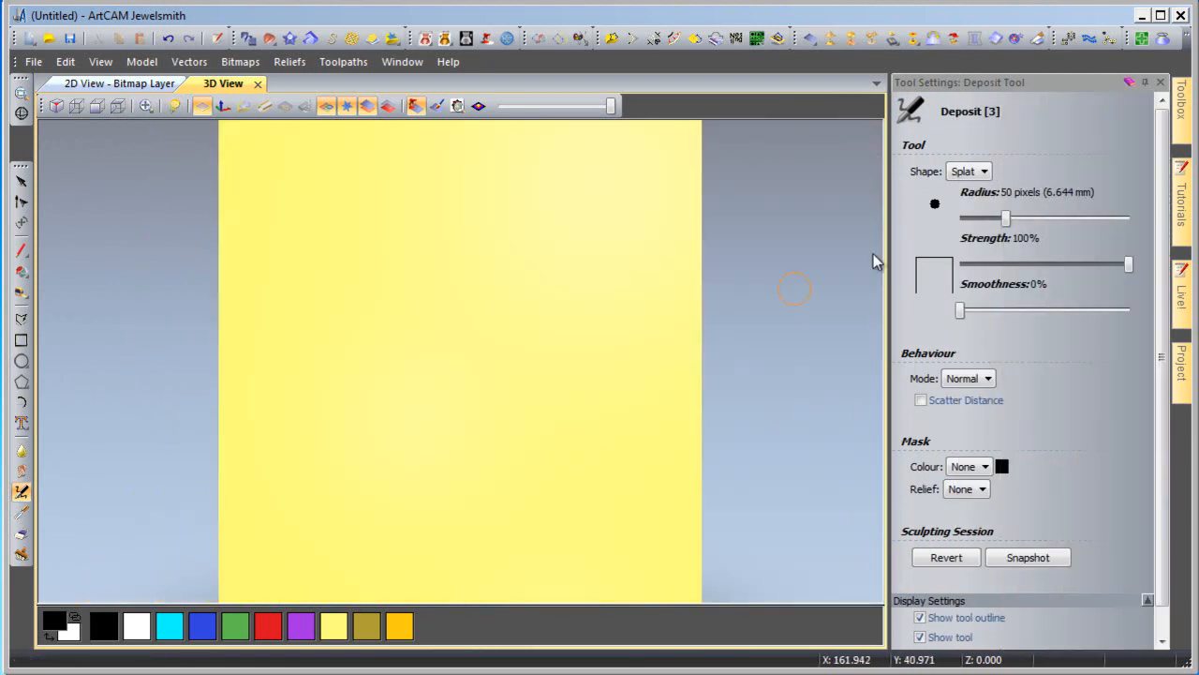
Try Relief Layer as the Deposit tool's shape and restore the Splat shape.
left_click(983, 172)
left_click(978, 233)
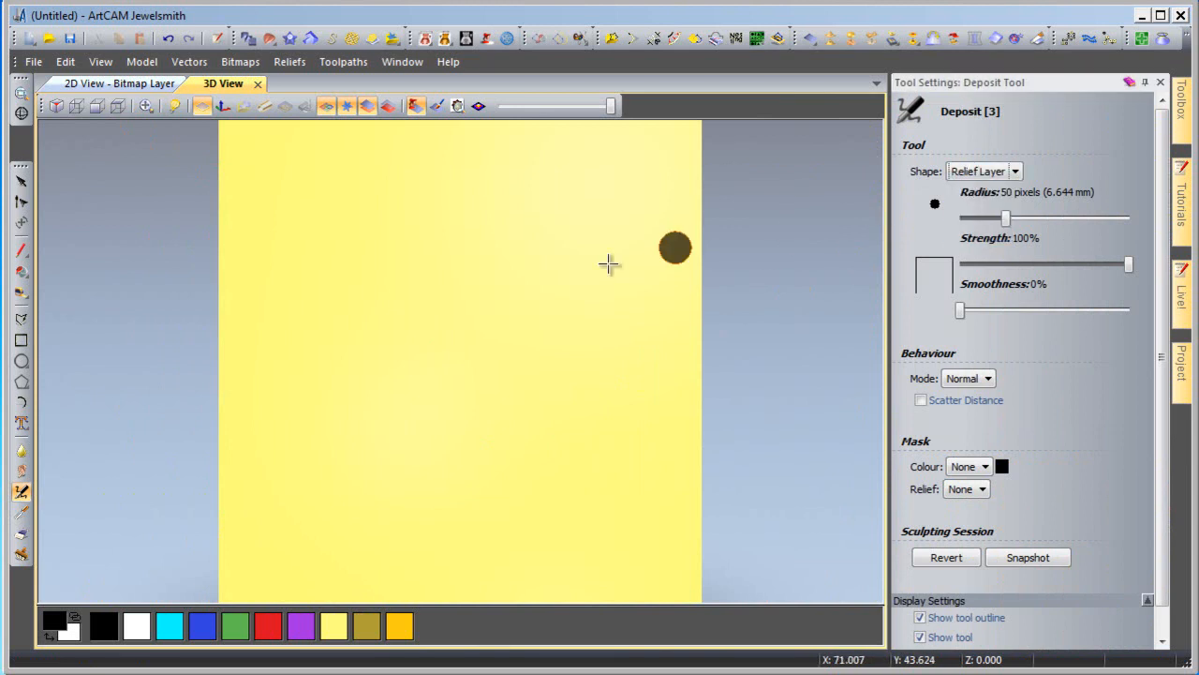
left_click(979, 171)
left_click(970, 213)
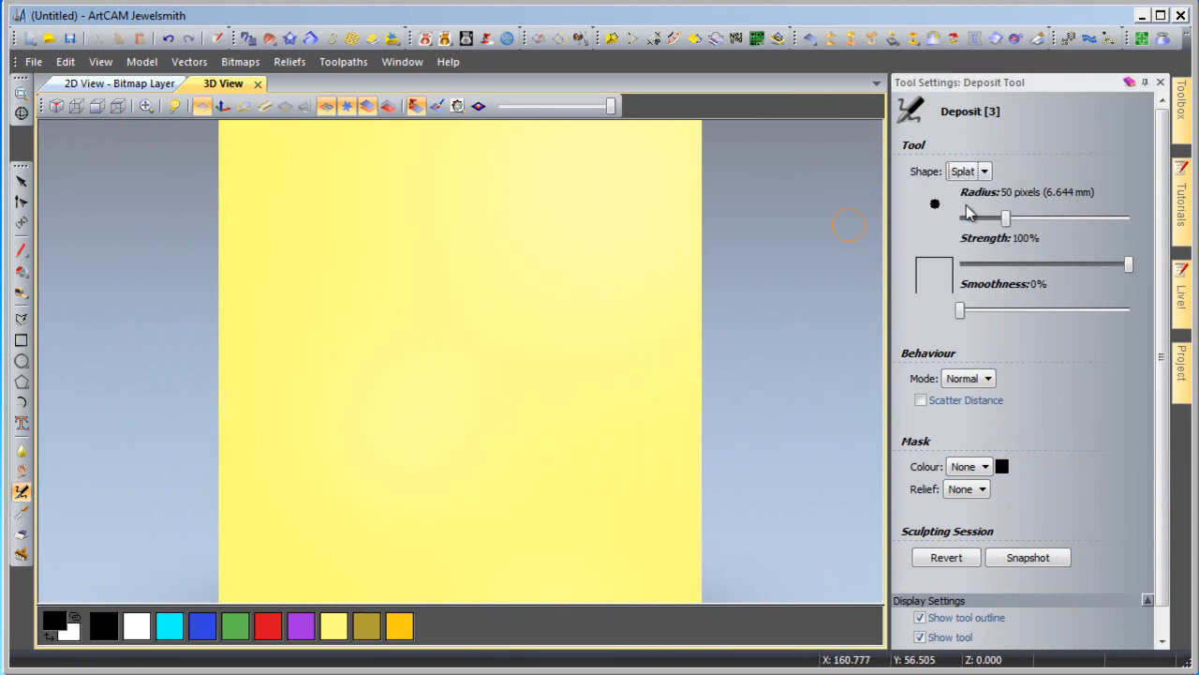
Preview the Splat brush at a 329-pixel radius and reduce its radius to 89 pixels.
left_click_drag(1005, 219, 1111, 218)
left_click(427, 241)
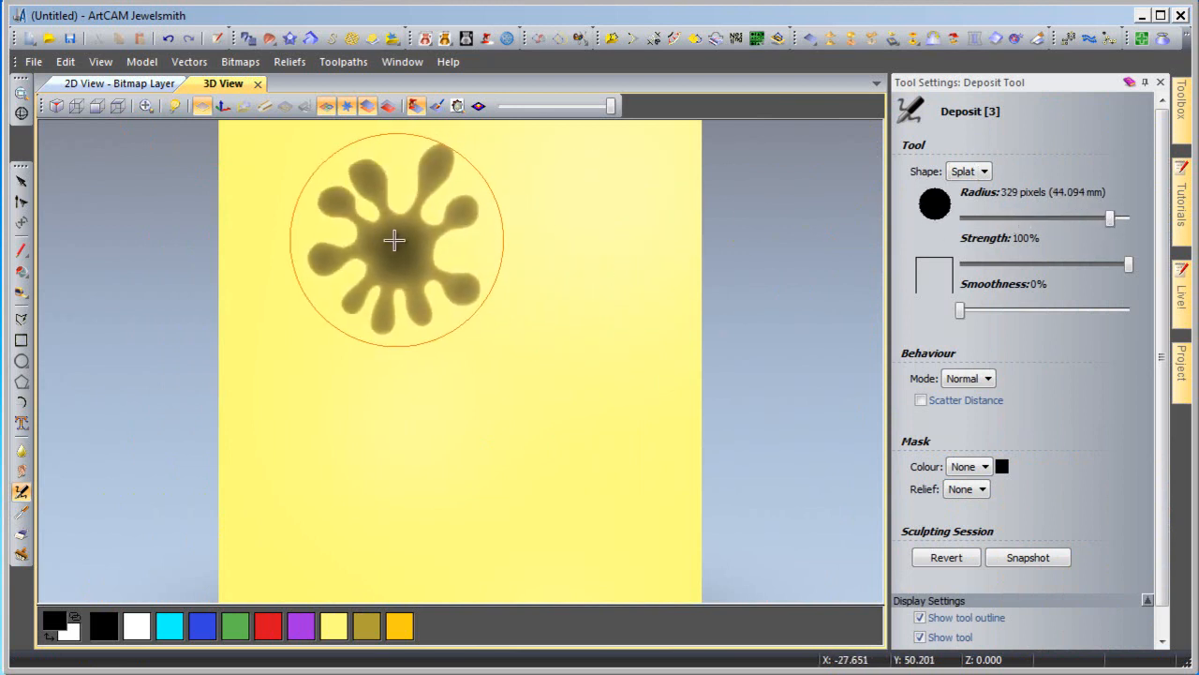
left_click(986, 219)
left_click_drag(987, 221, 993, 221)
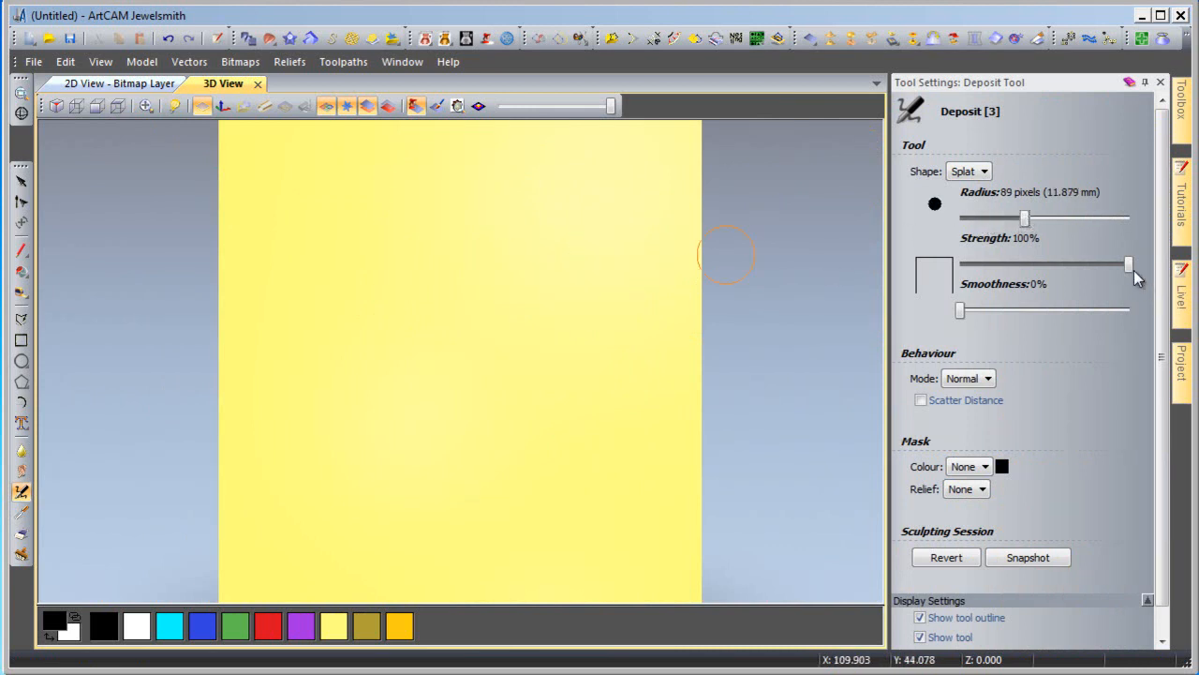
Preview the brush at 100% smoothness, and deposit one splat at 100% strength and 0% smoothness.
left_click_drag(1117, 270, 1091, 265)
left_click_drag(963, 313, 1141, 312)
left_click_drag(610, 300, 607, 303)
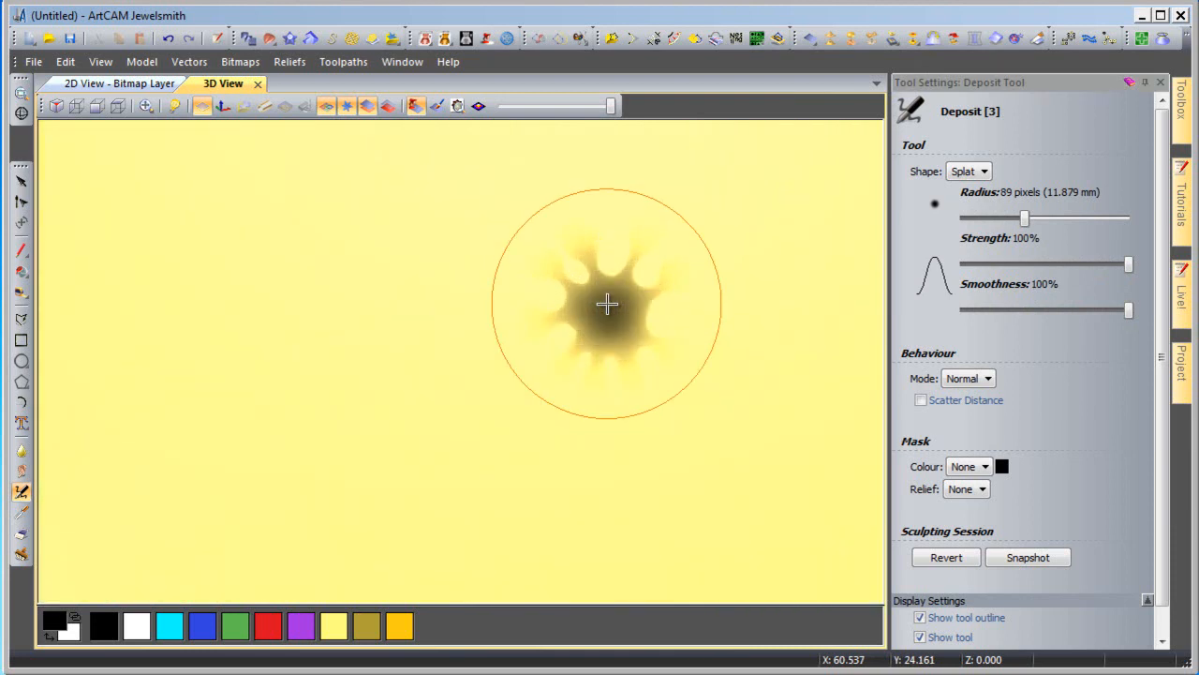
left_click_drag(997, 310, 913, 314)
left_click(634, 285)
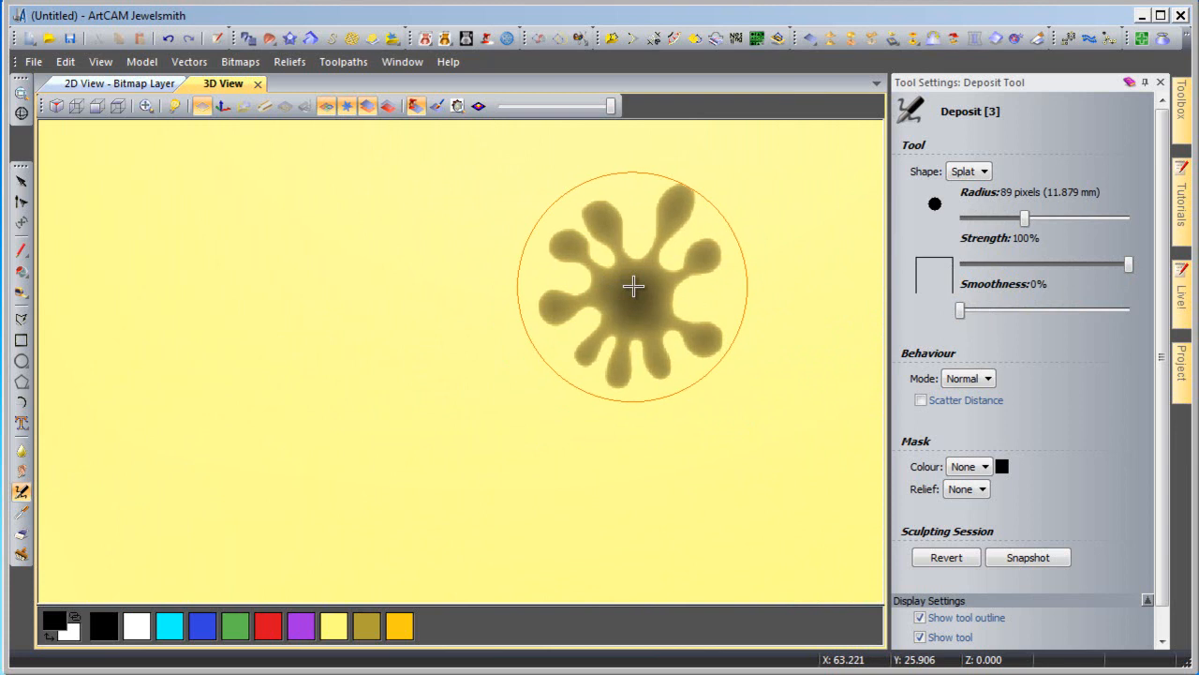
left_click(633, 286)
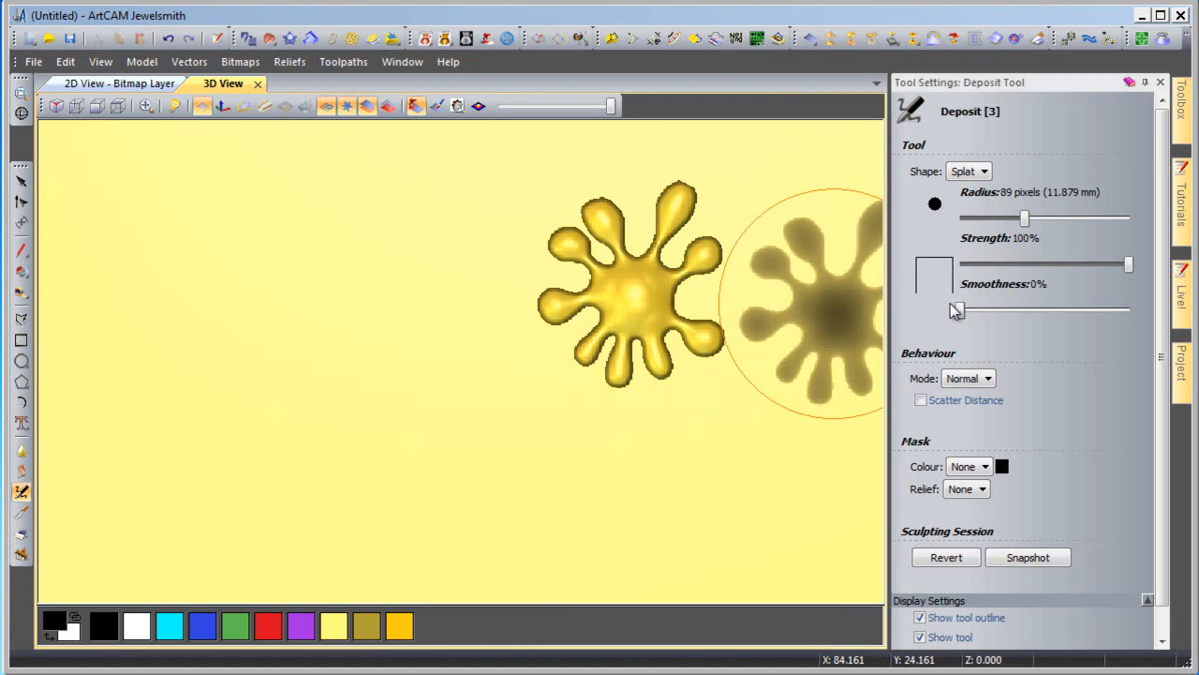
Deposit a second splat to the left of the first one at 100% strength and 100% smoothness.
left_click_drag(966, 313, 1152, 319)
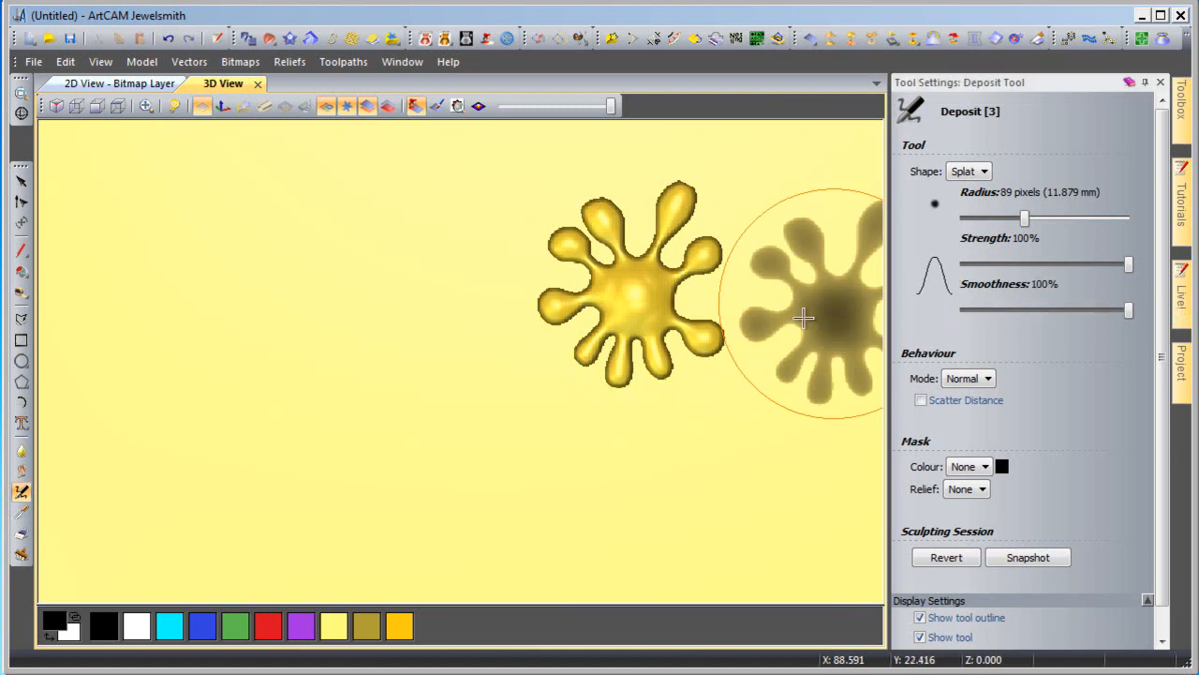
left_click(354, 289)
middle_click_drag(515, 459, 527, 382)
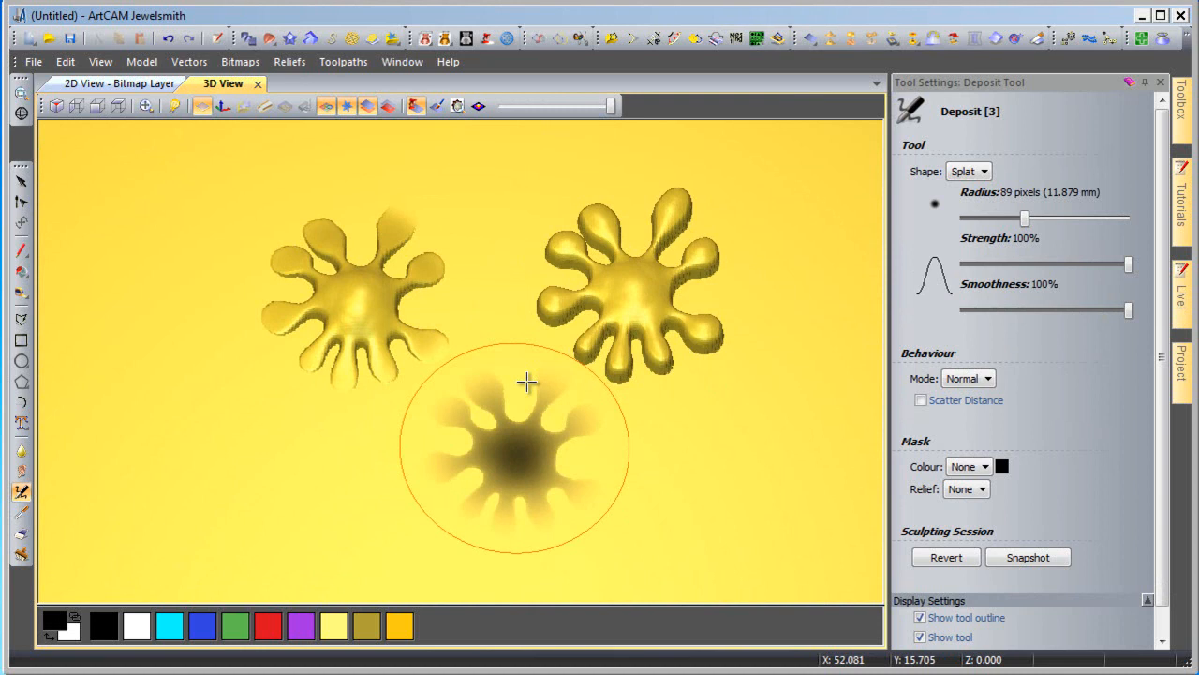
Deposit a shallow splat below the first one at 19% strength and 0% smoothness.
left_click_drag(1127, 312, 944, 313)
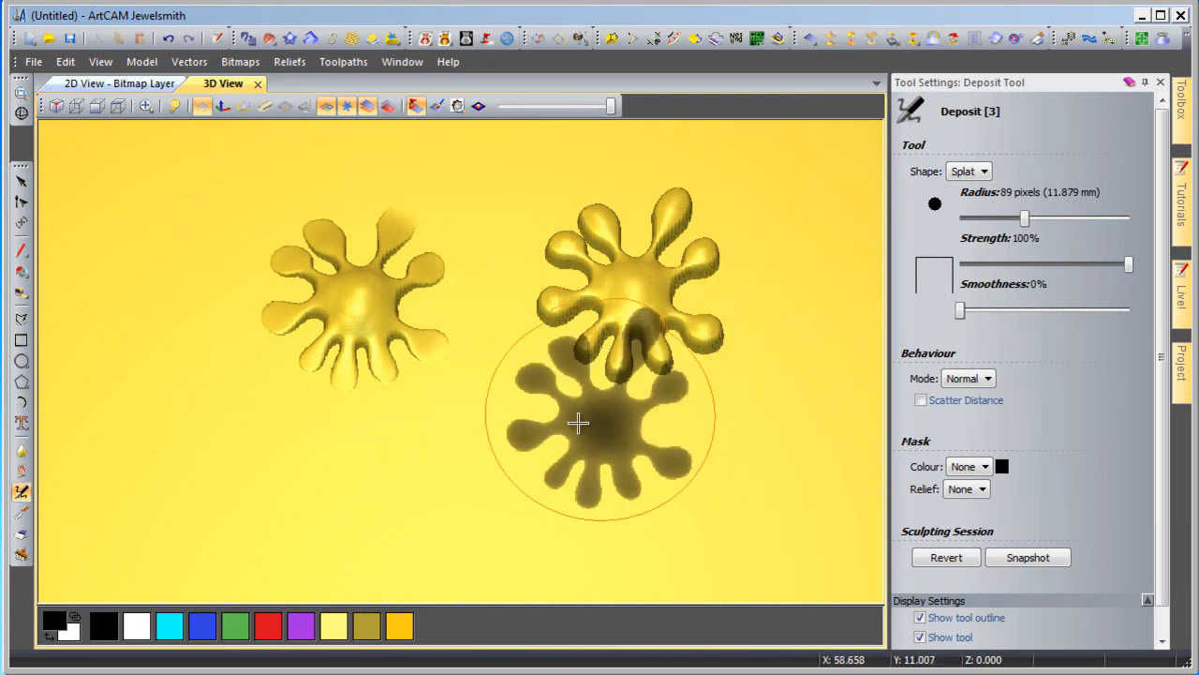
middle_click_drag(424, 371, 415, 203)
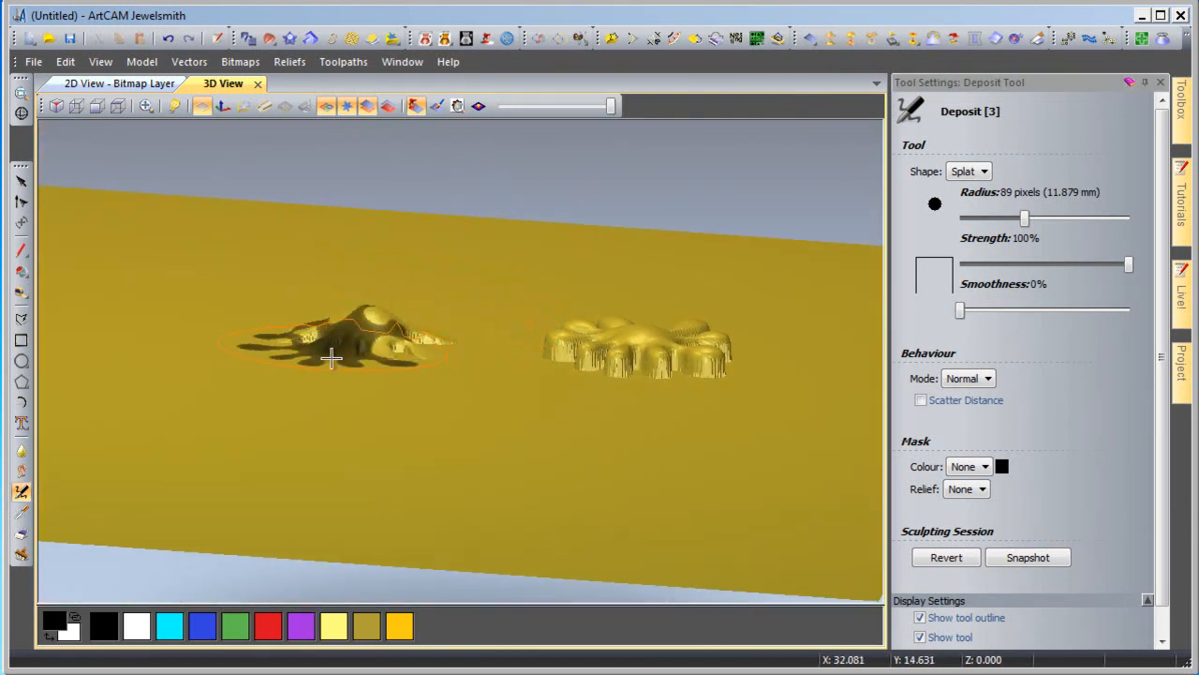
mouse_move(416, 323)
middle_mouse_down()
mouse_move(415, 474)
mouse_move(429, 471)
middle_mouse_up()
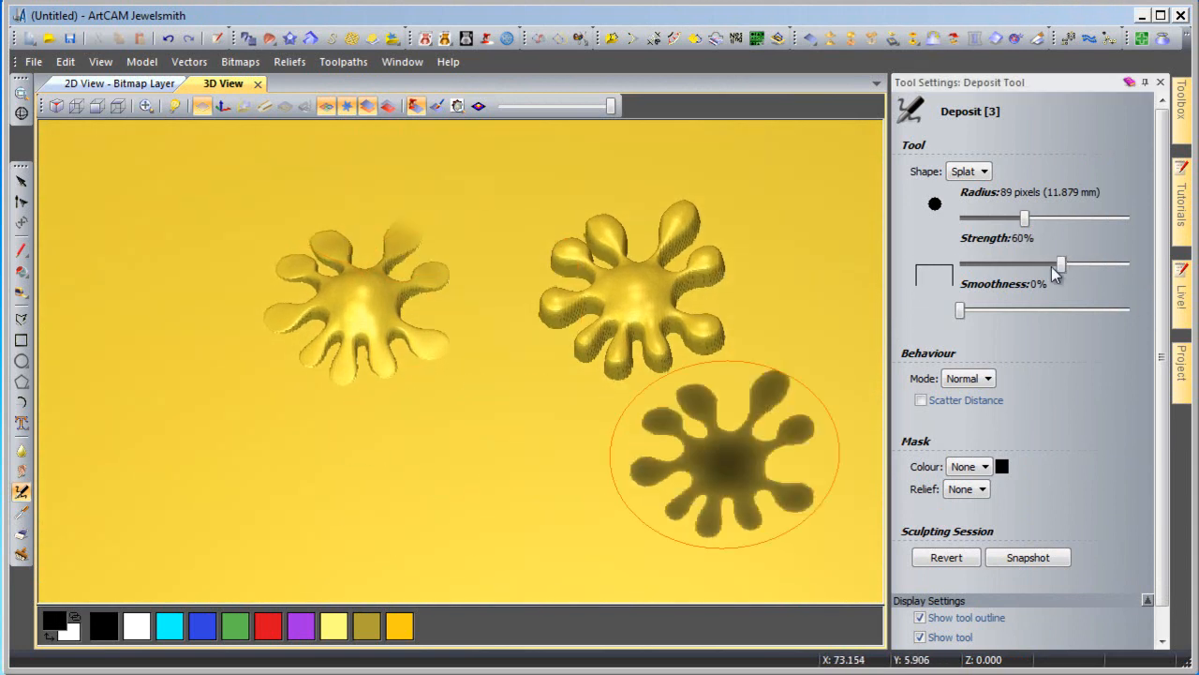
left_click_drag(995, 270, 987, 265)
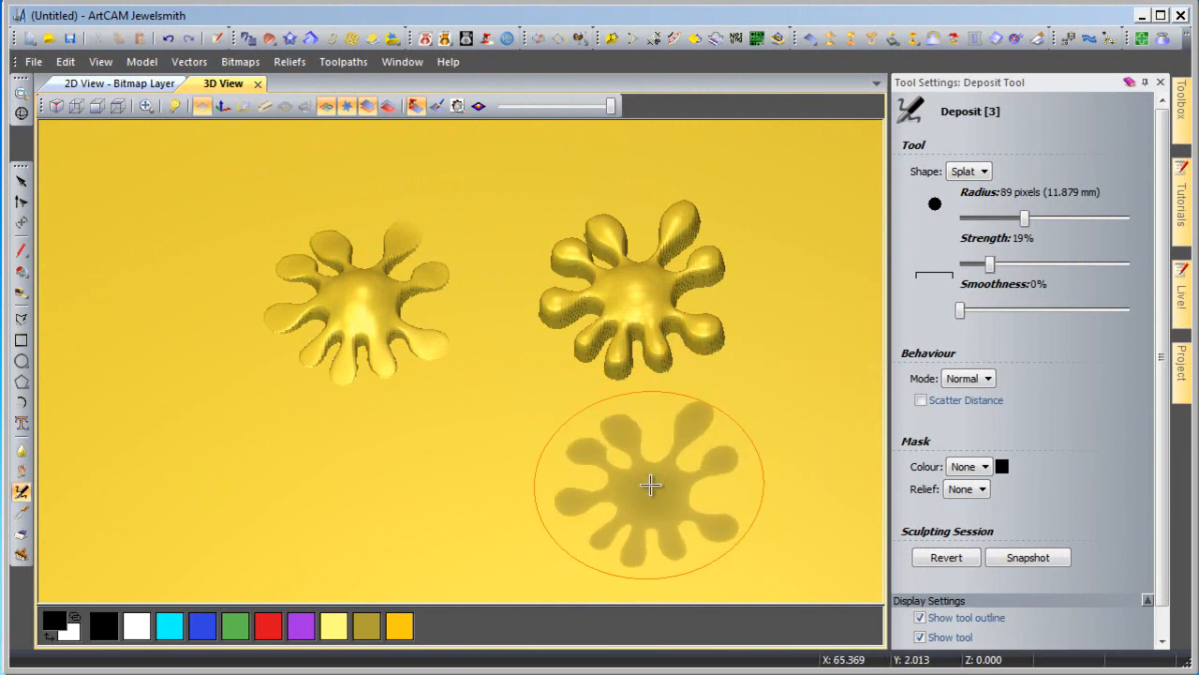
left_click(650, 485)
mouse_move(554, 477)
middle_mouse_down()
mouse_move(544, 406)
mouse_move(554, 323)
middle_mouse_up()
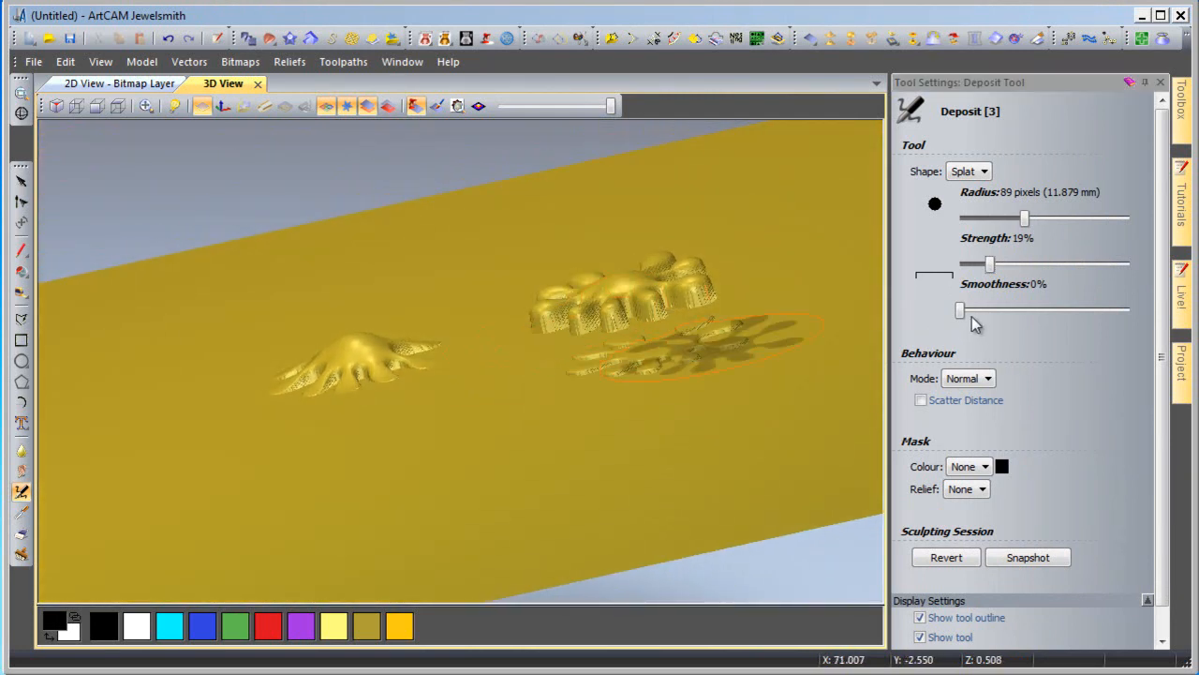
Deposit a soft splat to the left of the shallow one at 19% strength and 100% smoothness.
left_click_drag(960, 310, 1130, 310)
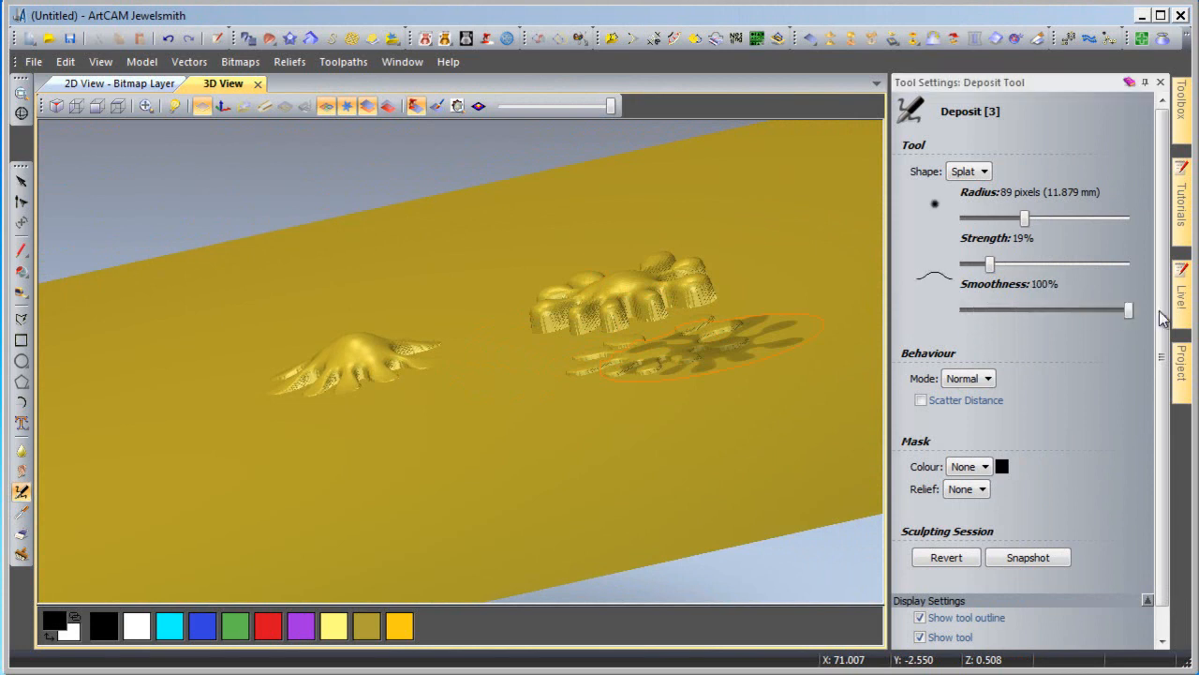
left_click(434, 420)
mouse_move(537, 350)
middle_mouse_down()
mouse_move(556, 477)
mouse_move(568, 353)
middle_mouse_up()
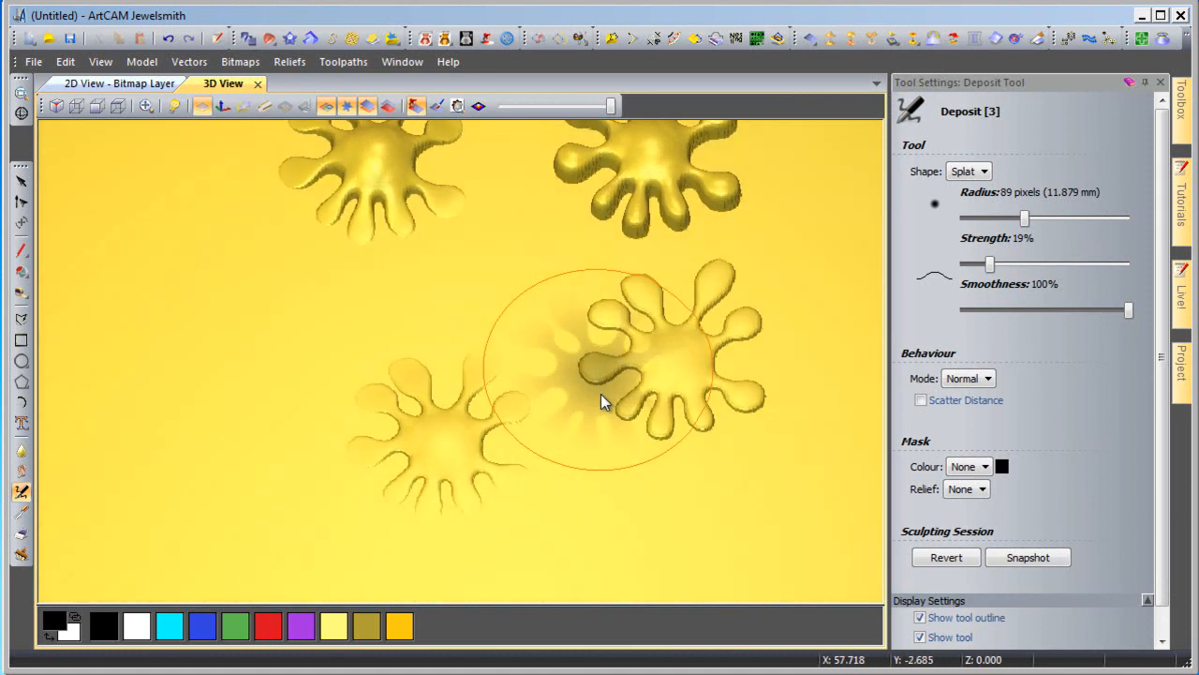
Deposit a large splat to the left of the others with a 277-pixel radius, 100% strength and 0% smoothness.
left_click_drag(1026, 220, 1094, 220)
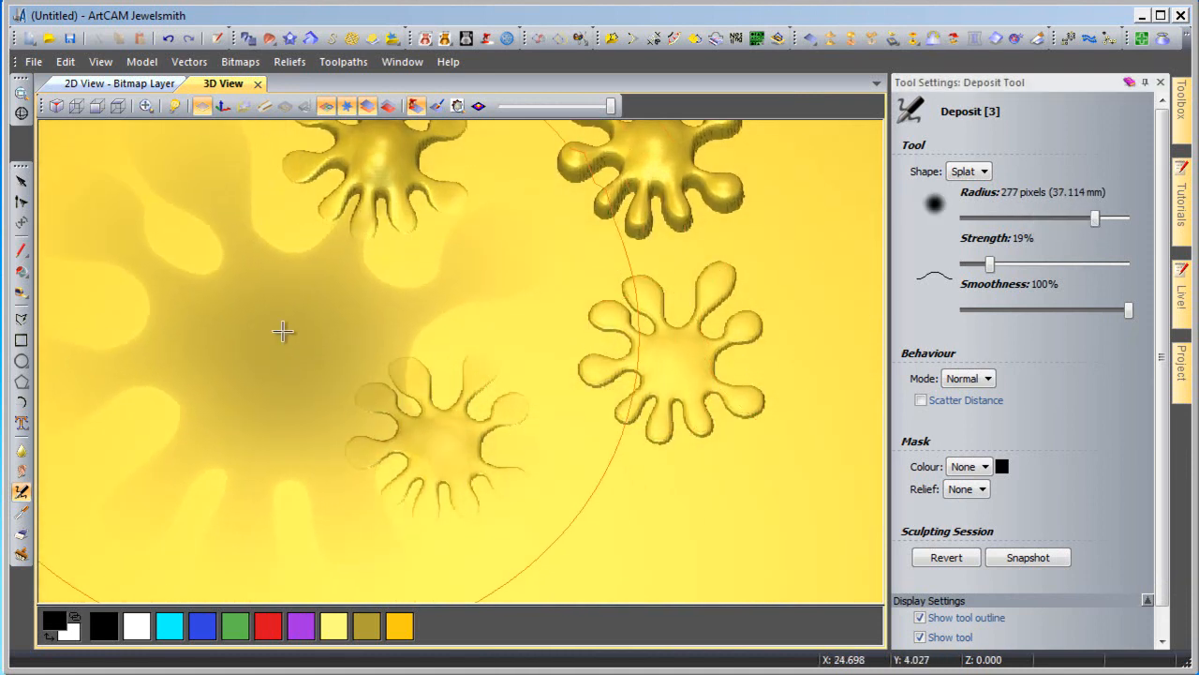
scroll(282, 331, "down", 3)
mouse_move(991, 266)
left_mouse_down()
mouse_move(1125, 271)
mouse_move(924, 305)
left_mouse_up()
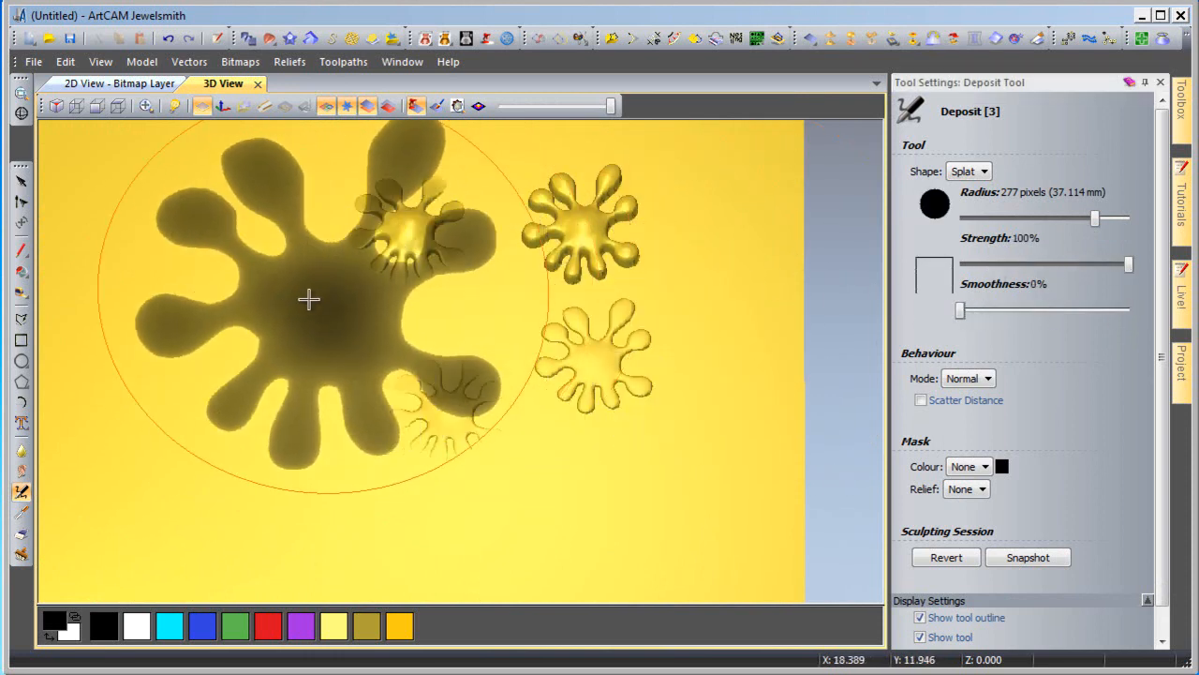
scroll(300, 304, "down", 2)
left_click(217, 246)
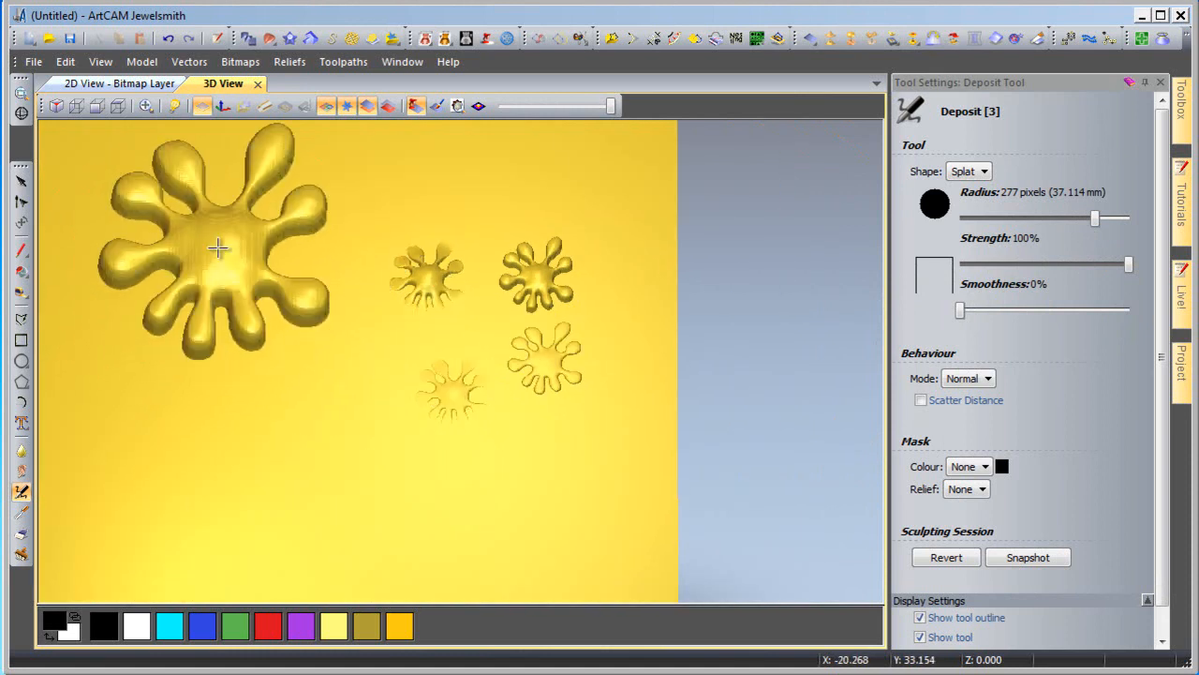
Deposit a tiny splat below the large one with an 11-pixel radius and compare its detail with the others.
left_click_drag(981, 228, 969, 221)
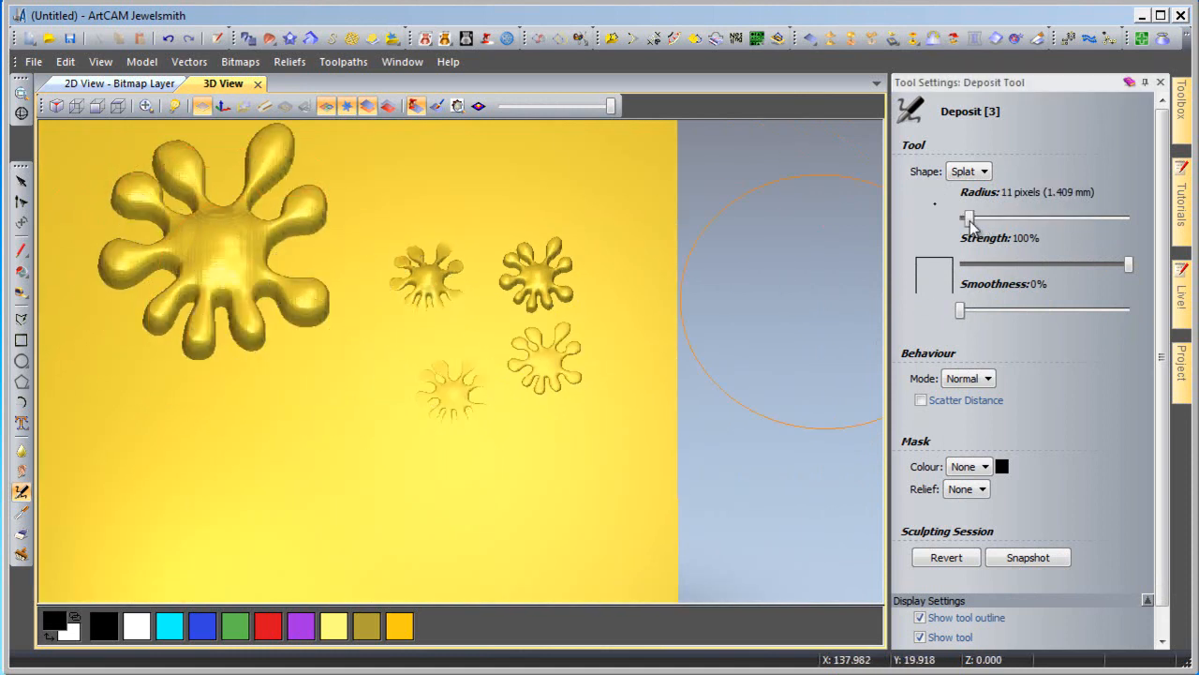
left_click(236, 395)
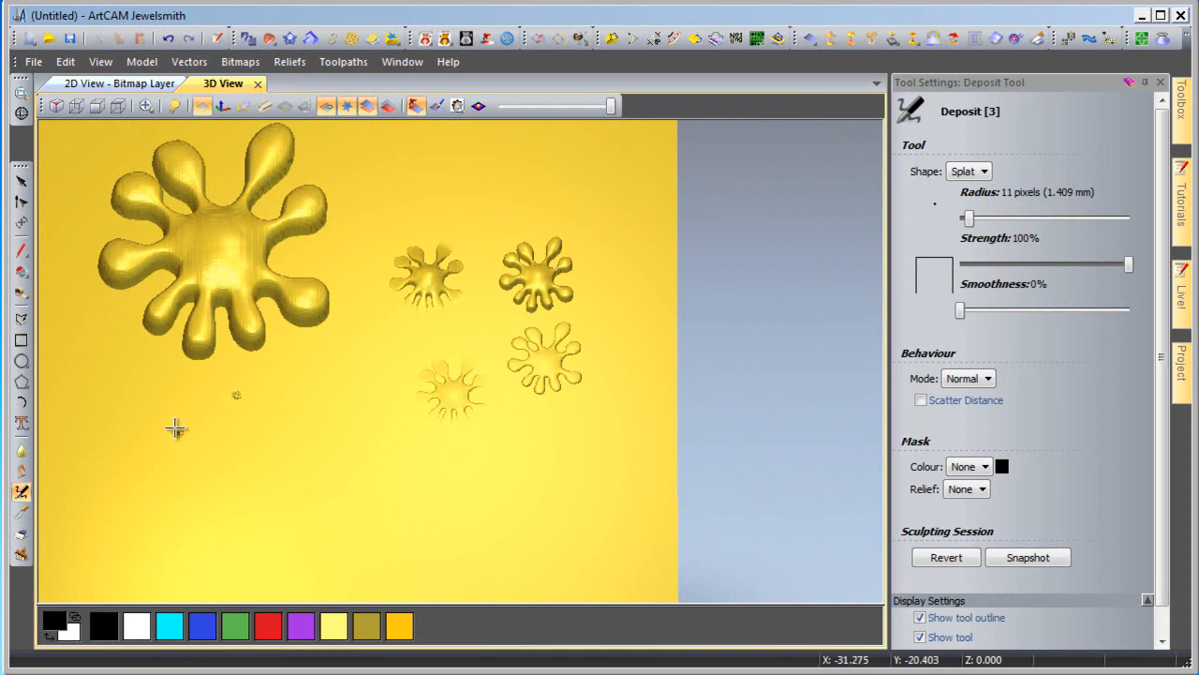
scroll(178, 426, "up", 5)
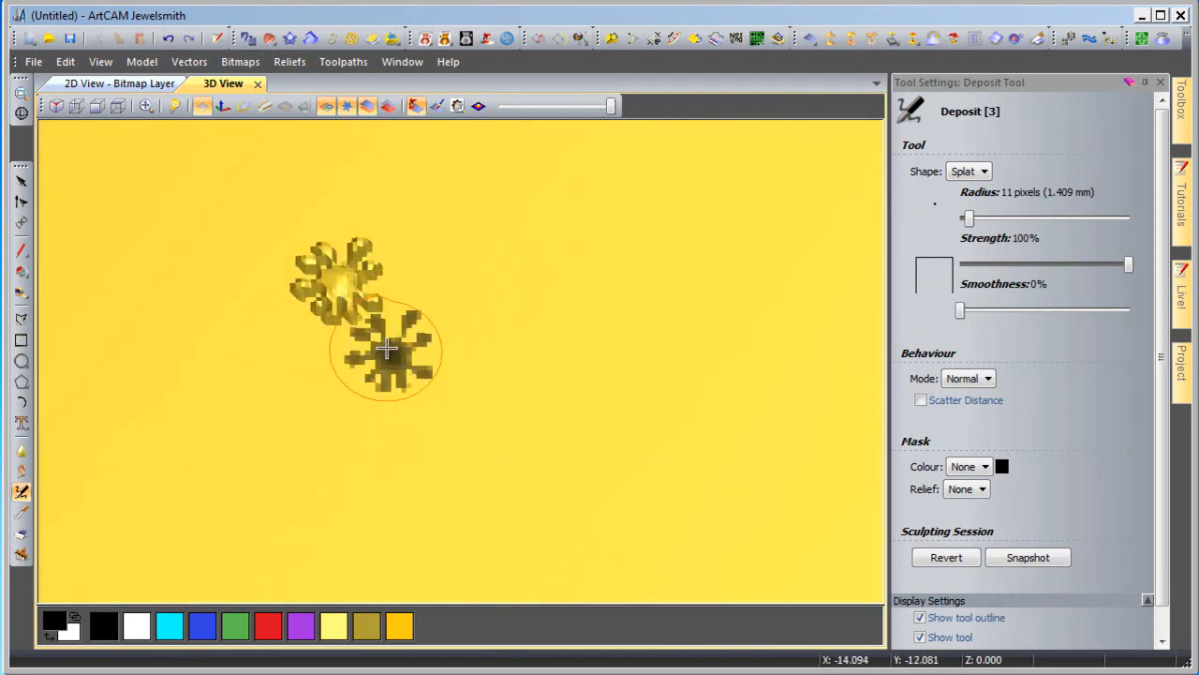
scroll(387, 348, "down", 5)
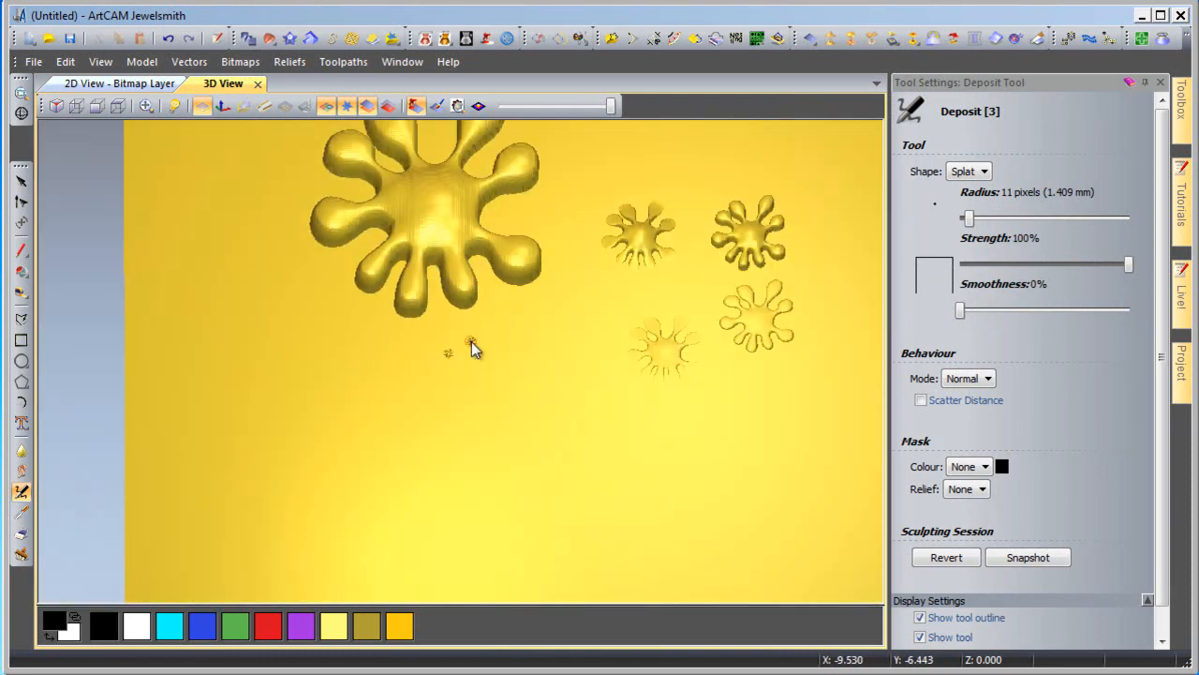
middle_click_drag(509, 340, 429, 413)
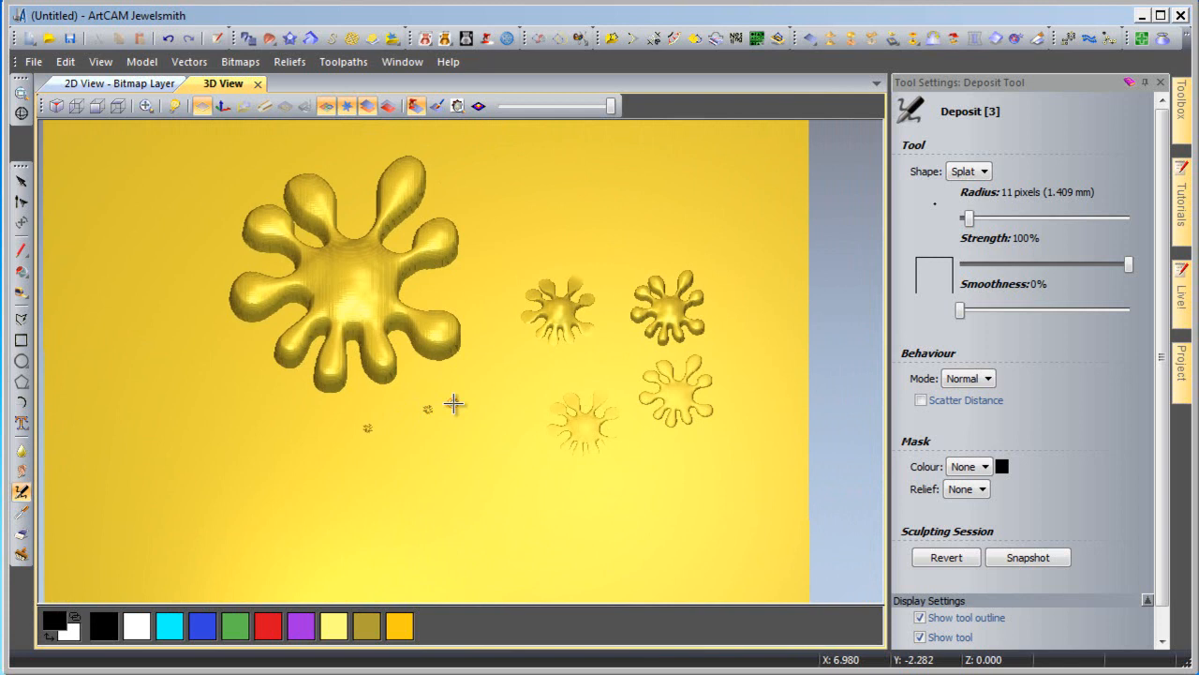
Undo all the splat deposits on the relief and set the brush radius to 50 pixels.
key("ctrl+z")
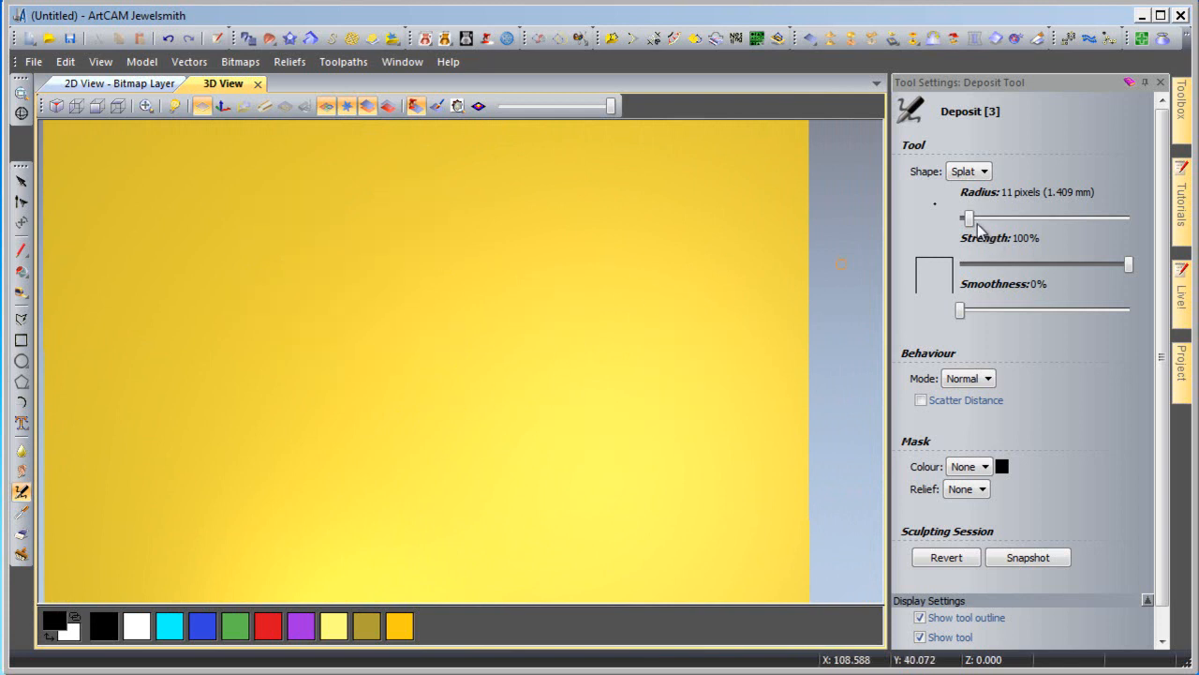
left_click_drag(969, 217, 1008, 218)
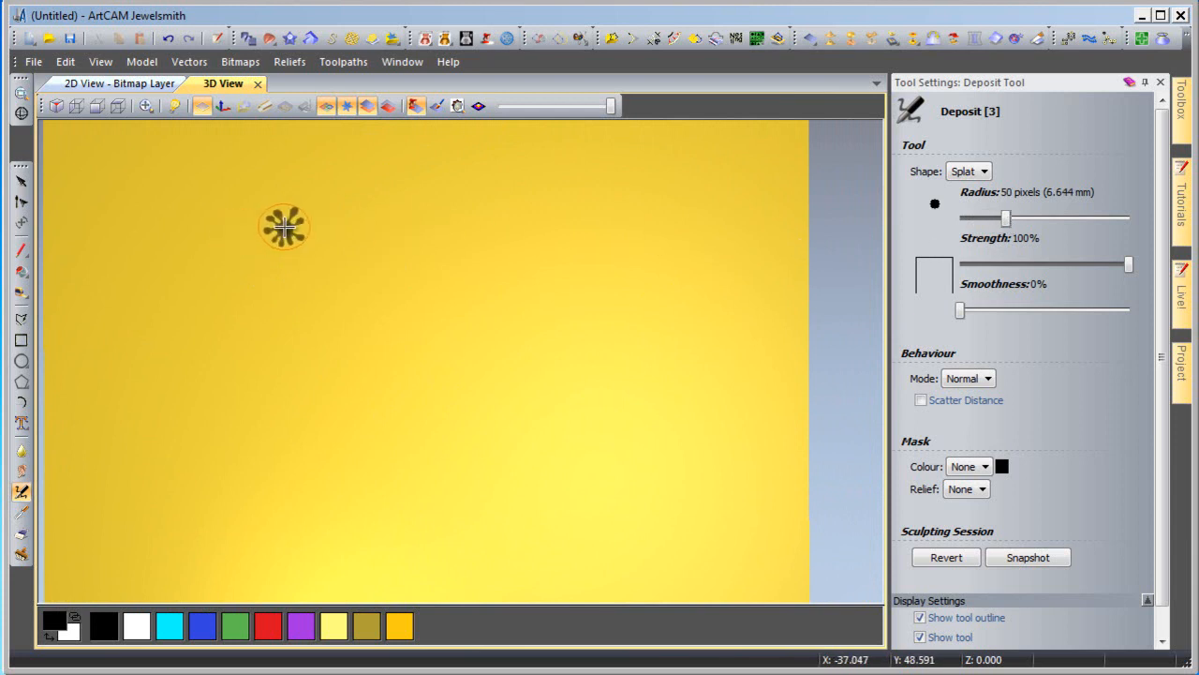
Deposit a single splat and a long splat stroke across the upper part of the relief, building up its right end.
left_click(295, 298)
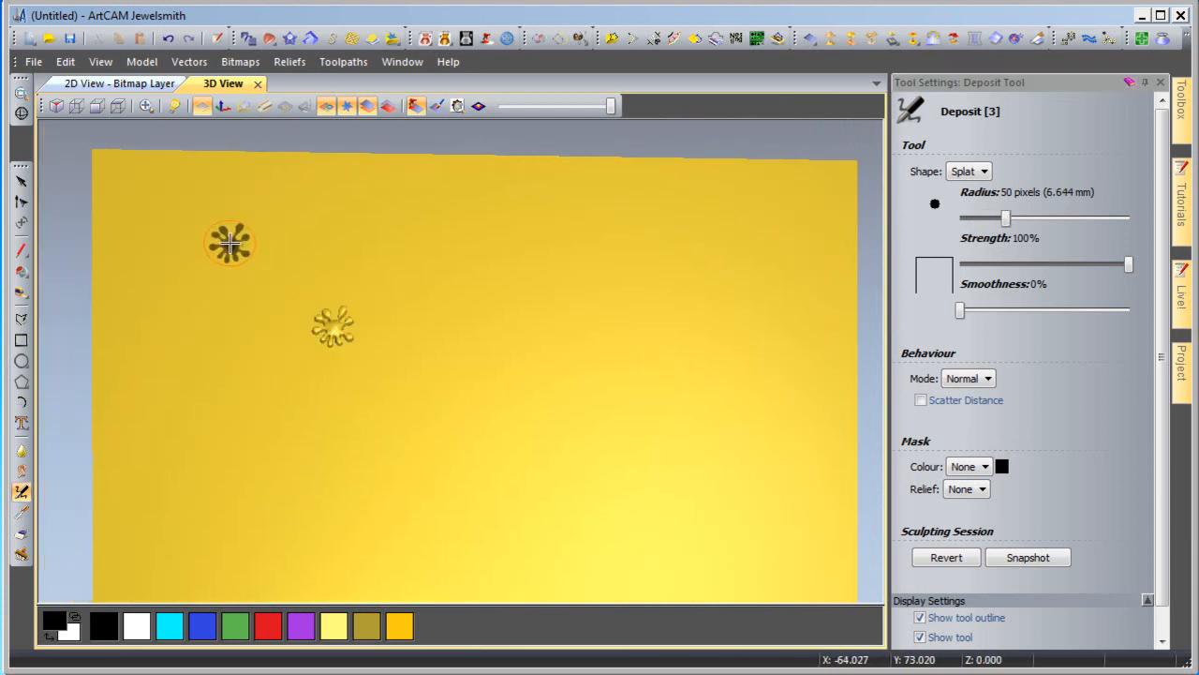
left_click(179, 232)
mouse_move(178, 229)
left_mouse_down()
mouse_move(339, 245)
mouse_move(815, 246)
mouse_move(675, 248)
mouse_move(806, 241)
mouse_move(688, 255)
left_mouse_up()
Deposit another single splat below the Normal-mode stroke and compare its height with the built-up stroke.
middle_click_drag(522, 384, 431, 419)
left_click(431, 418)
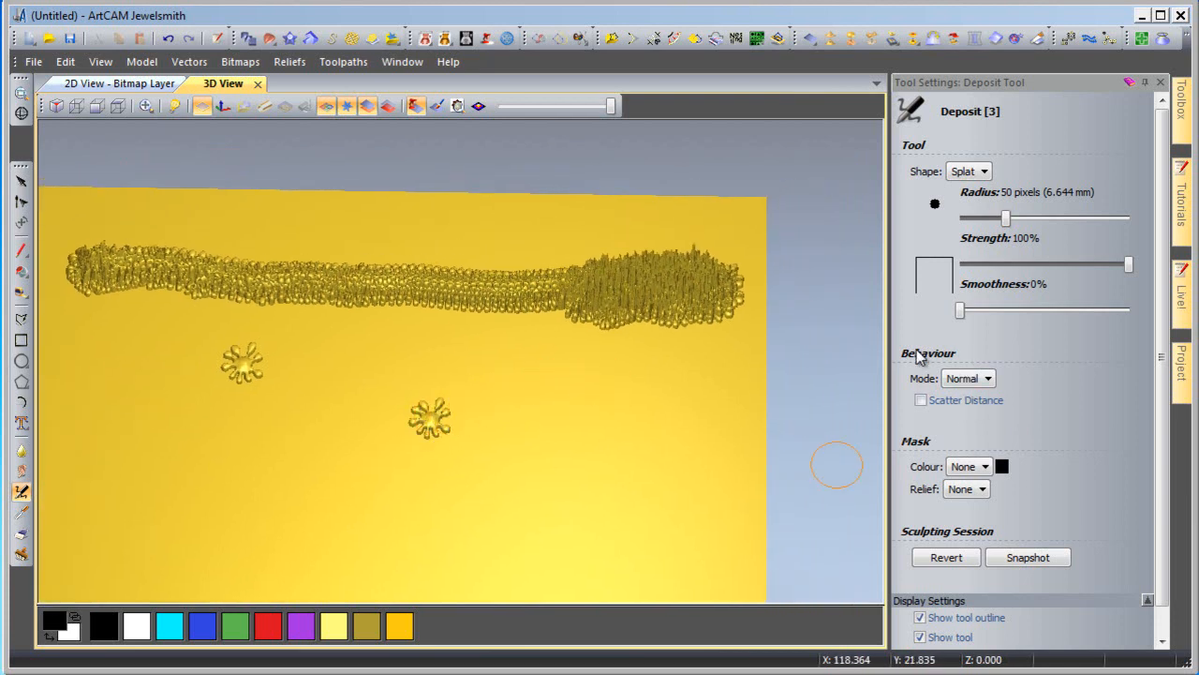
middle_click_drag(384, 344, 336, 259)
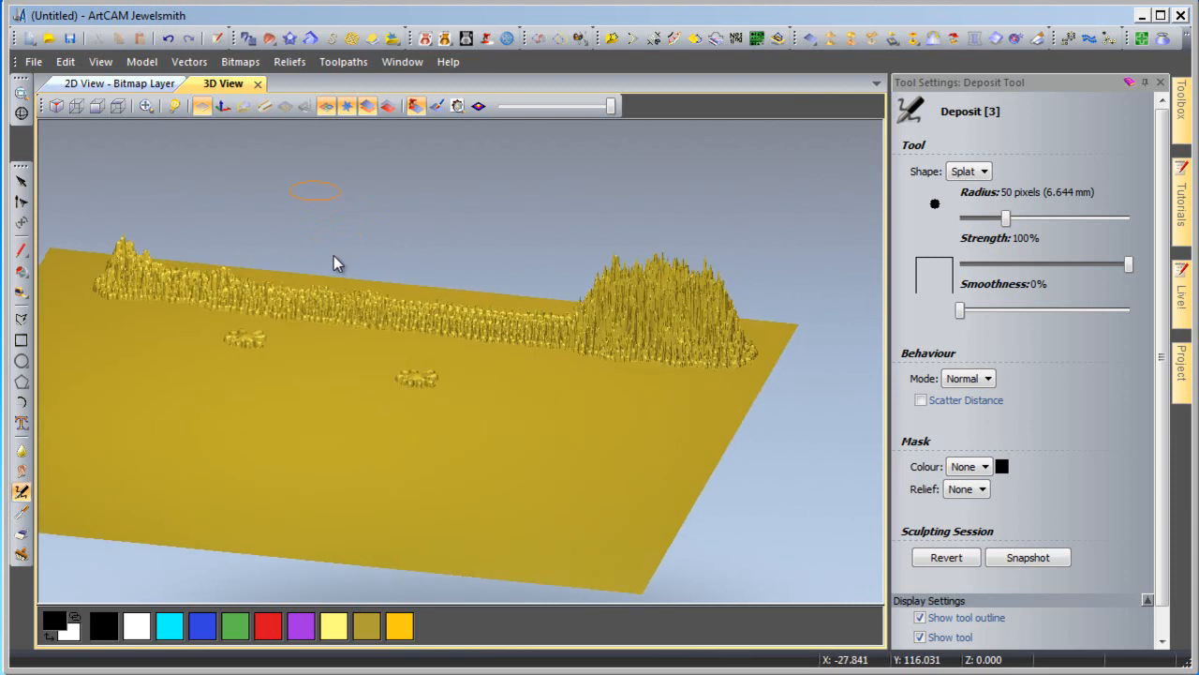
middle_click_drag(333, 256, 366, 326)
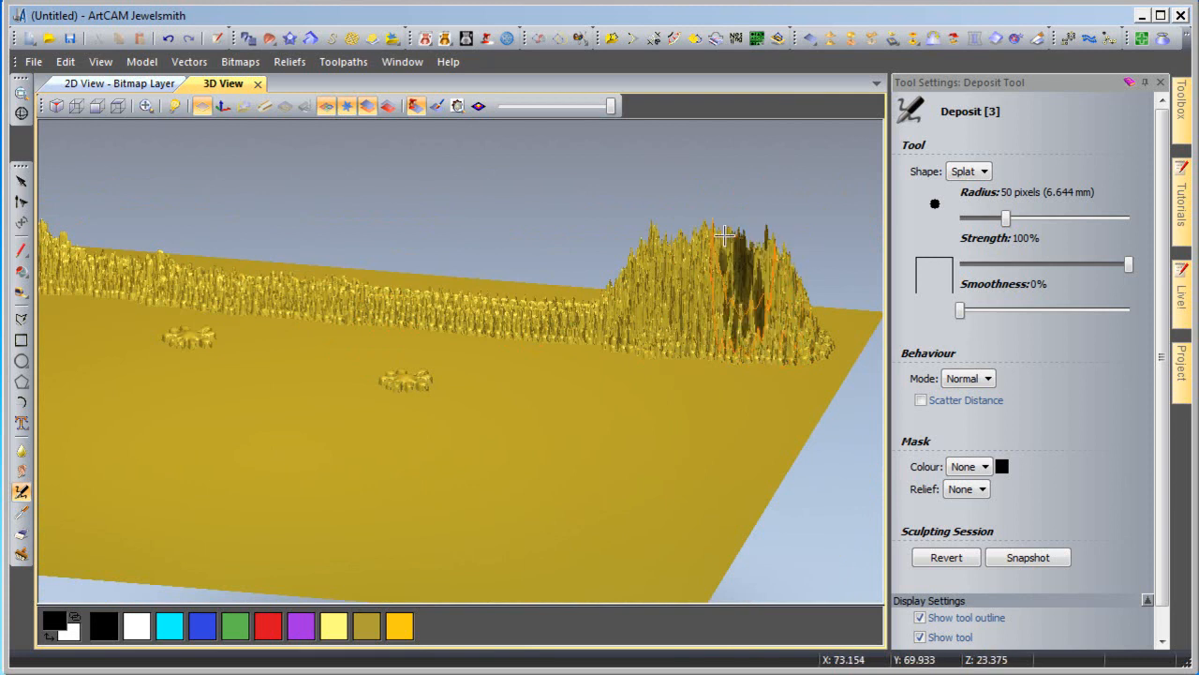
middle_click_drag(360, 366, 364, 386)
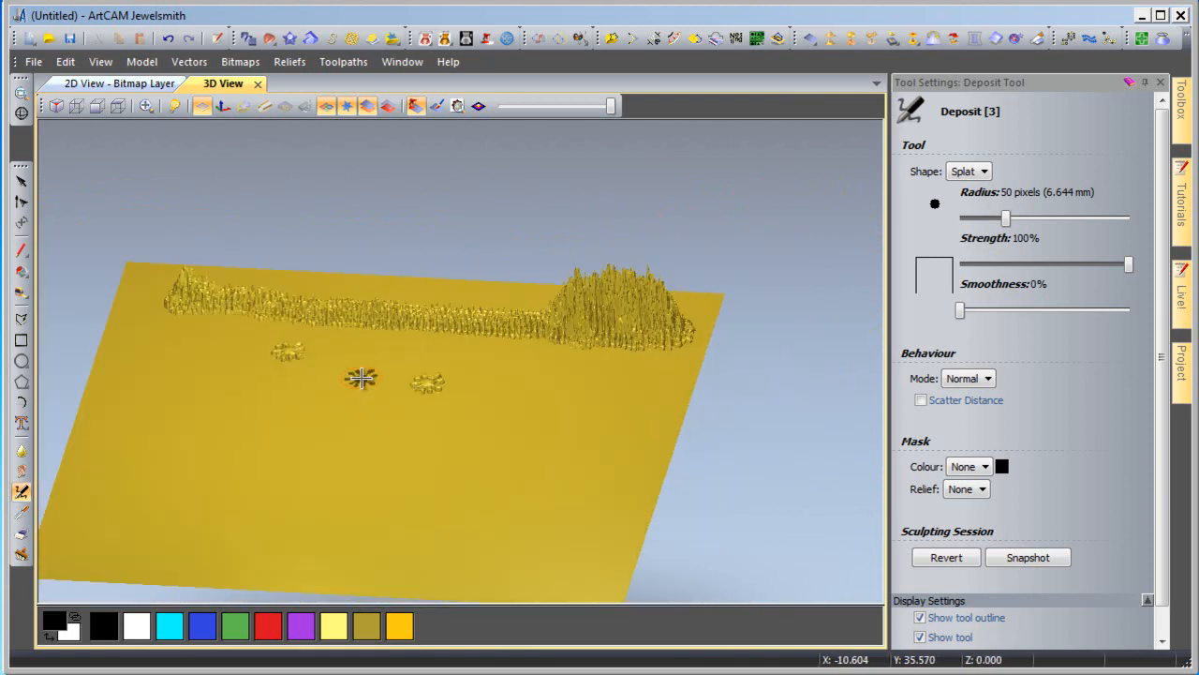
middle_click_drag(364, 378, 460, 436)
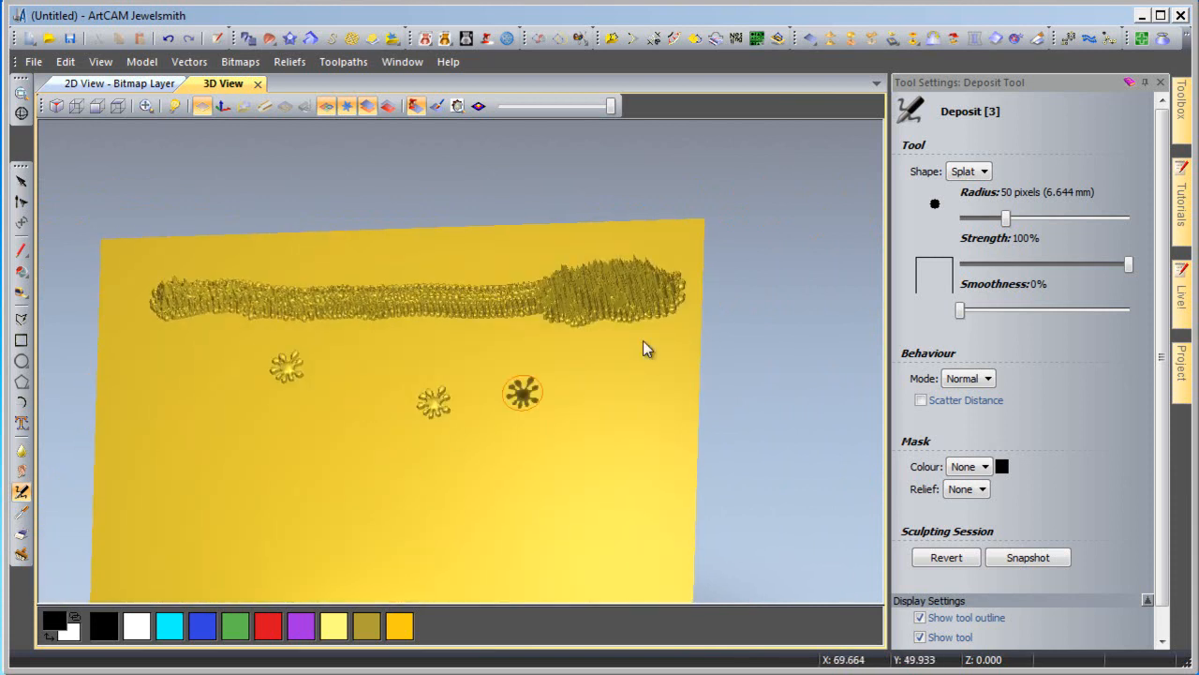
Deposit a second long splat stroke below the first in Limit mode with Specify Thickness off.
left_click(987, 377)
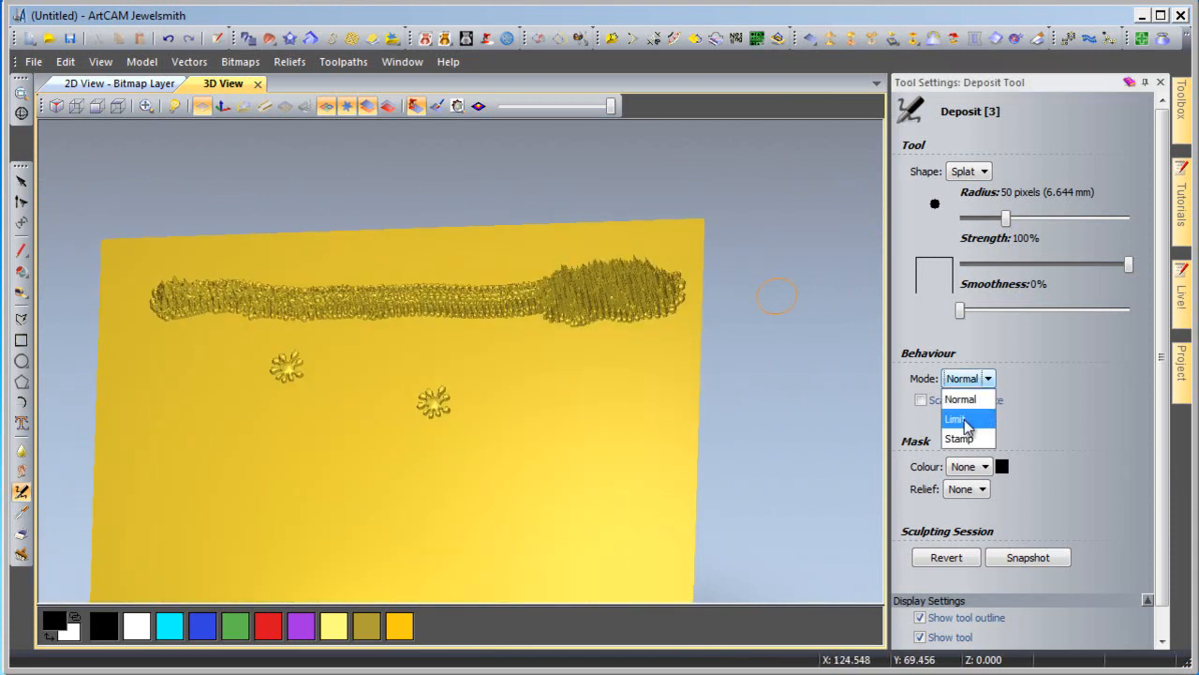
left_click(996, 412)
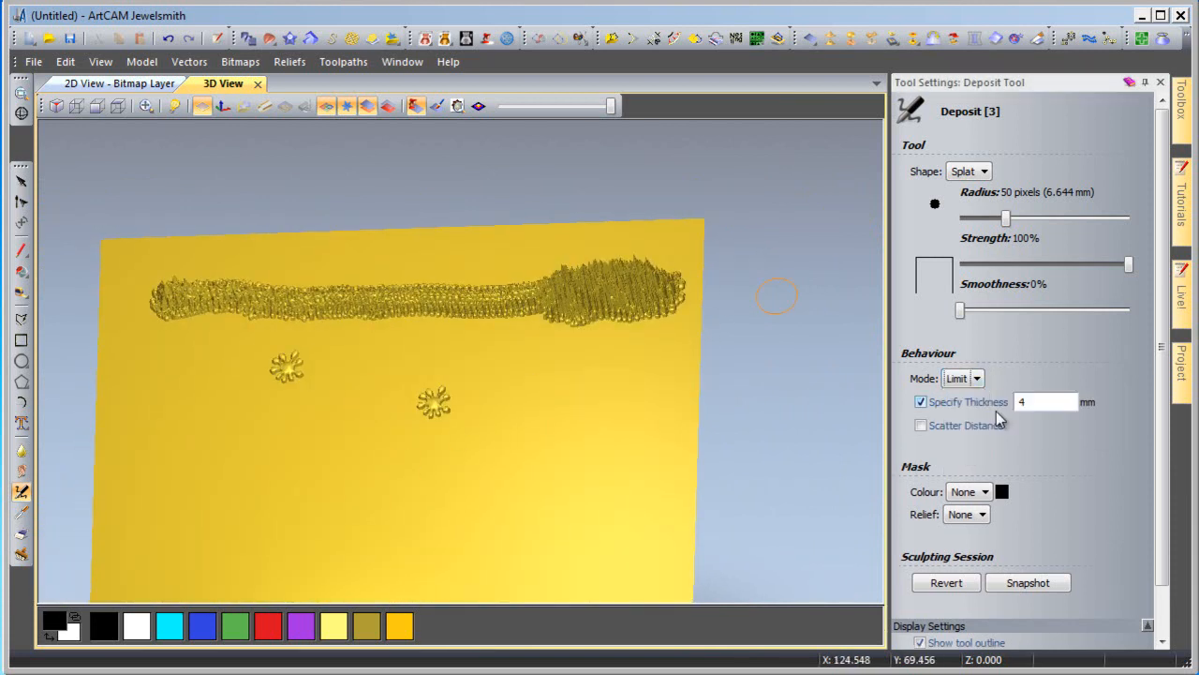
left_click(931, 403)
left_click(485, 372)
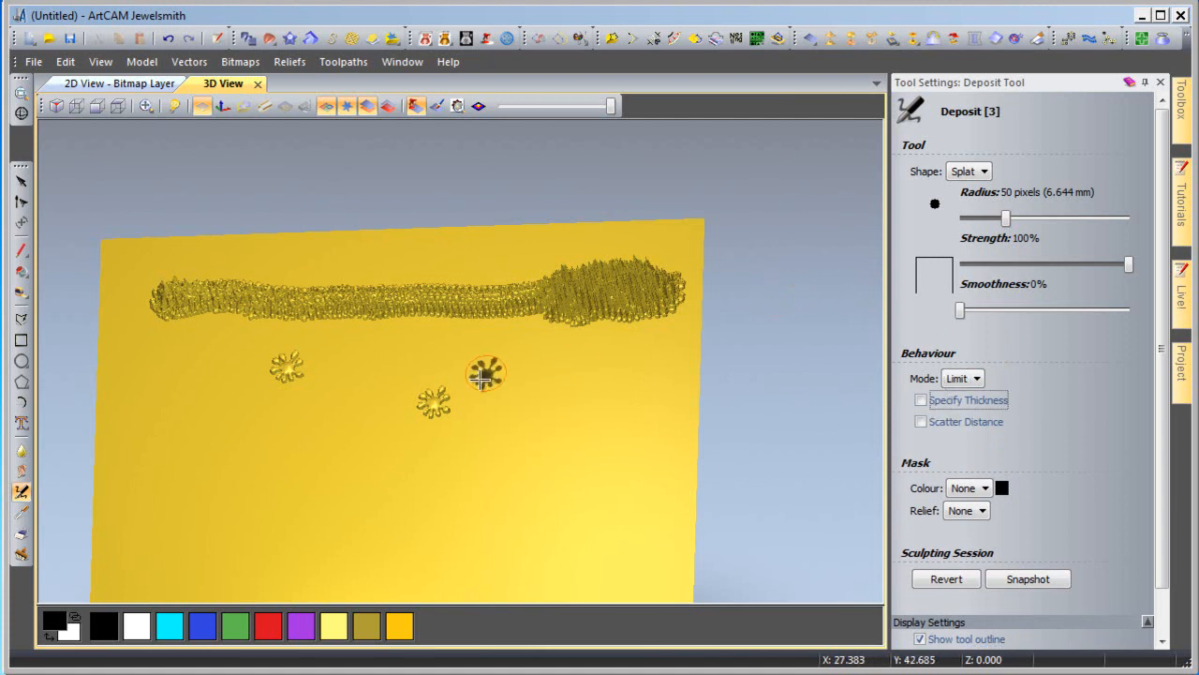
mouse_move(175, 344)
left_mouse_down()
mouse_move(334, 338)
mouse_move(440, 359)
mouse_move(562, 354)
left_mouse_up()
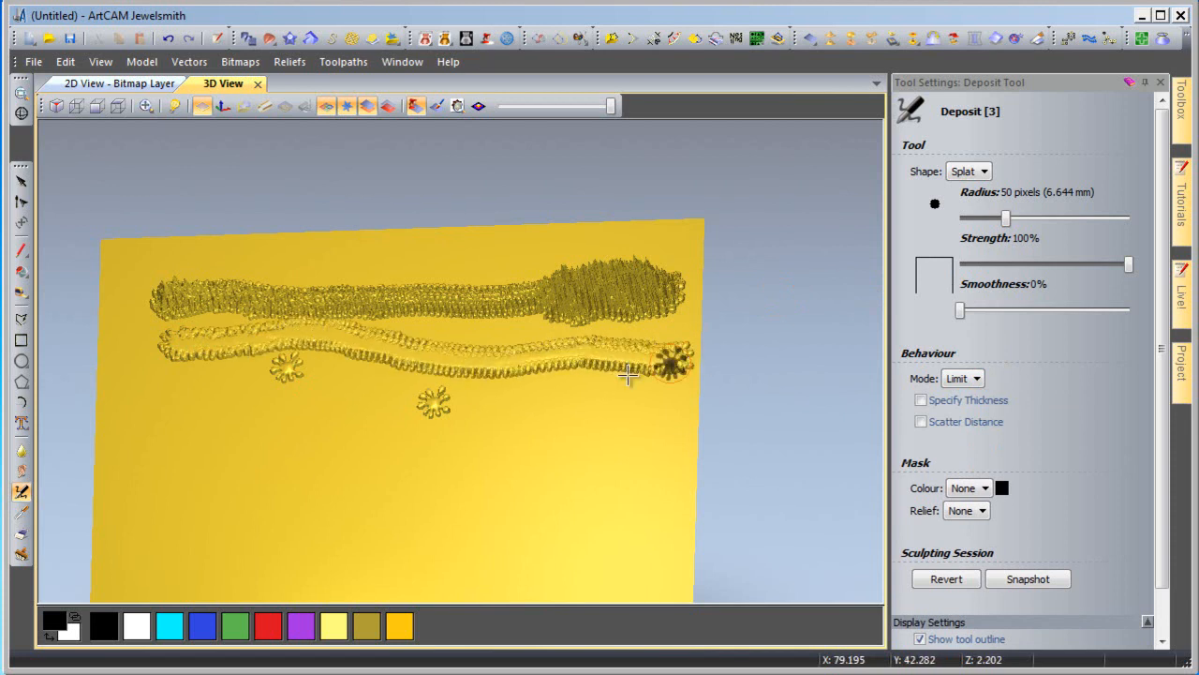
Deposit a single splat just below the right part of the Limit-mode stroke and compare it with the stroke's surface.
scroll(578, 395, "up", 4)
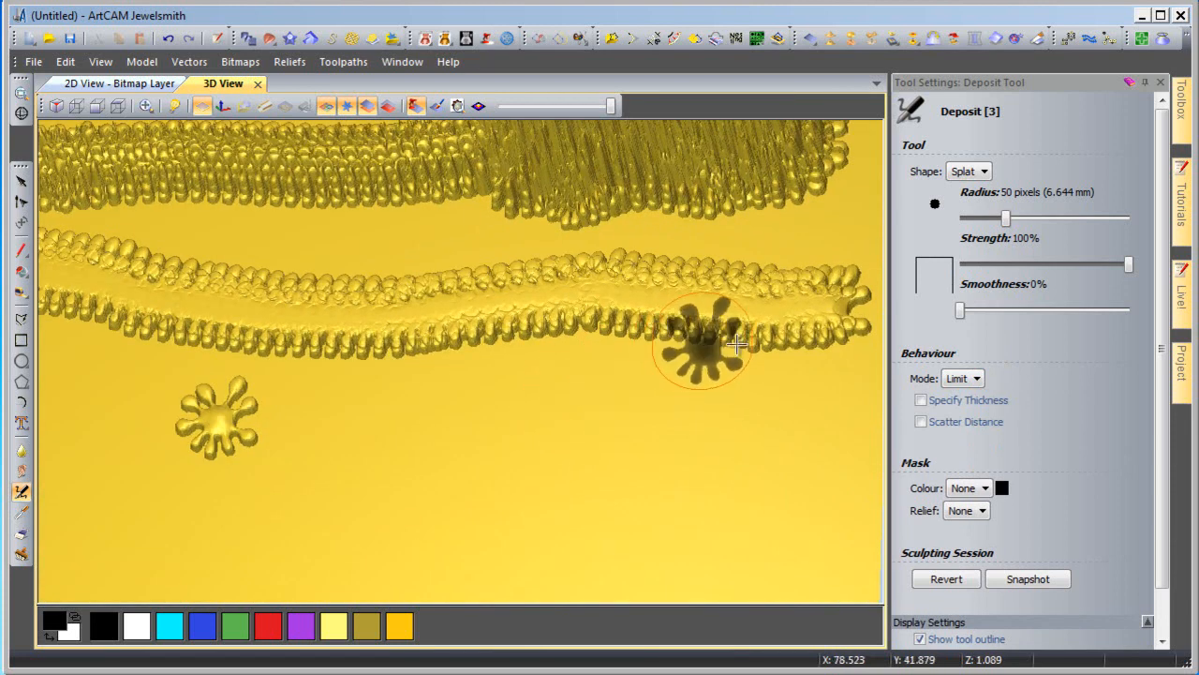
scroll(793, 337, "up", 4)
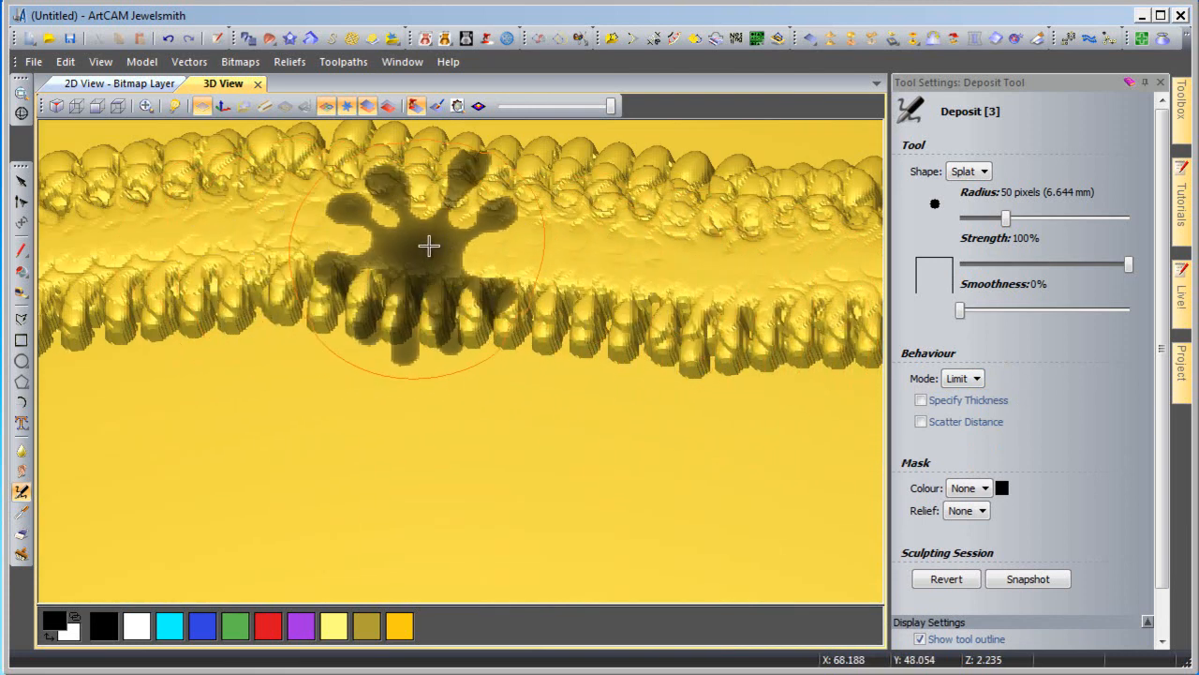
left_click(431, 413)
middle_click_drag(456, 392, 627, 298)
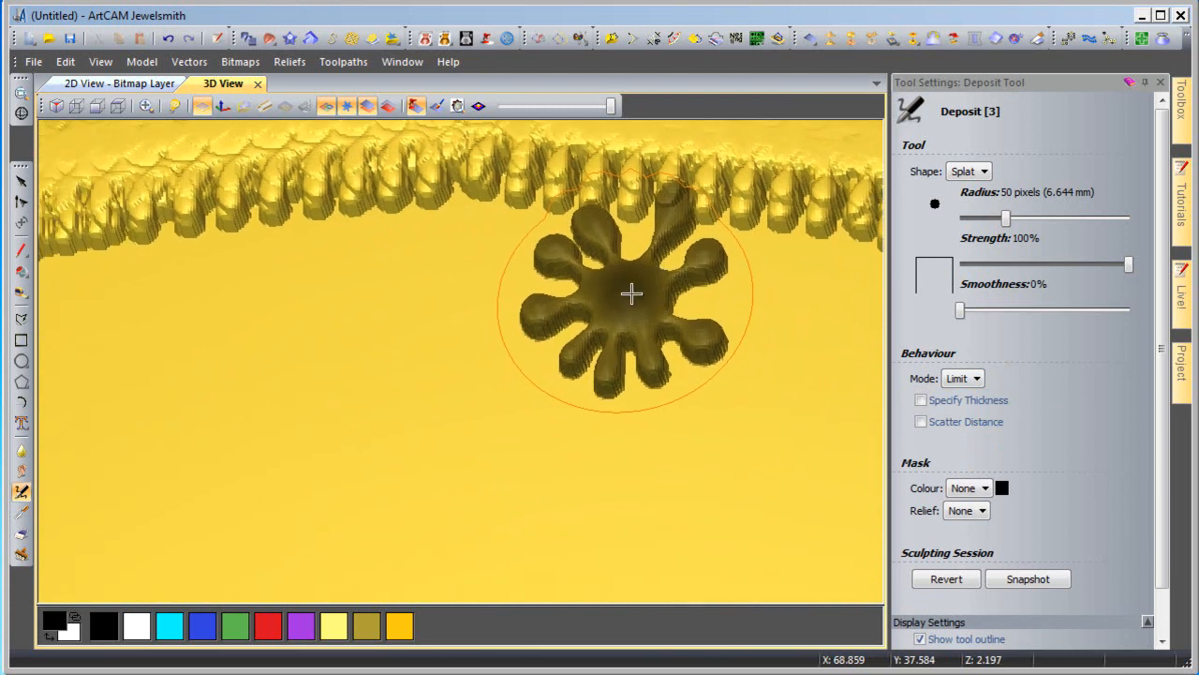
scroll(399, 375, "down", 5)
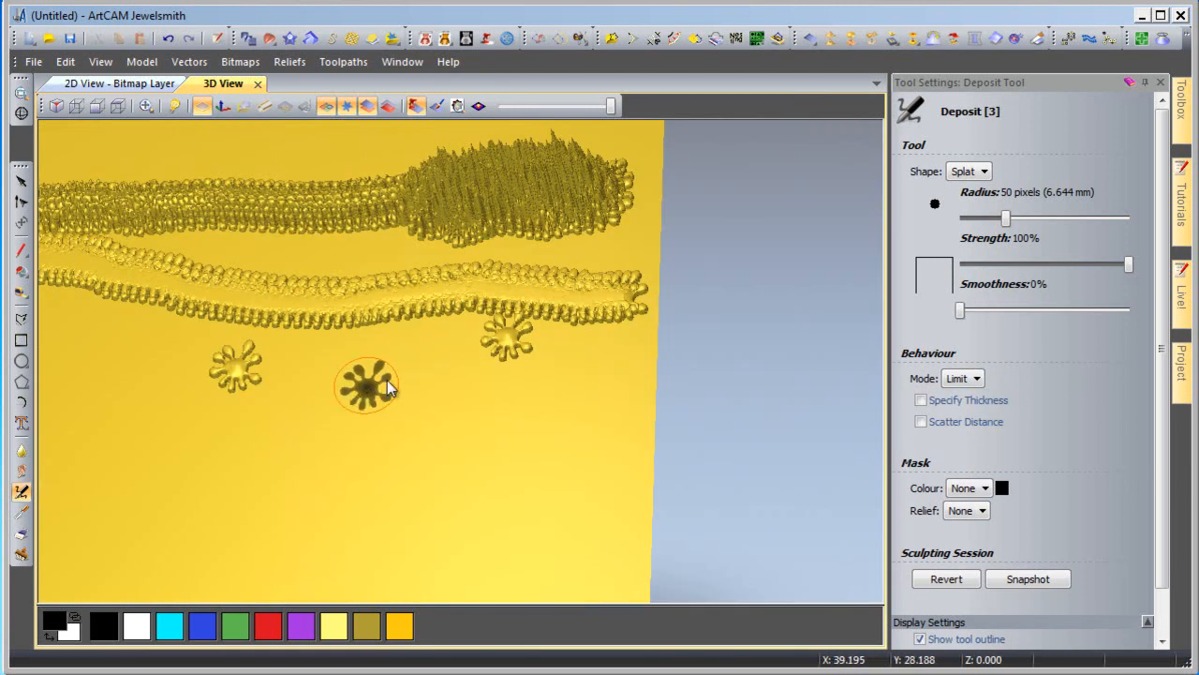
scroll(376, 382, "up", 1)
scroll(401, 397, "down", 3)
middle_click_drag(401, 398, 718, 421)
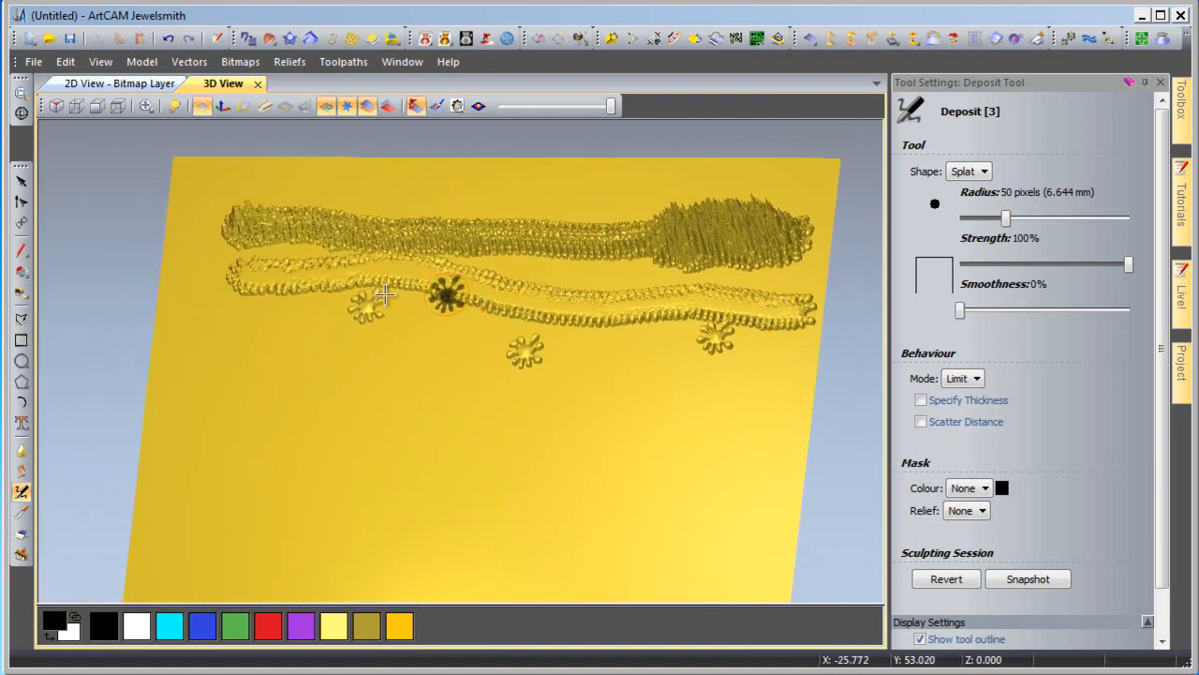
Deposit a third long splat stroke below the others in Stamp mode with Stamp Interval off.
left_click(962, 377)
left_click(979, 437)
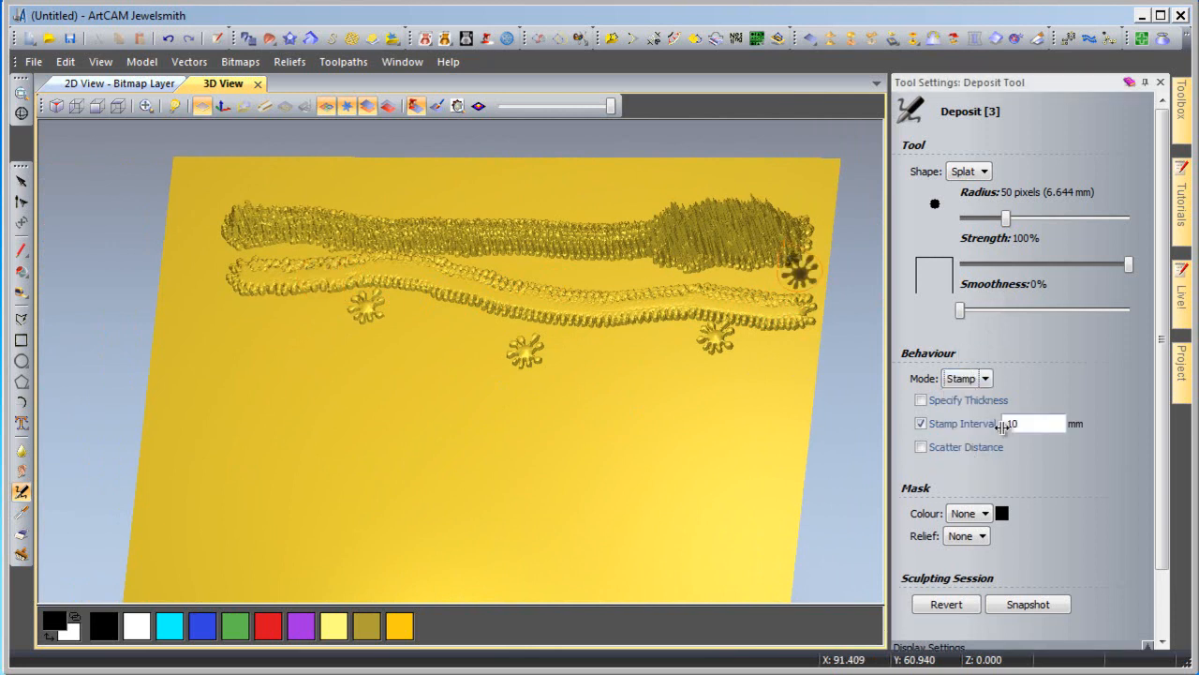
left_click(921, 424)
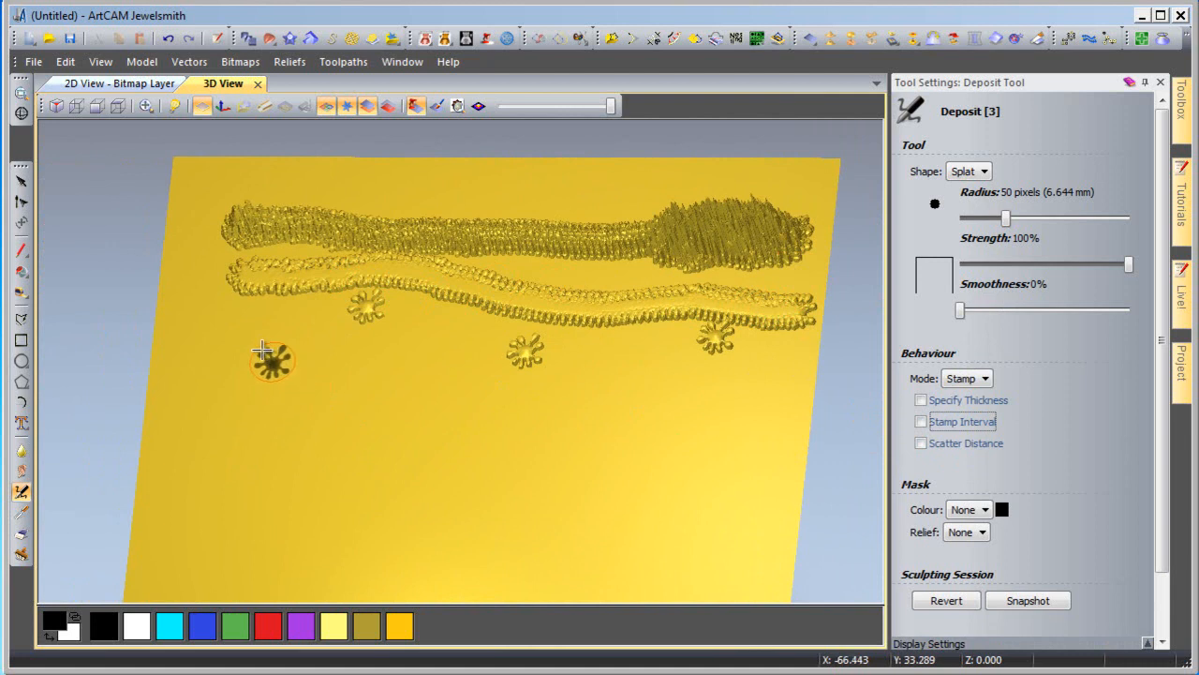
mouse_move(259, 349)
left_mouse_down()
mouse_move(412, 362)
mouse_move(594, 402)
mouse_move(814, 379)
left_mouse_up()
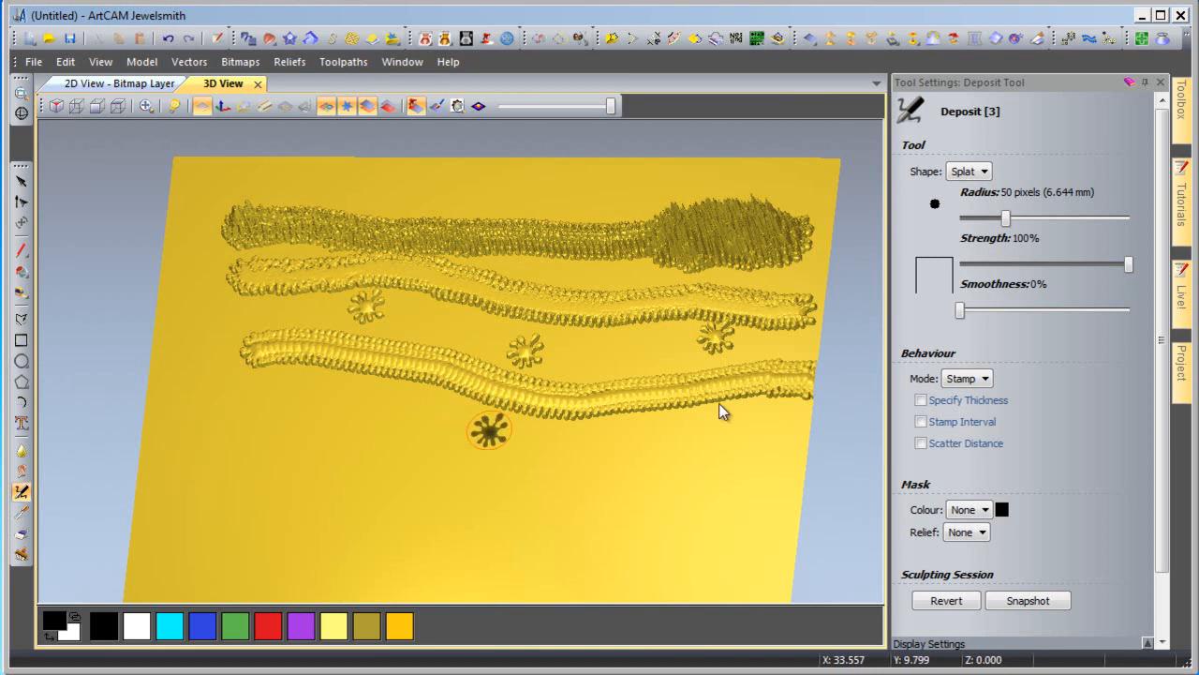
Examine the Stamp-mode stroke up close, leave the Deposit tool and compare all three strokes from a low angle.
scroll(642, 402, "up", 5)
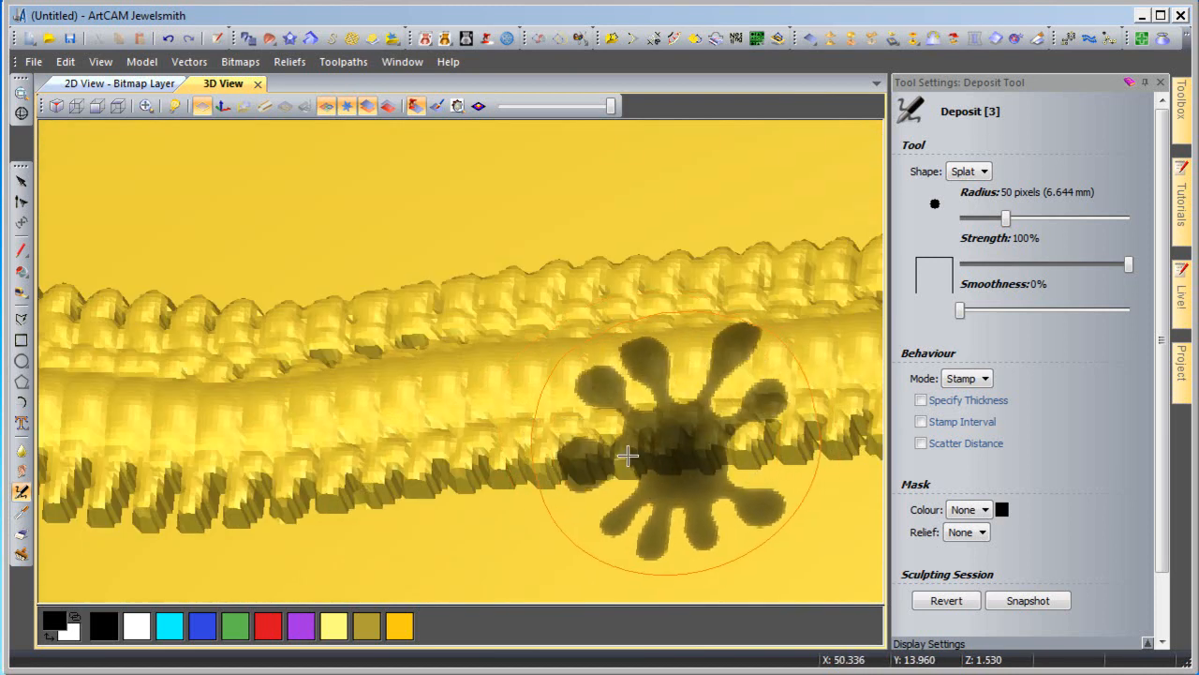
mouse_move(403, 525)
middle_mouse_down()
mouse_move(329, 452)
mouse_move(206, 391)
mouse_move(72, 431)
mouse_move(209, 350)
mouse_move(268, 509)
mouse_move(350, 577)
mouse_move(363, 547)
middle_mouse_up()
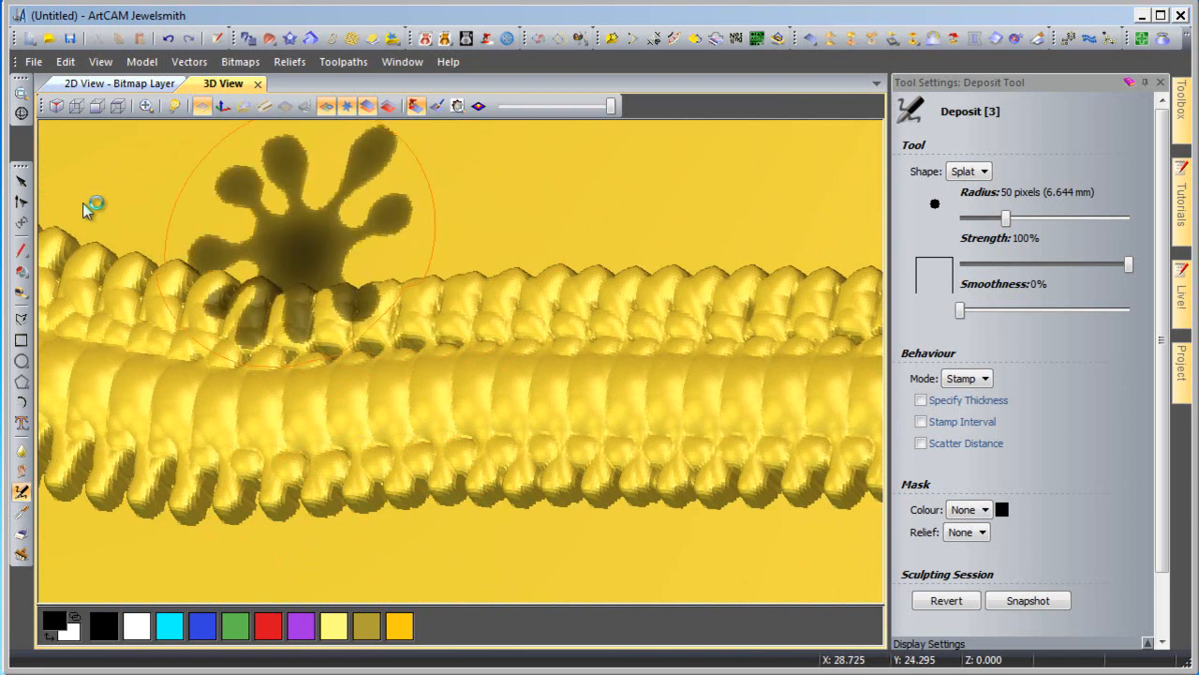
left_click(21, 181)
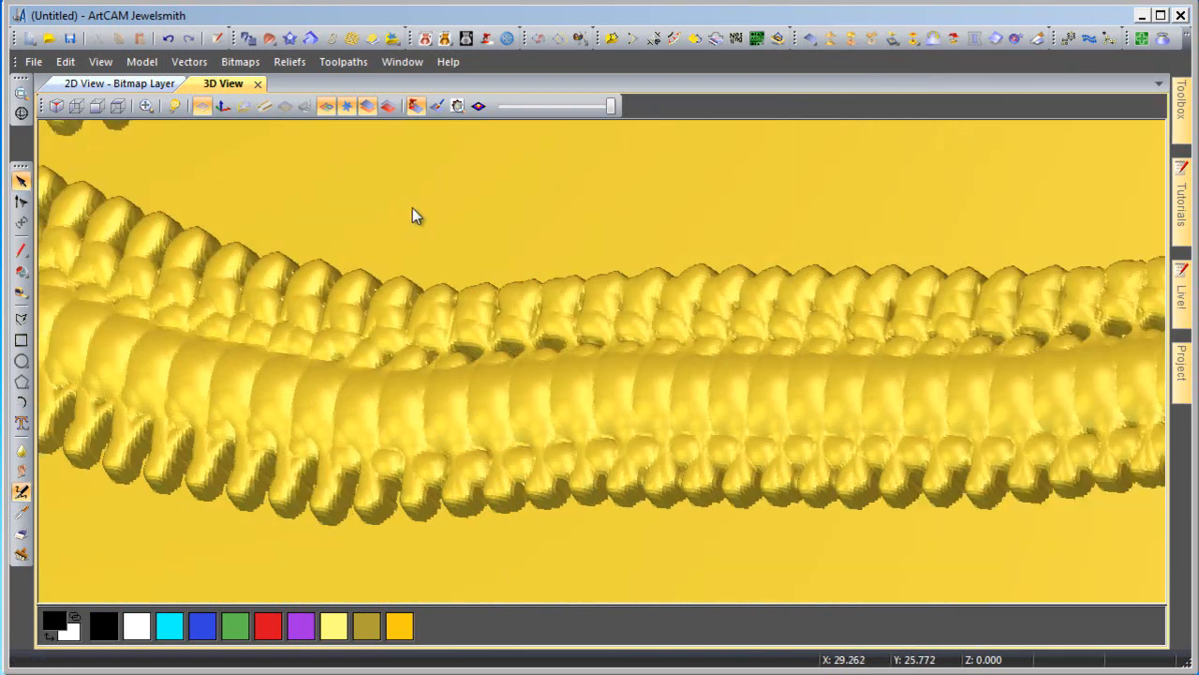
middle_click_drag(412, 216, 463, 458)
middle_click_drag(450, 365, 283, 278)
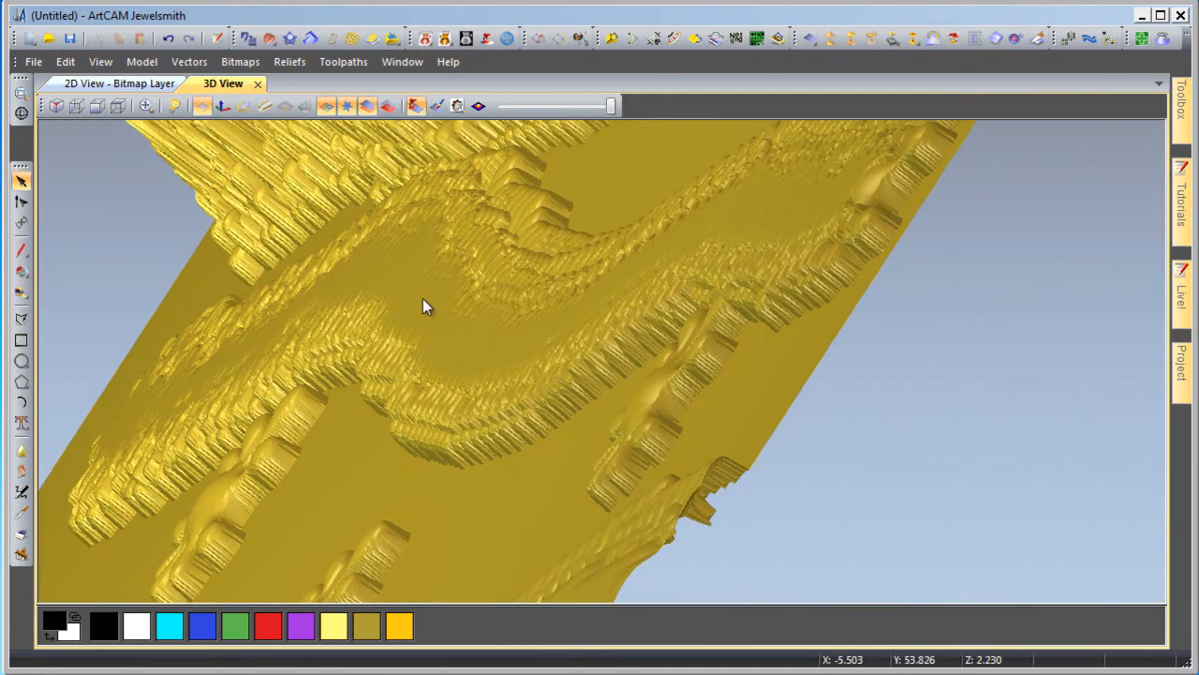
middle_click_drag(187, 372, 557, 298)
Restart the Deposit sculpting tool on the relief.
right_click(512, 240)
mouse_move(607, 269)
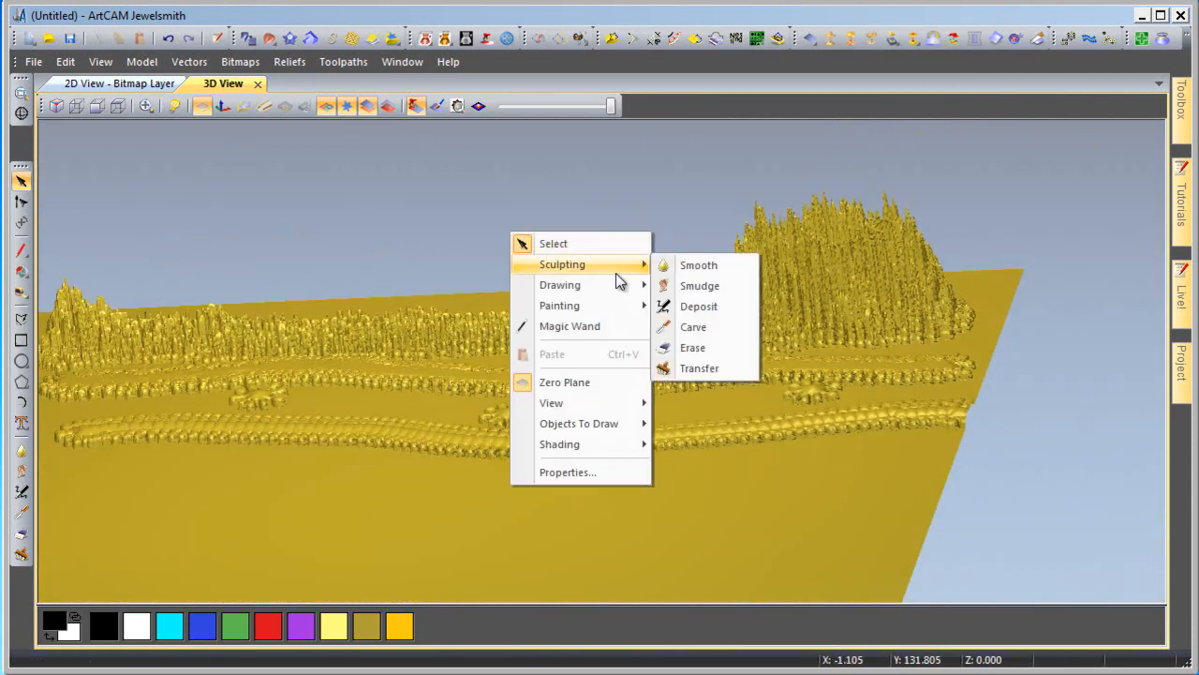
left_click(697, 309)
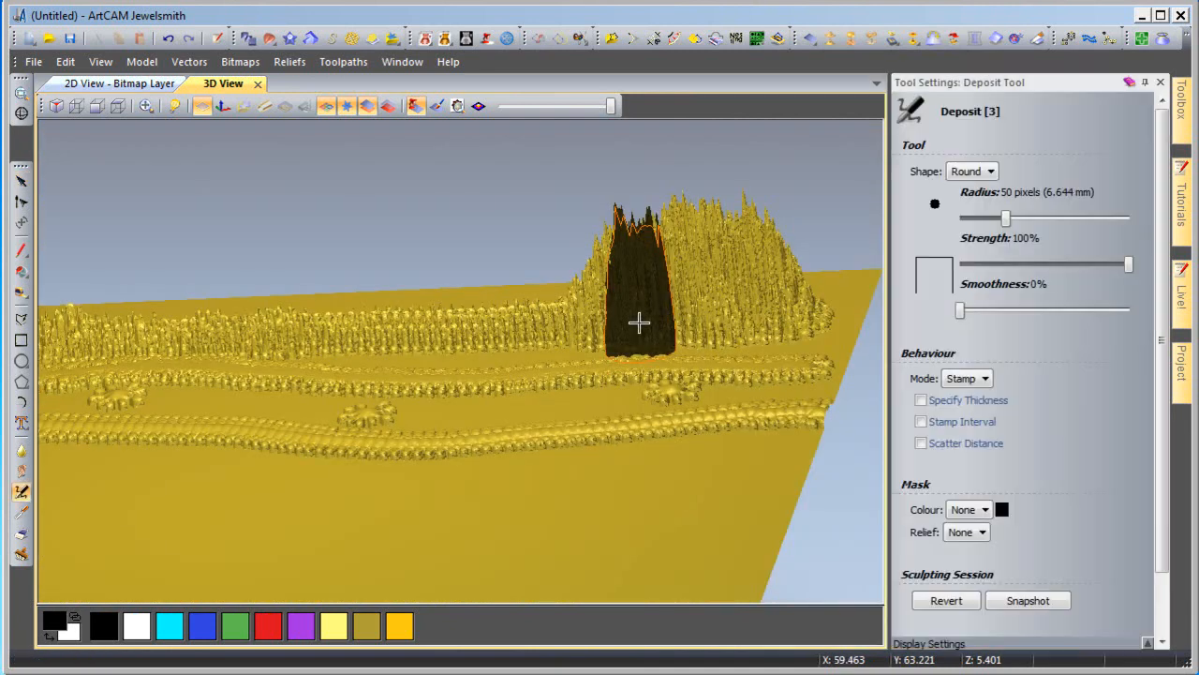
scroll(607, 319, "down", 4)
middle_click_drag(466, 305, 490, 404)
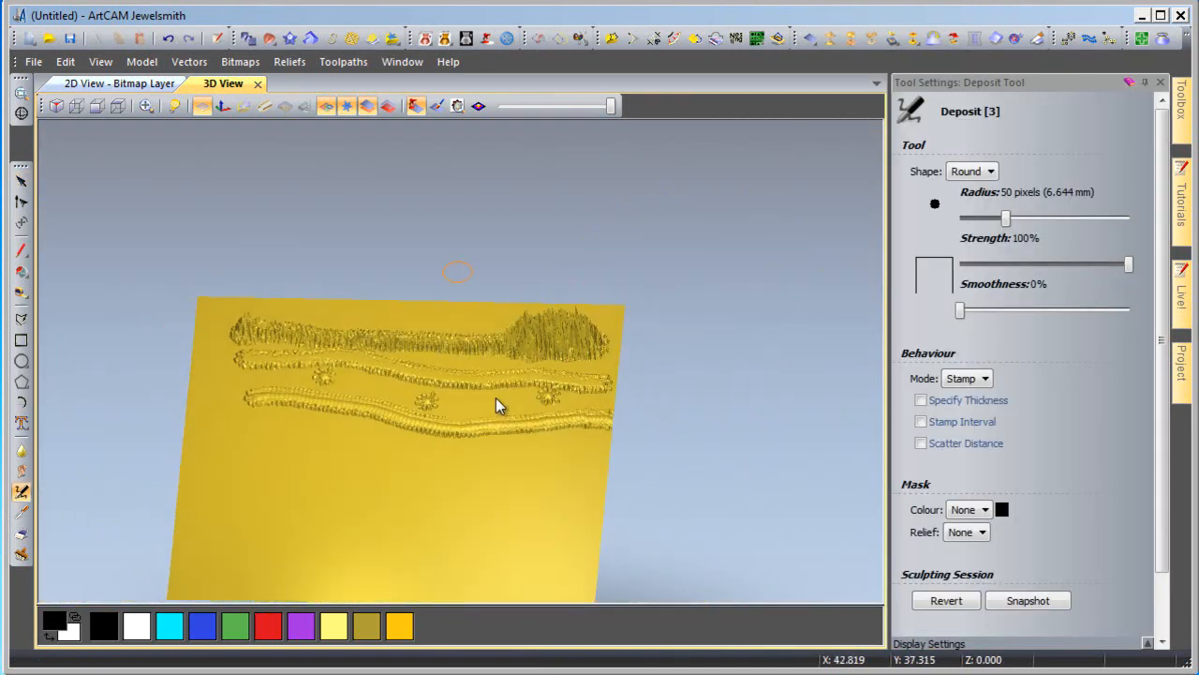
Undo all the strokes and deposits on the relief.
middle_click_drag(484, 303, 541, 258)
scroll(543, 268, "up", 4)
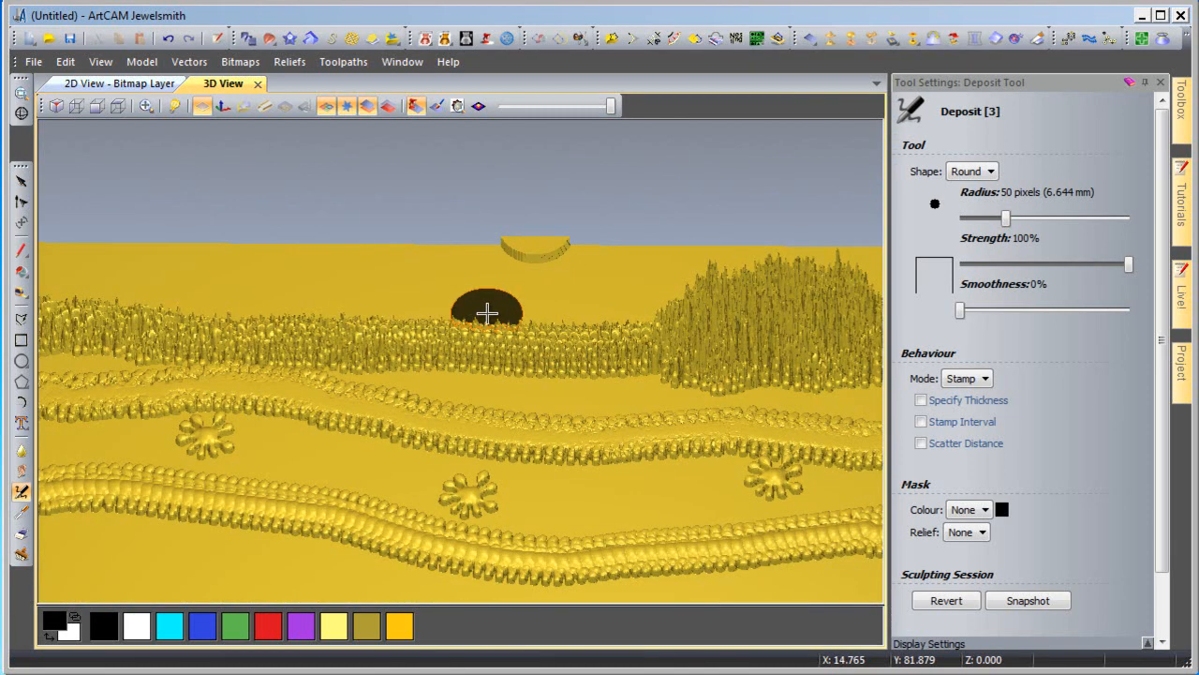
key("ctrl+z")
scroll(487, 313, "down", 2)
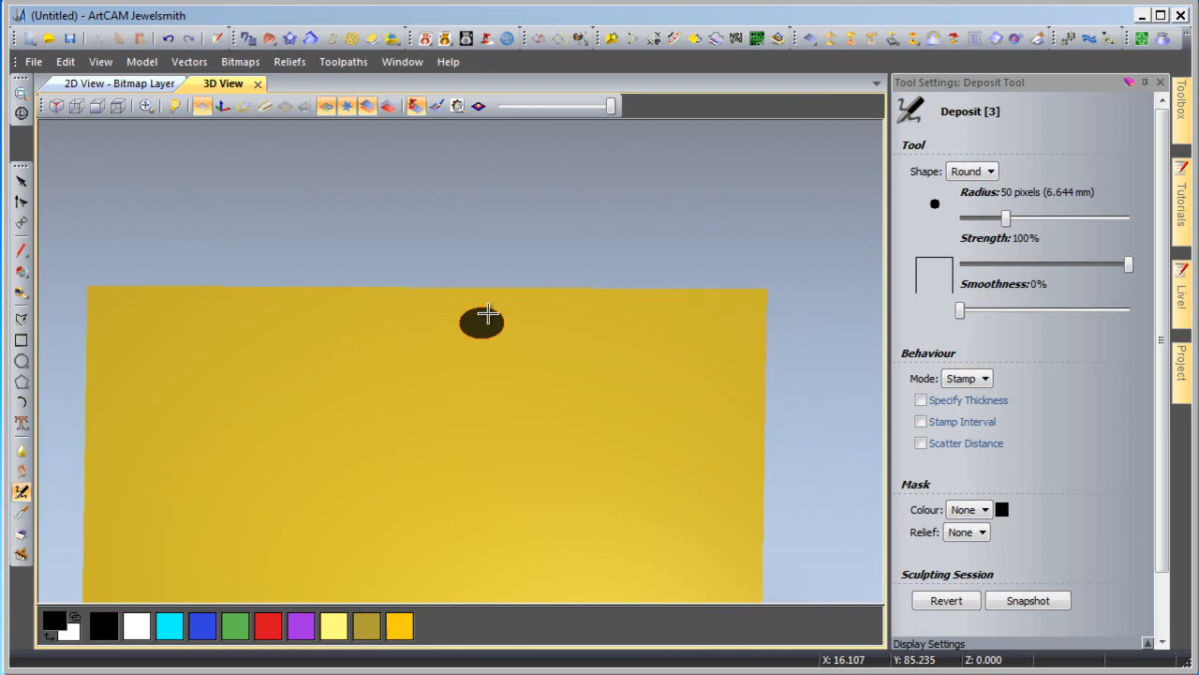
left_click(975, 382)
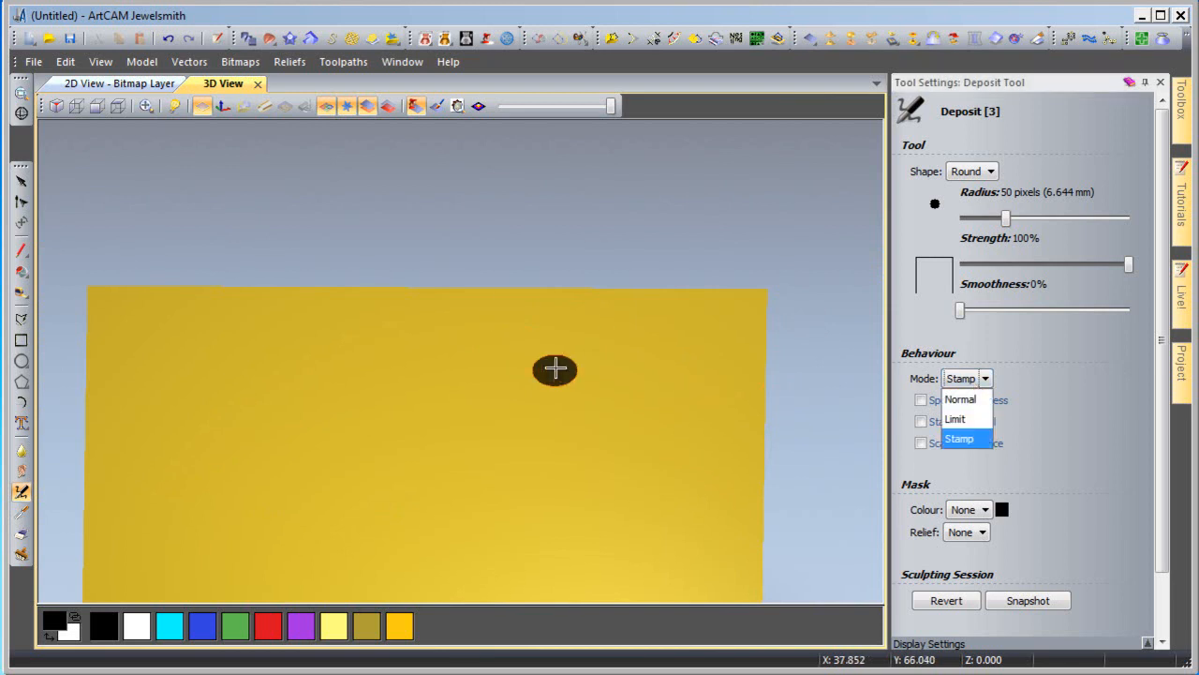
left_click(550, 242)
scroll(574, 240, "down", 1)
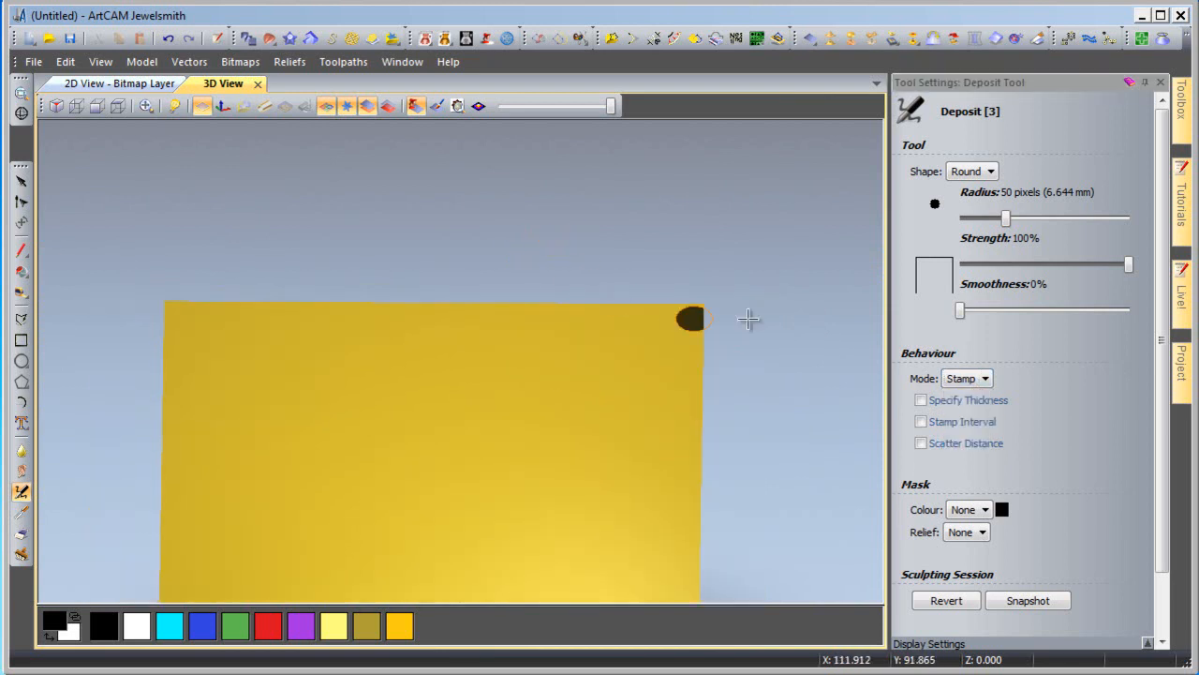
Set the Deposit tool to Normal mode with the Splat shape and enable a scatter distance of 10 mm.
left_click(971, 383)
left_click(978, 397)
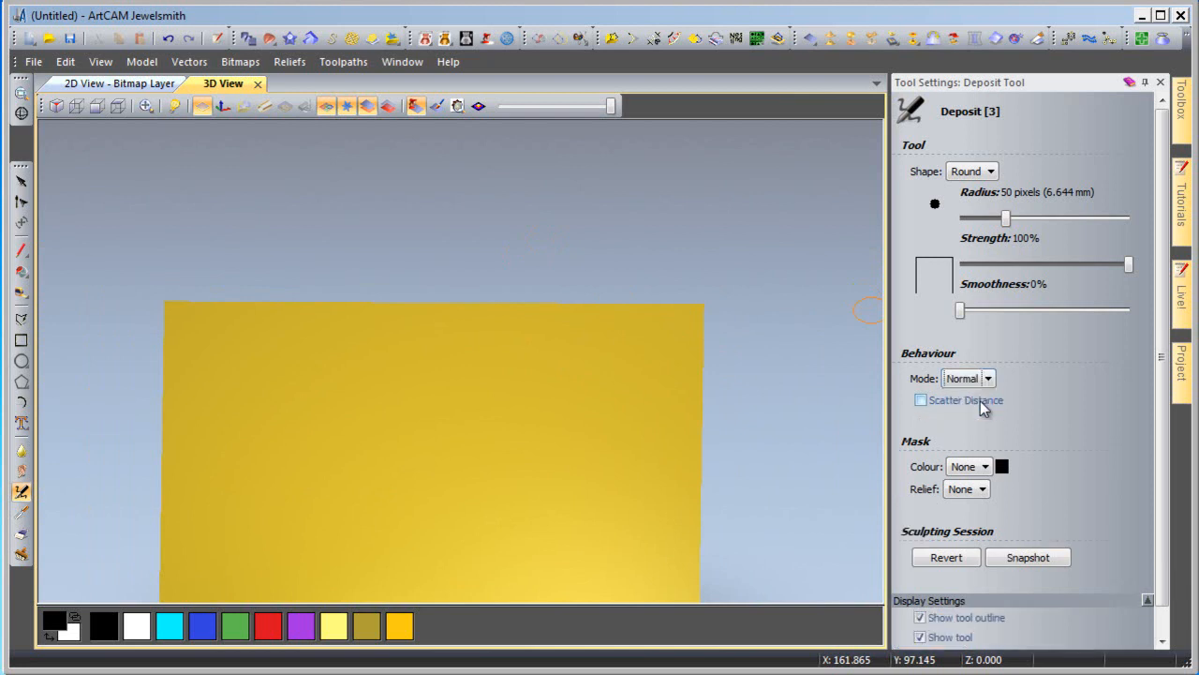
left_click(980, 172)
left_click(984, 212)
left_click(921, 400)
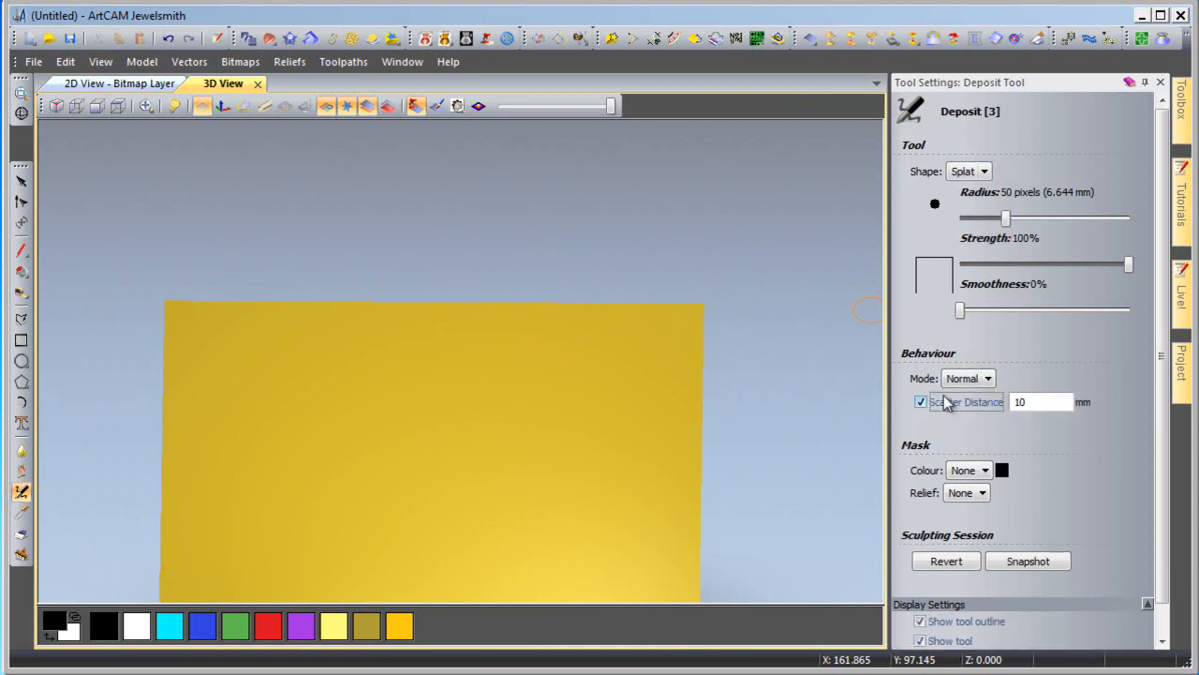
Deposit a scattered splat stroke across the upper part of the empty relief.
middle_click_drag(290, 347, 294, 370)
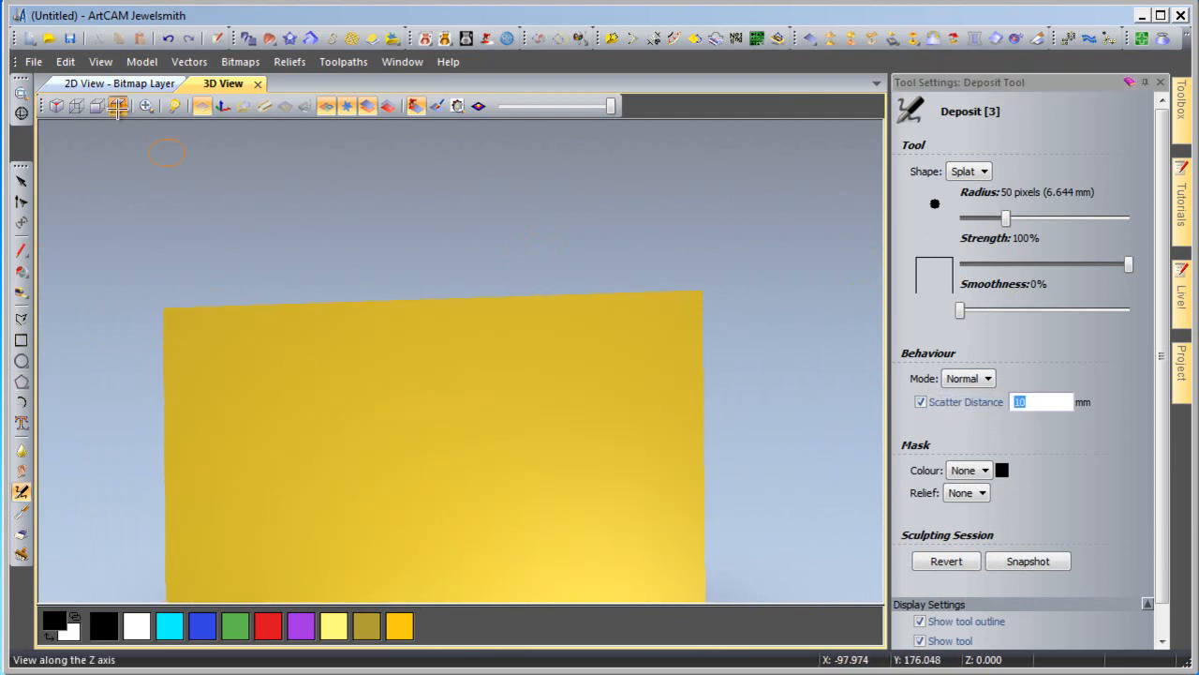
left_click(118, 106)
scroll(285, 210, "up", 2)
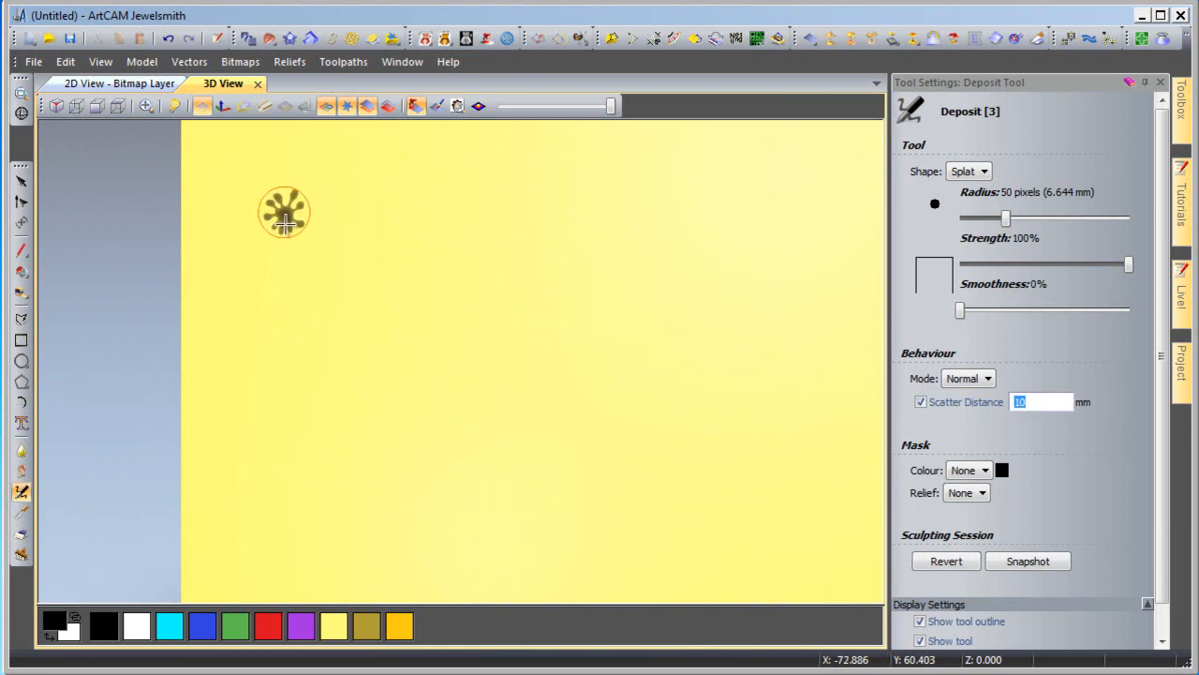
left_click(232, 203)
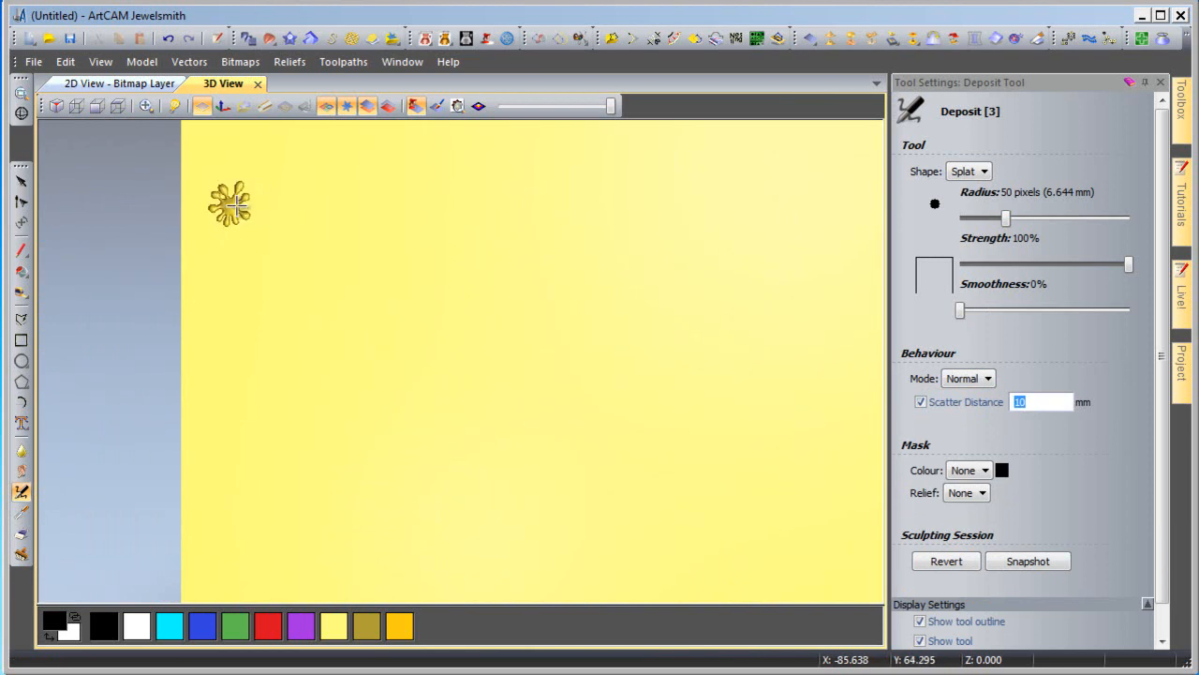
mouse_move(295, 210)
left_mouse_down()
mouse_move(872, 202)
mouse_move(852, 208)
left_mouse_up()
middle_click_drag(750, 363, 716, 371)
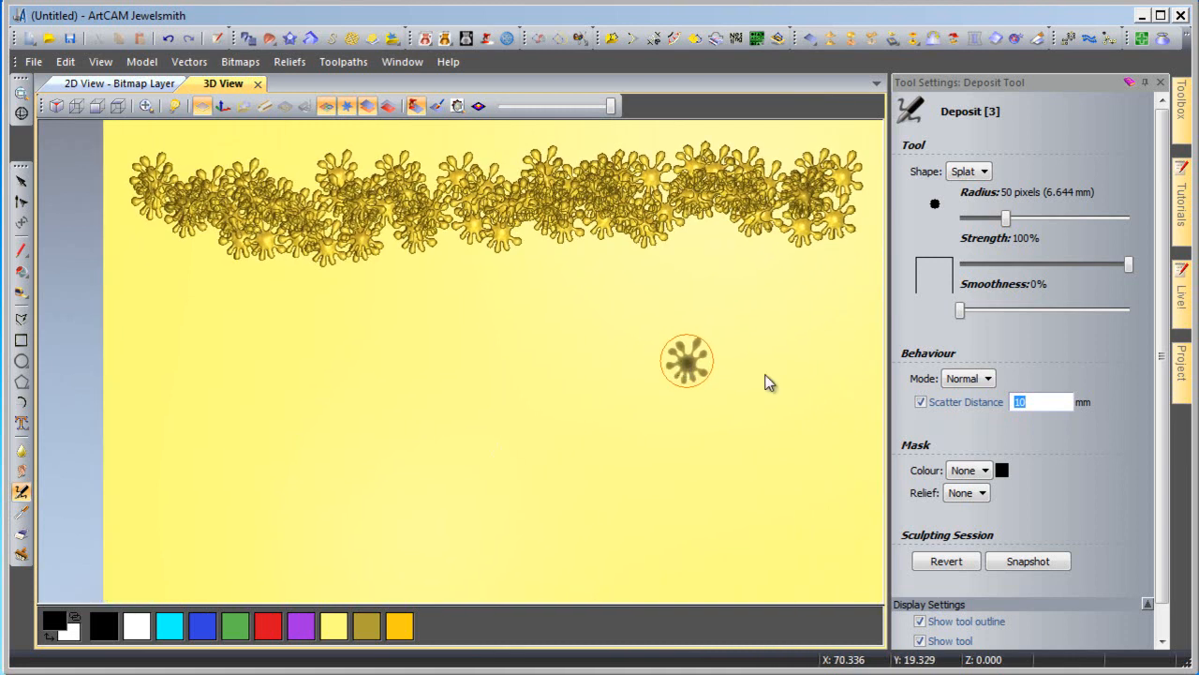
Set the scatter distance to 20 mm and deposit a Normal mode splat stroke below the existing one.
middle_click_drag(483, 362, 525, 297)
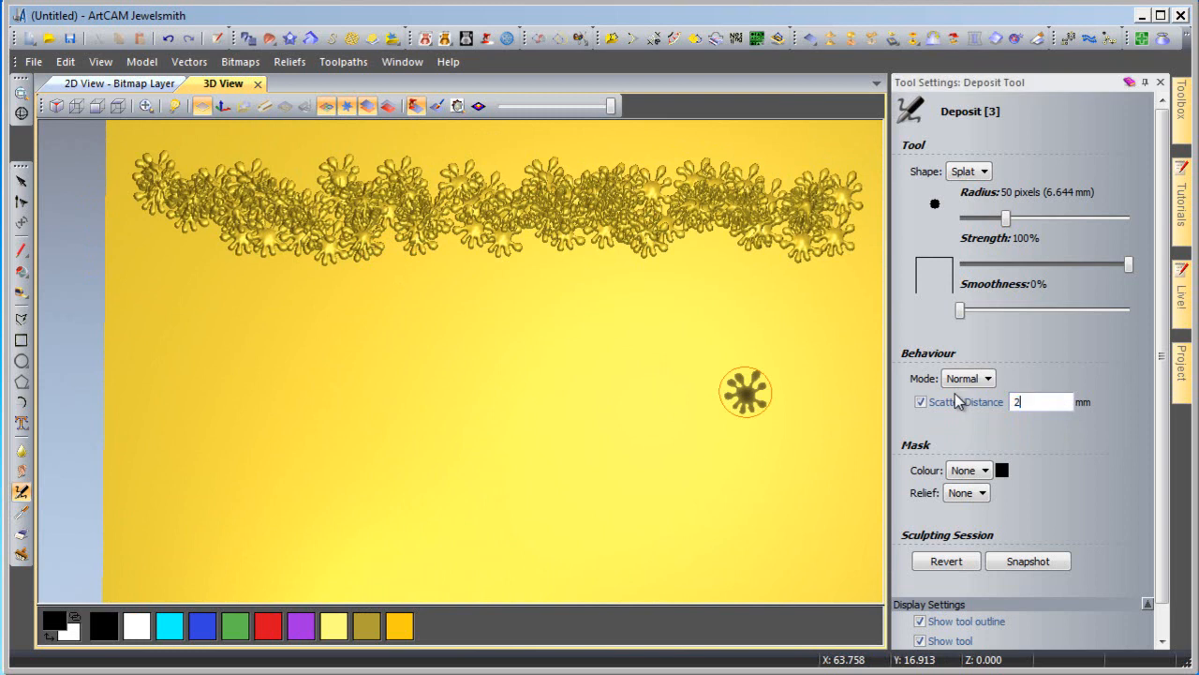
type("0")
left_click(243, 319)
mouse_move(243, 319)
left_mouse_down()
mouse_move(749, 399)
mouse_move(871, 393)
left_mouse_up()
middle_click_drag(740, 412, 625, 446)
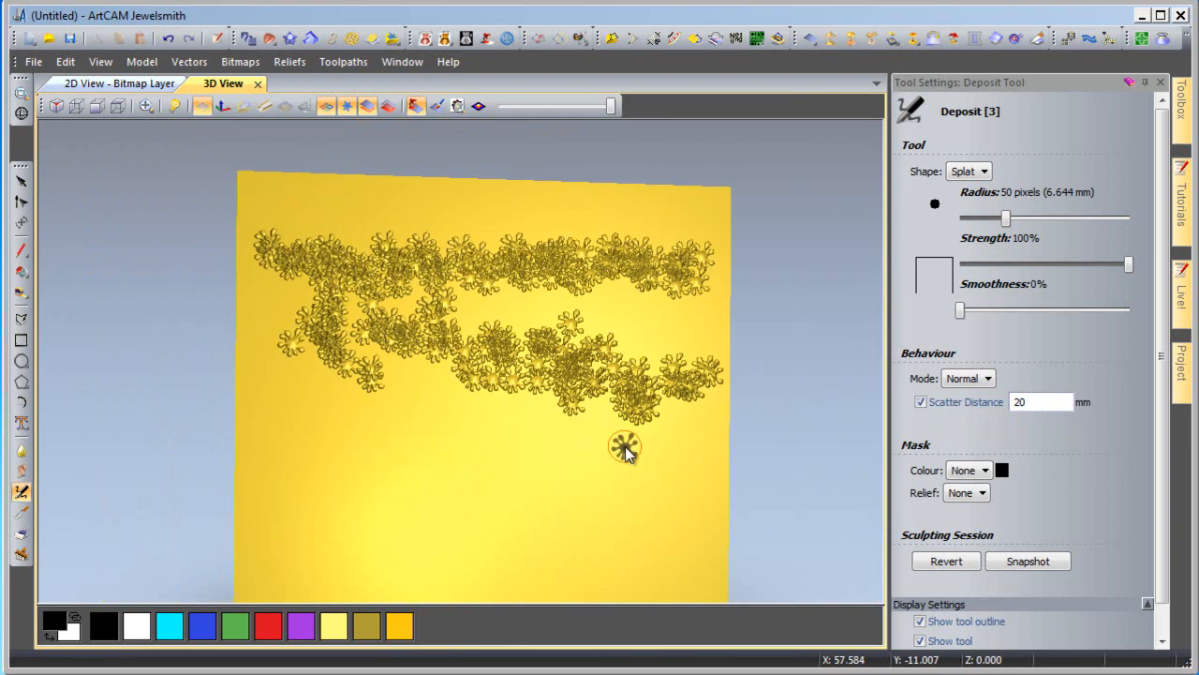
Set the scatter distance to 50 mm and deposit a splat stroke across the lower part of the relief.
left_click_drag(1035, 402, 976, 395)
type("50")
mouse_move(313, 550)
left_mouse_down()
mouse_move(635, 575)
mouse_move(544, 496)
left_mouse_up()
Examine the spread and overlap of the splats scattered at 50 mm up close from several angles.
mouse_move(468, 465)
middle_mouse_down()
mouse_move(421, 487)
mouse_move(442, 500)
mouse_move(458, 460)
mouse_move(489, 219)
middle_mouse_up()
scroll(583, 398, "up", 5)
middle_click_drag(614, 451, 214, 271)
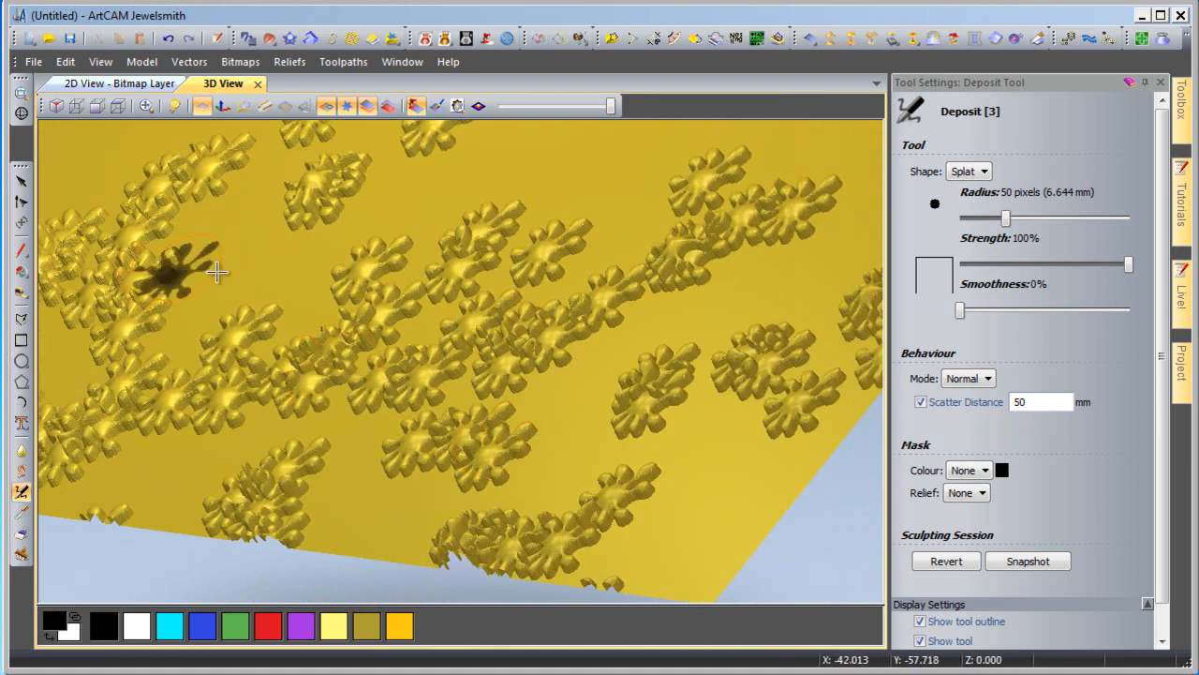
scroll(787, 289, "up", 5)
middle_click_drag(759, 342, 363, 380)
middle_click_drag(268, 390, 549, 278)
scroll(404, 349, "down", 3)
middle_click_drag(404, 348, 581, 459)
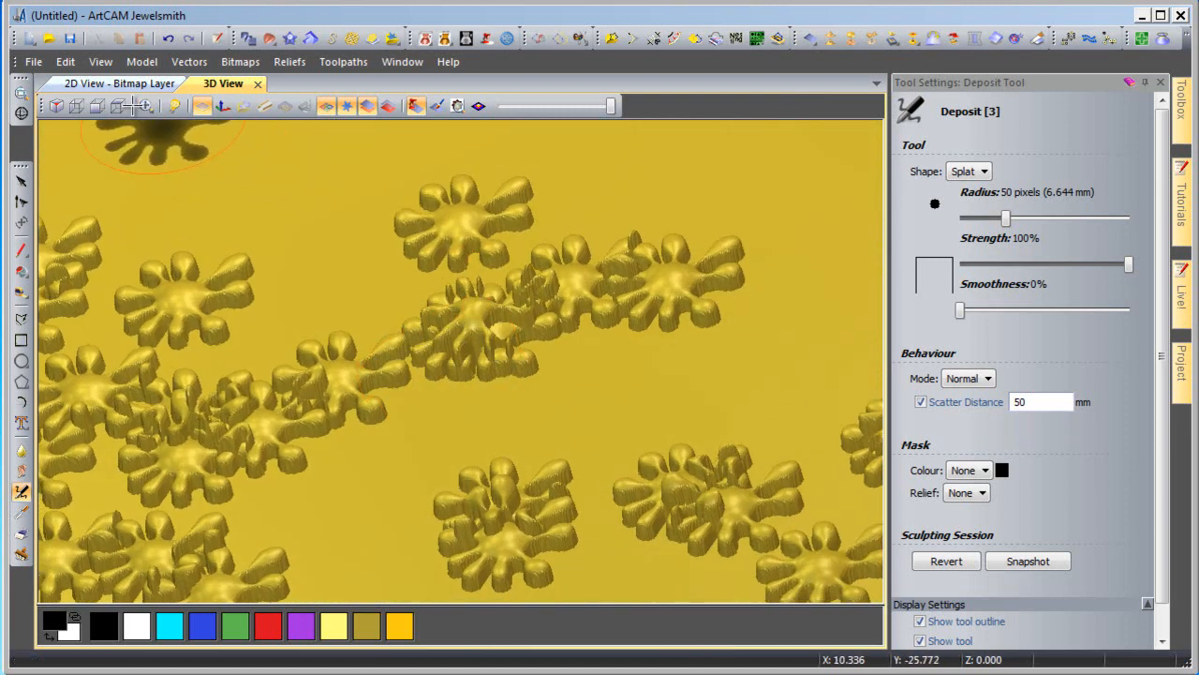
View the relief along the Z axis and undo all the scattered splat strokes.
left_click(119, 106)
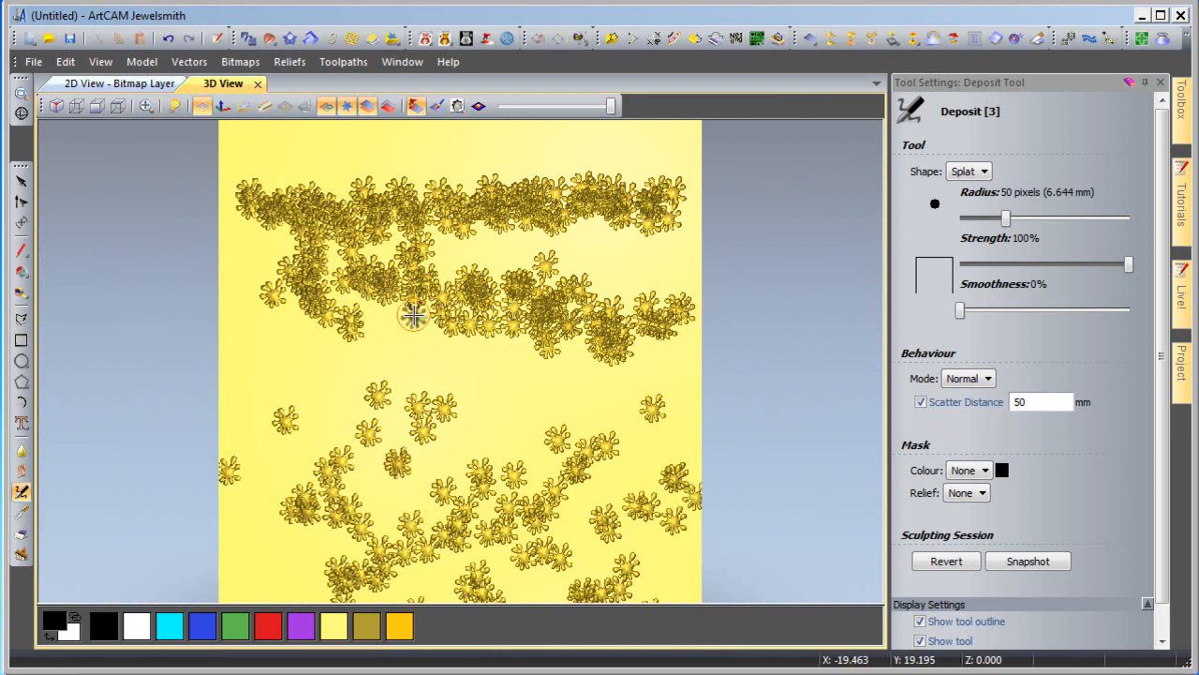
key("ctrl+z")
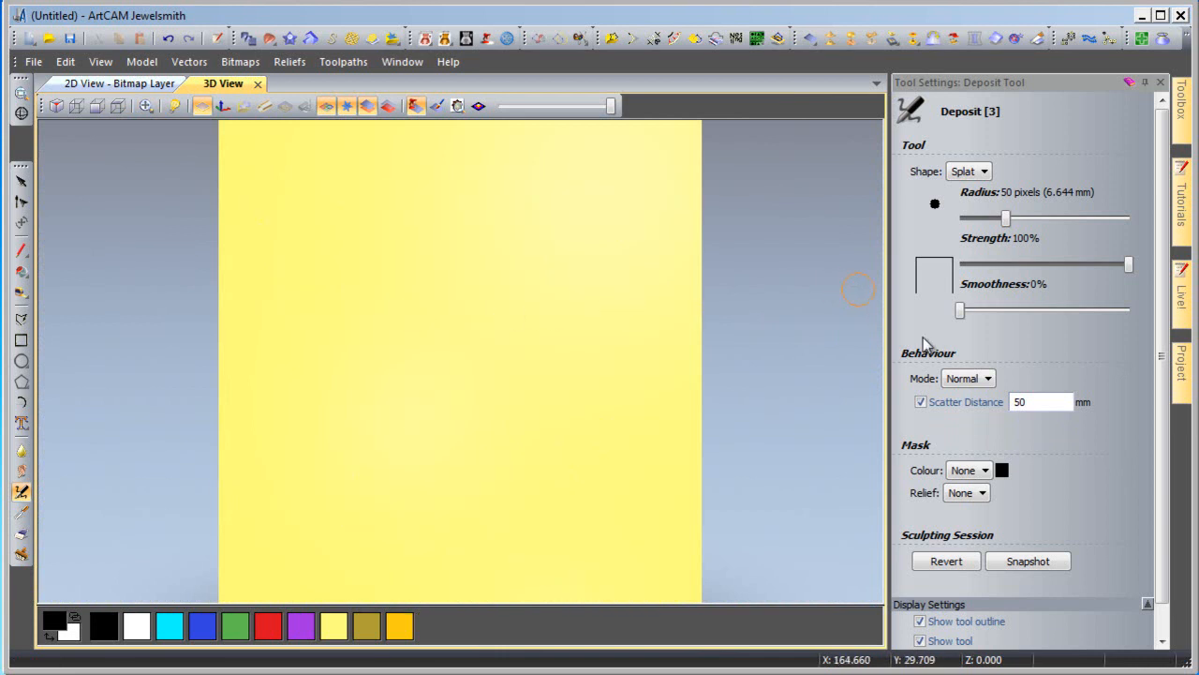
Set the scatter distance to 20 mm and deposit a Normal mode splat stroke along the relief's upper edge.
double_click(1020, 401)
type("5")
type("20")
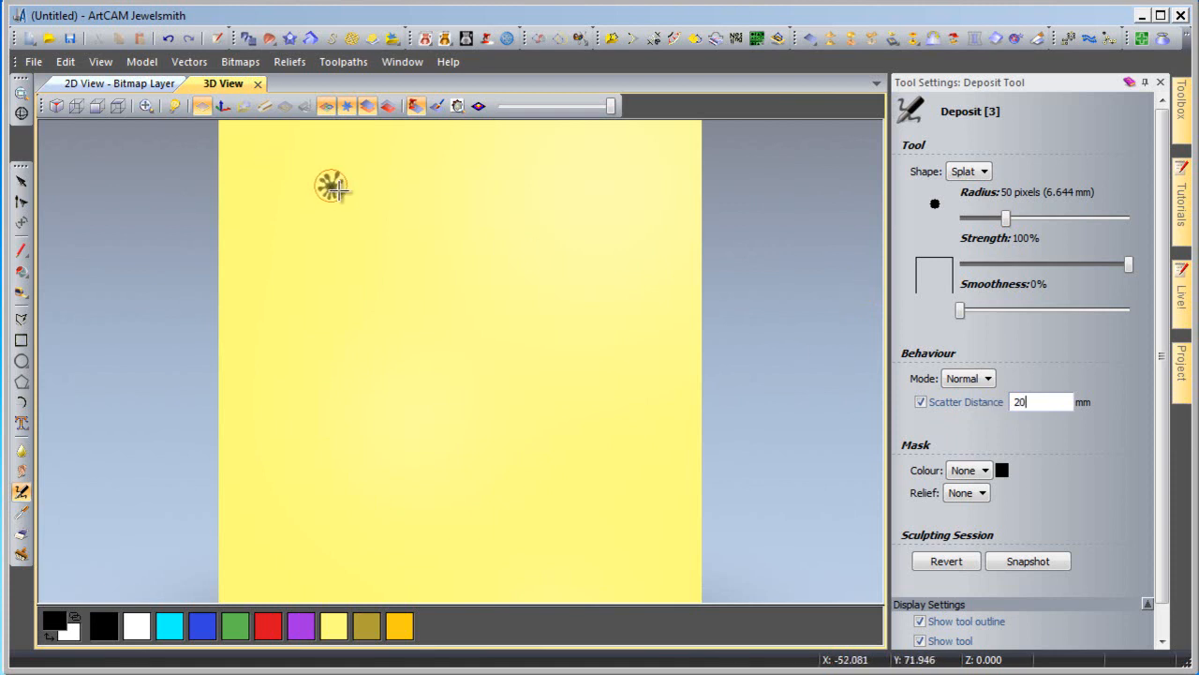
middle_click_drag(378, 226, 383, 270)
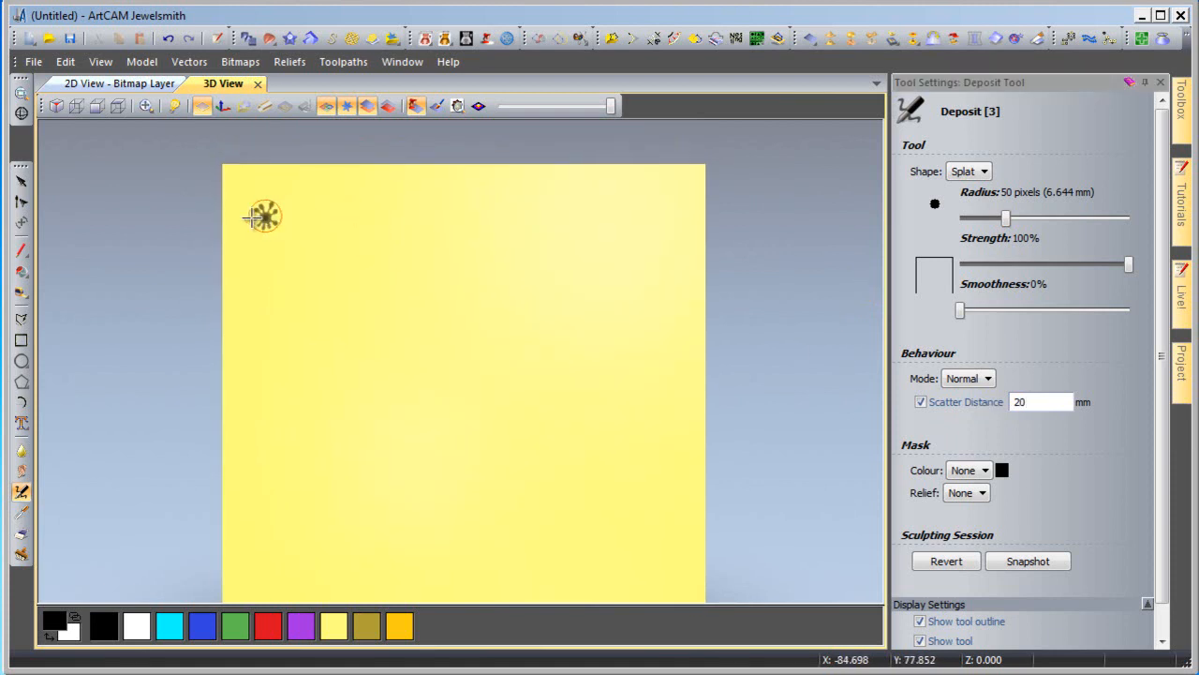
left_click_drag(267, 219, 714, 233)
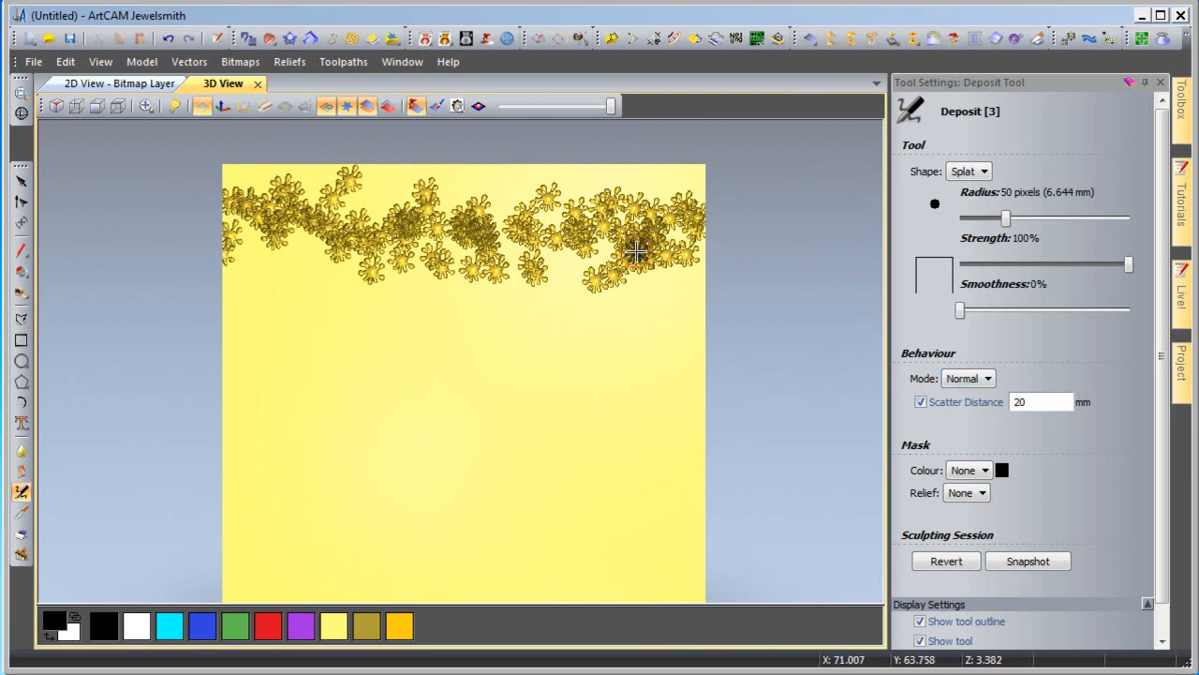
Switch the Deposit tool to Limit mode and deposit a scattered splat stroke across the middle of the relief.
left_click(975, 380)
left_click(970, 417)
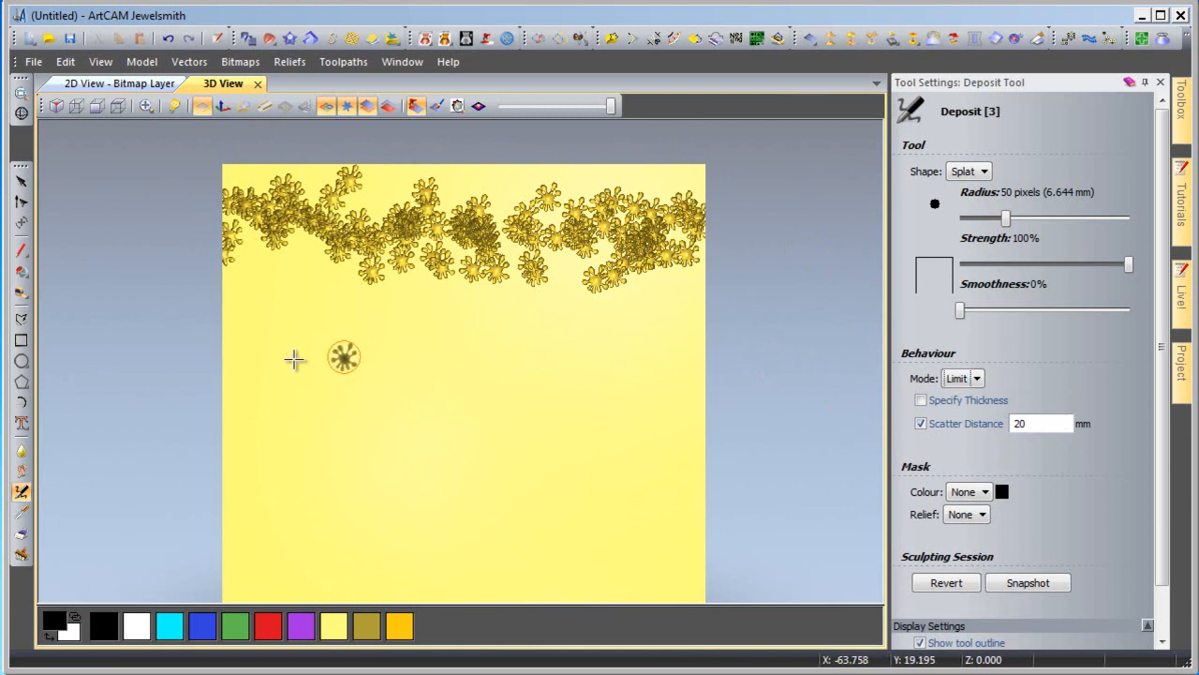
left_click_drag(237, 376, 775, 392)
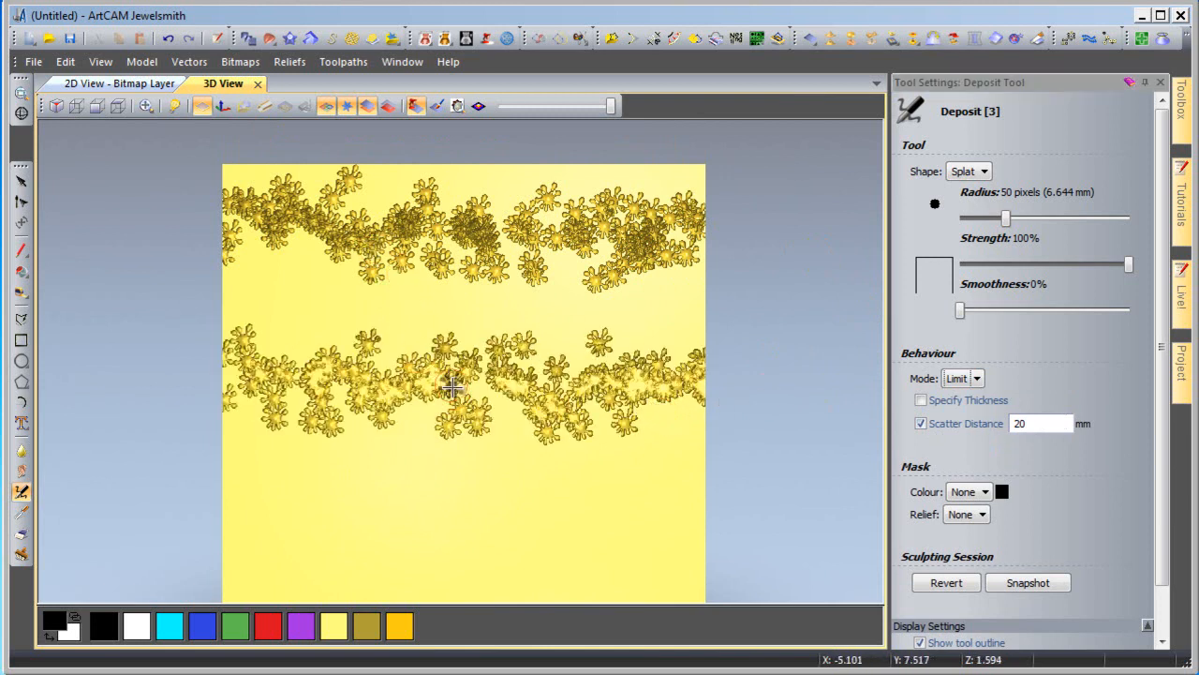
Examine up close how the overlapping splats of the Limit mode stroke merge, compared with the Normal mode stroke.
scroll(412, 300, "up", 4)
scroll(403, 345, "up", 4)
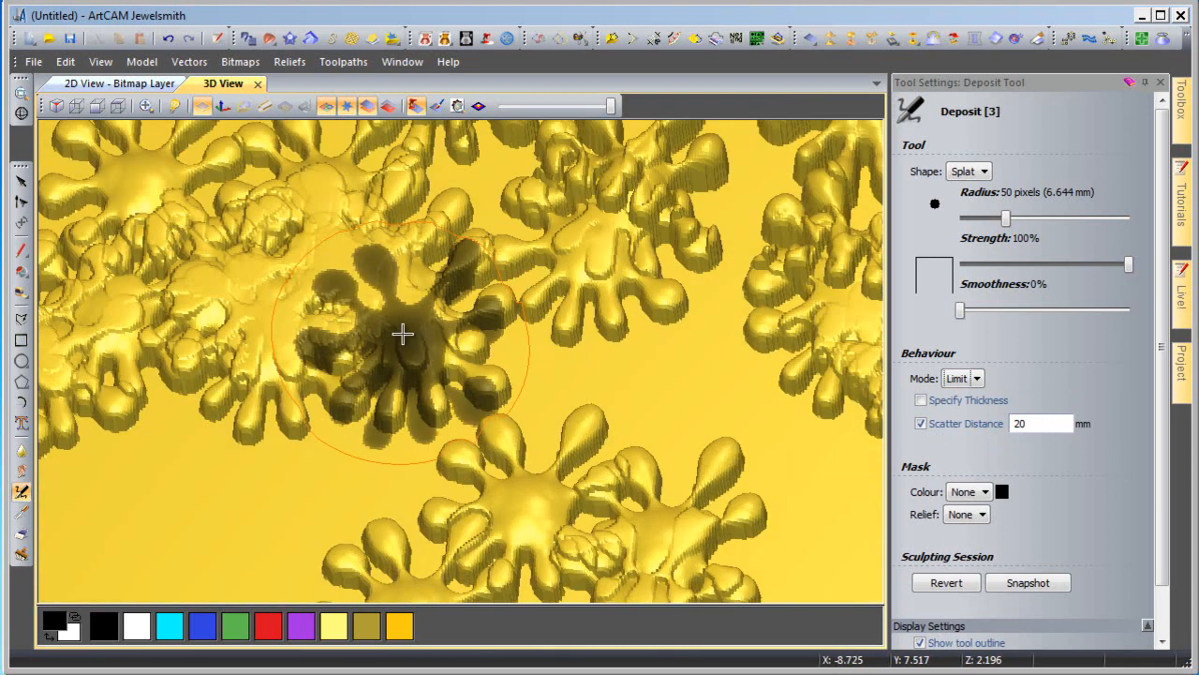
middle_click_drag(504, 422, 470, 405)
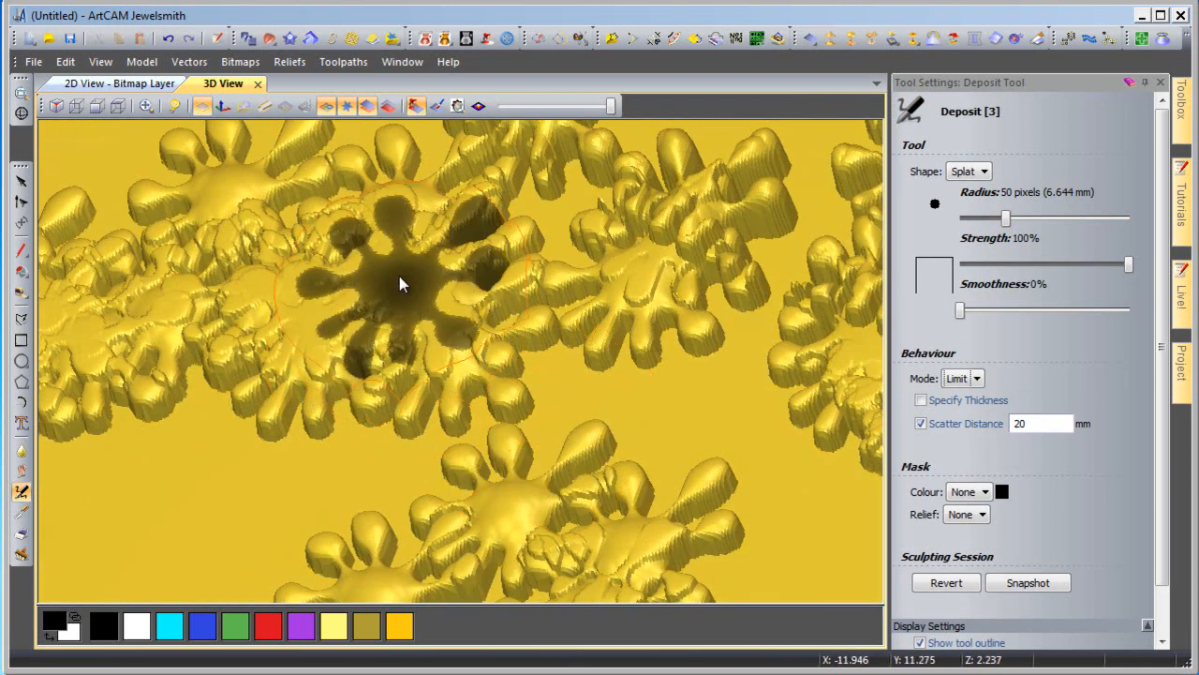
scroll(432, 363, "down", 8)
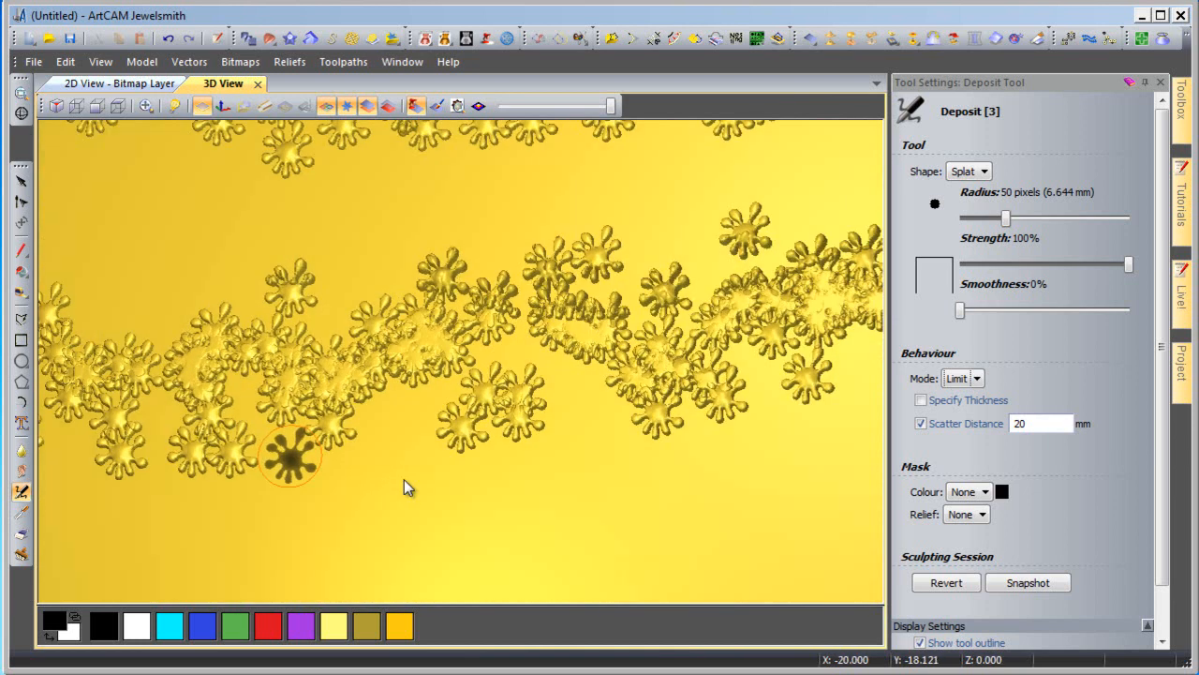
scroll(404, 479, "down", 2)
middle_click_drag(543, 349, 707, 327)
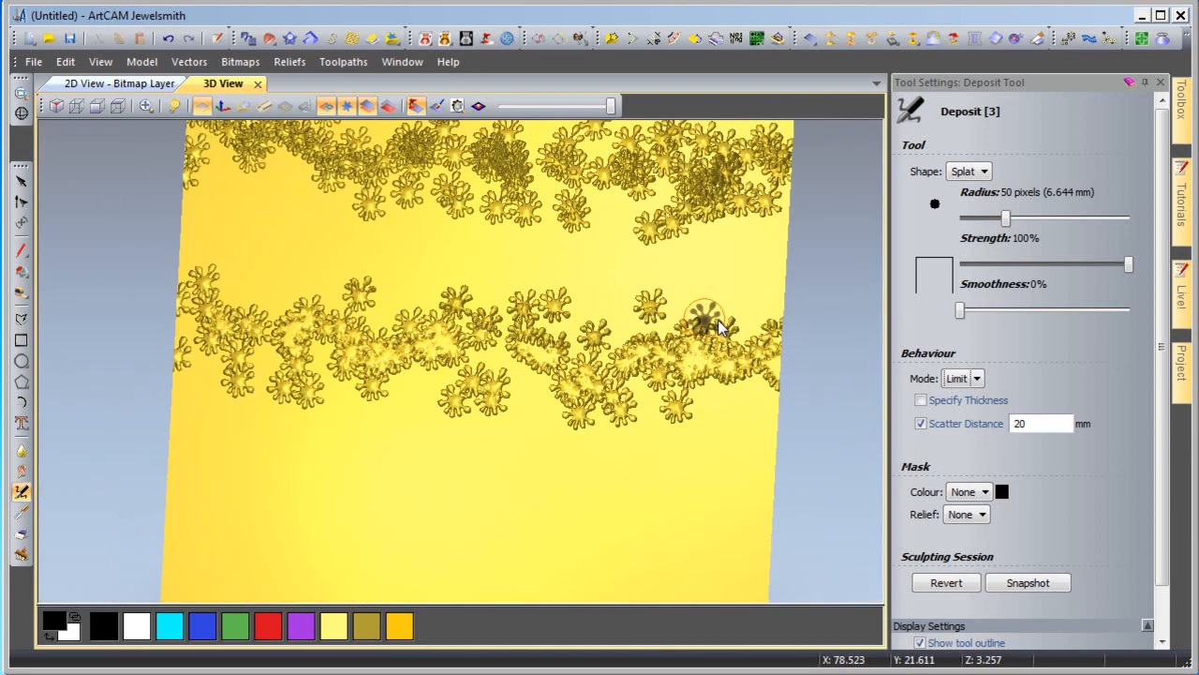
scroll(694, 342, "down", 1)
middle_click_drag(609, 434, 650, 456)
Switch the Deposit tool to Stamp mode and deposit a scattered splat stroke below the Limit mode stroke.
left_click(961, 378)
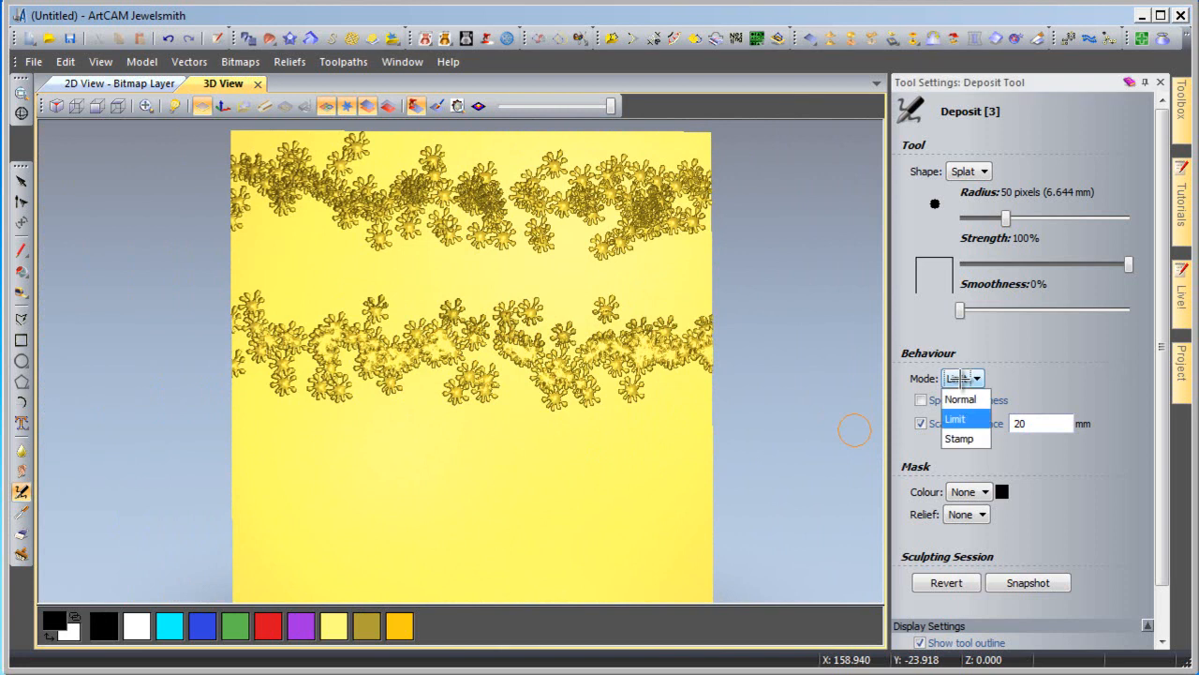
left_click(960, 439)
mouse_move(250, 494)
left_mouse_down()
mouse_move(587, 511)
mouse_move(723, 505)
mouse_move(704, 515)
left_mouse_up()
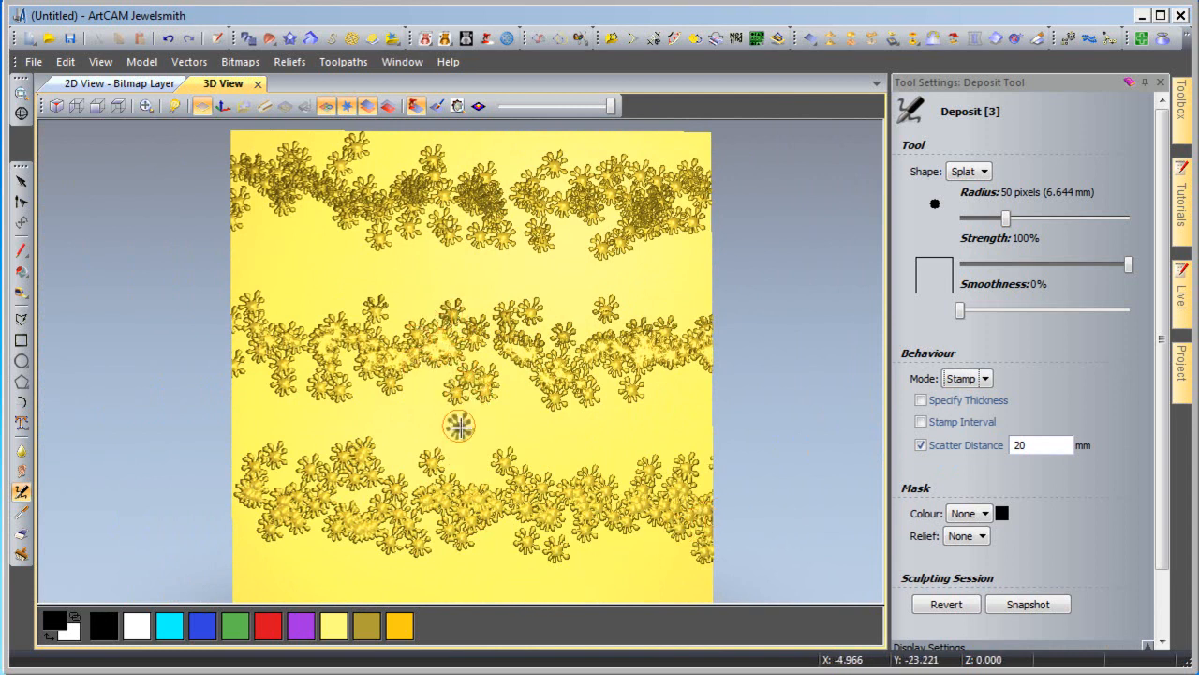
Examine up close how the overlapping splats of the Stamp mode stroke differ from the Limit mode stroke.
scroll(455, 406, "up", 3)
left_click(462, 435)
middle_click_drag(460, 433, 468, 84)
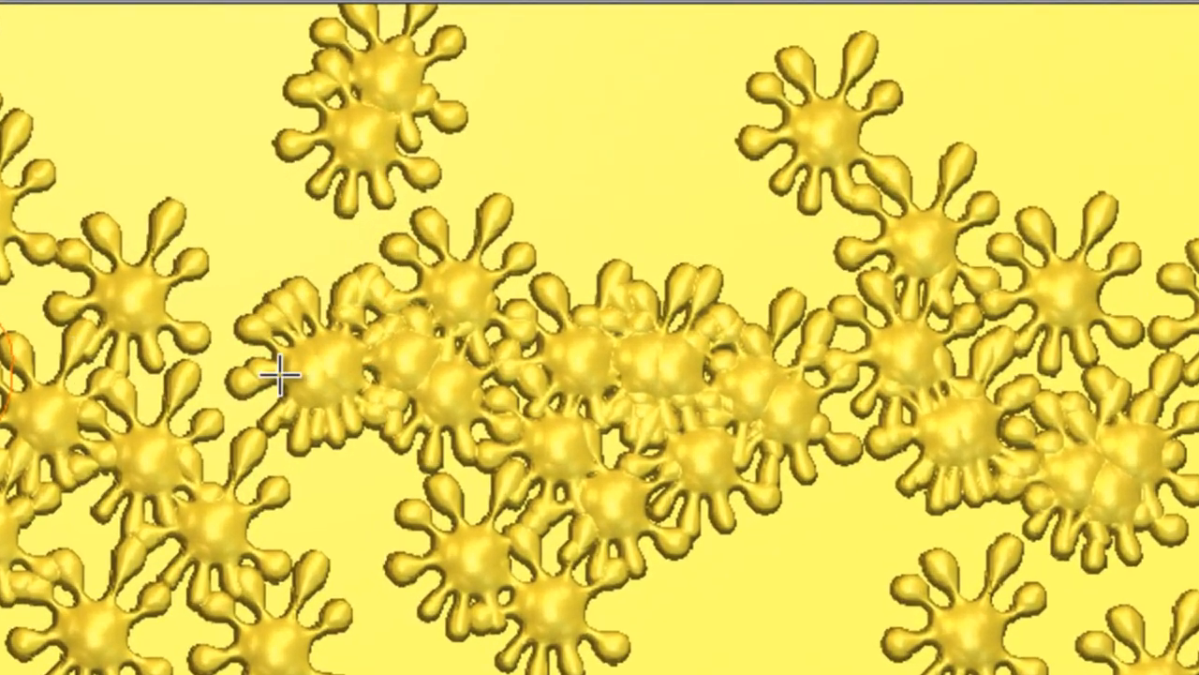
scroll(417, 330, "down", 3)
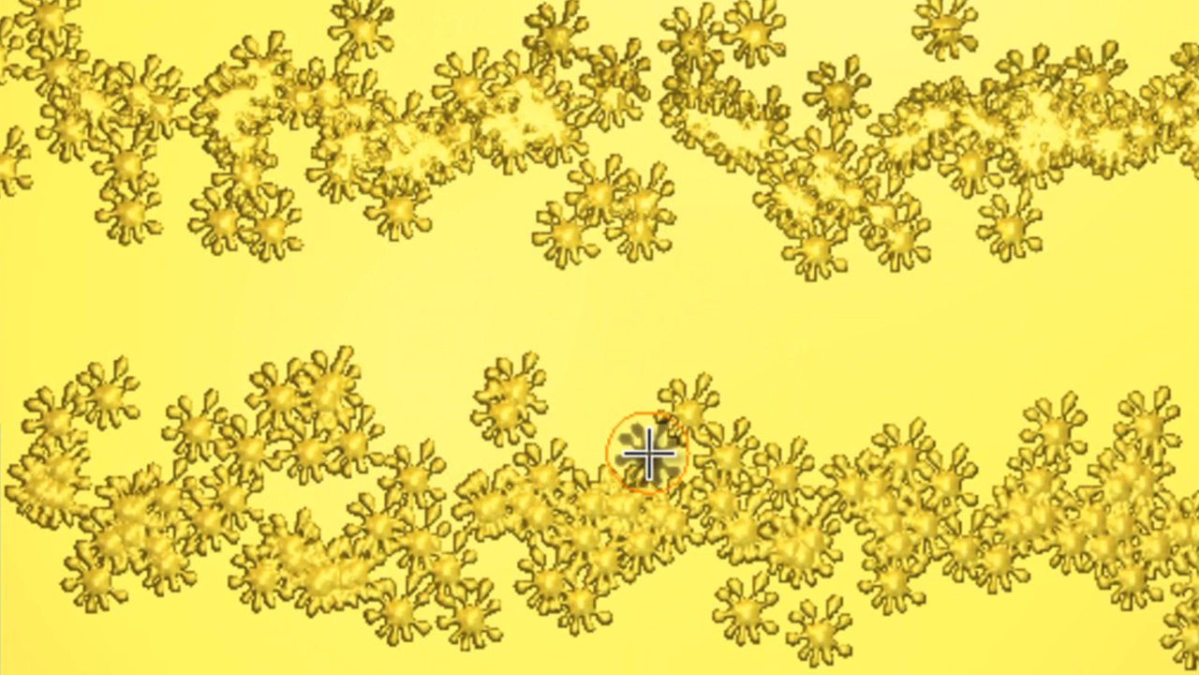
left_click(649, 456)
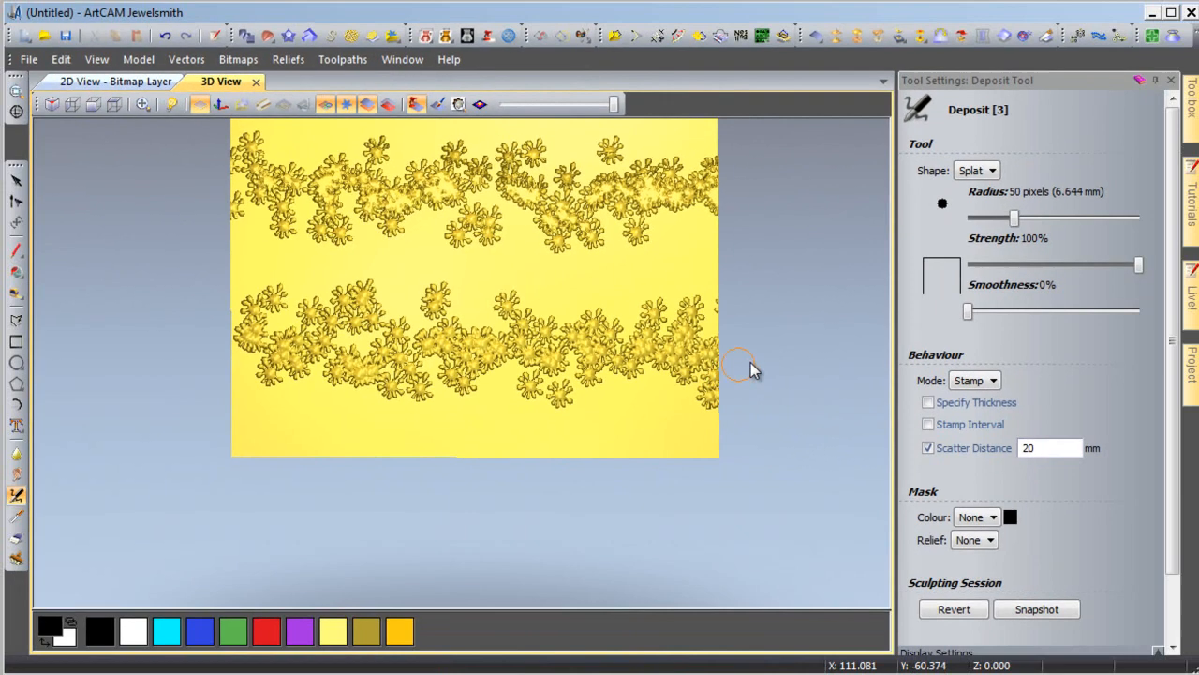
middle_click_drag(751, 362, 756, 443)
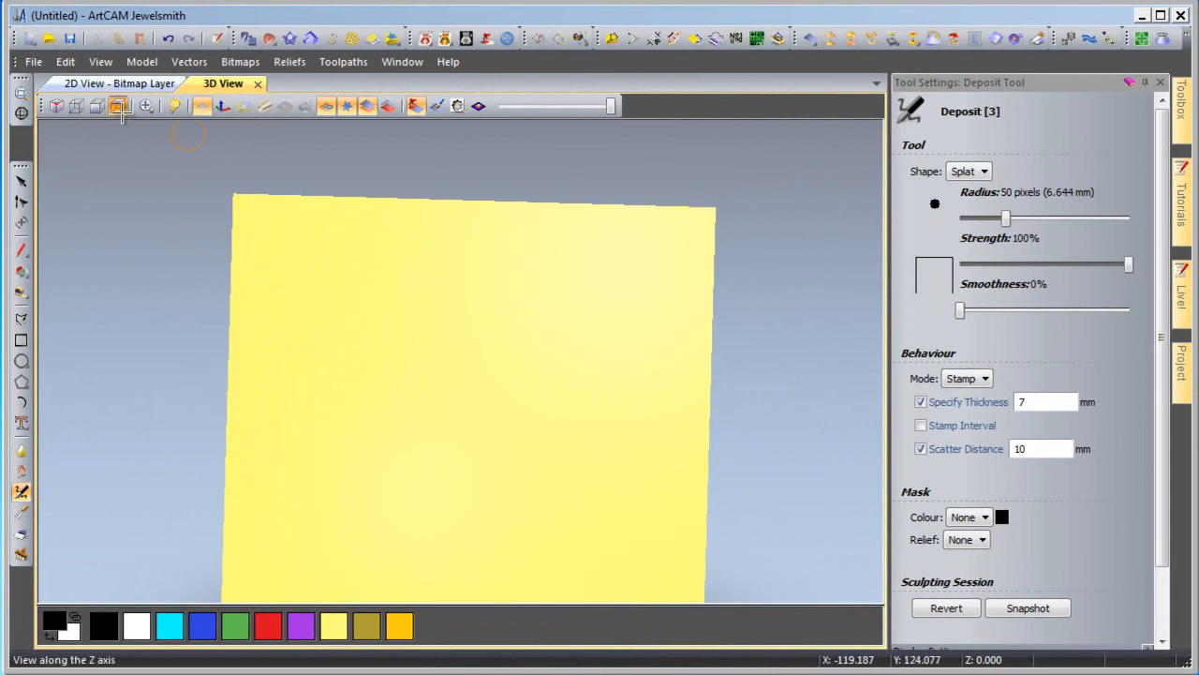
Set the specified thickness to 3 mm and deposit a scattered Stamp mode stroke across the upper part of the relief.
left_click(119, 107)
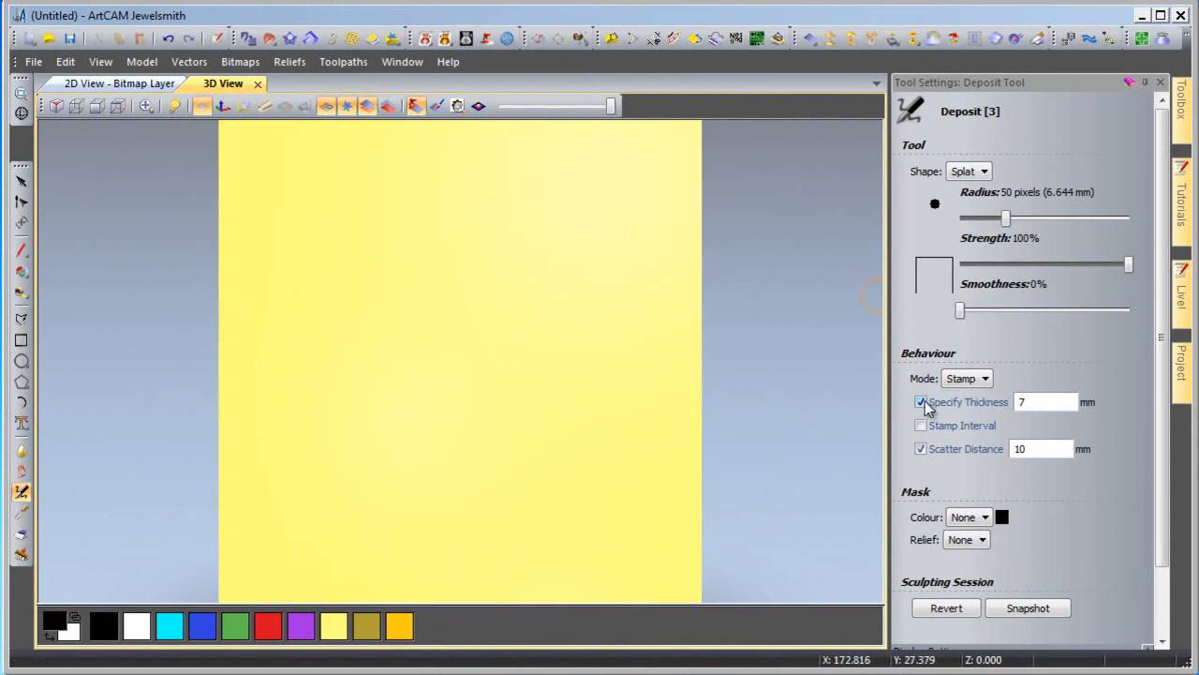
left_click_drag(1033, 402, 995, 392)
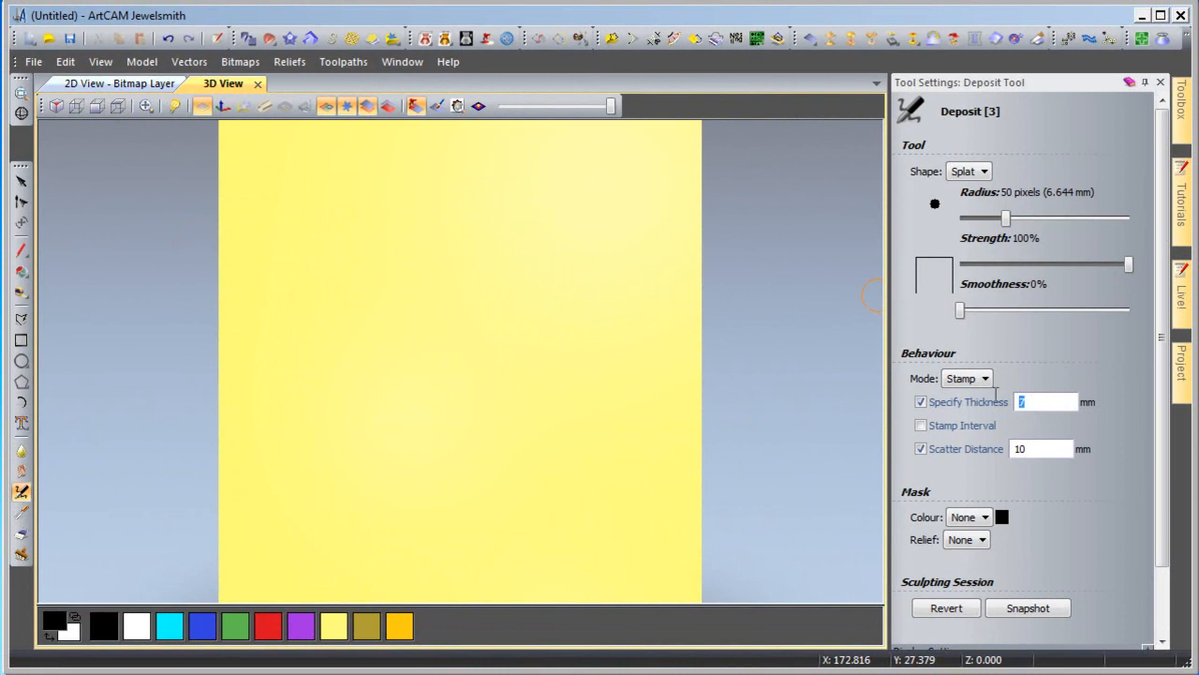
type("3")
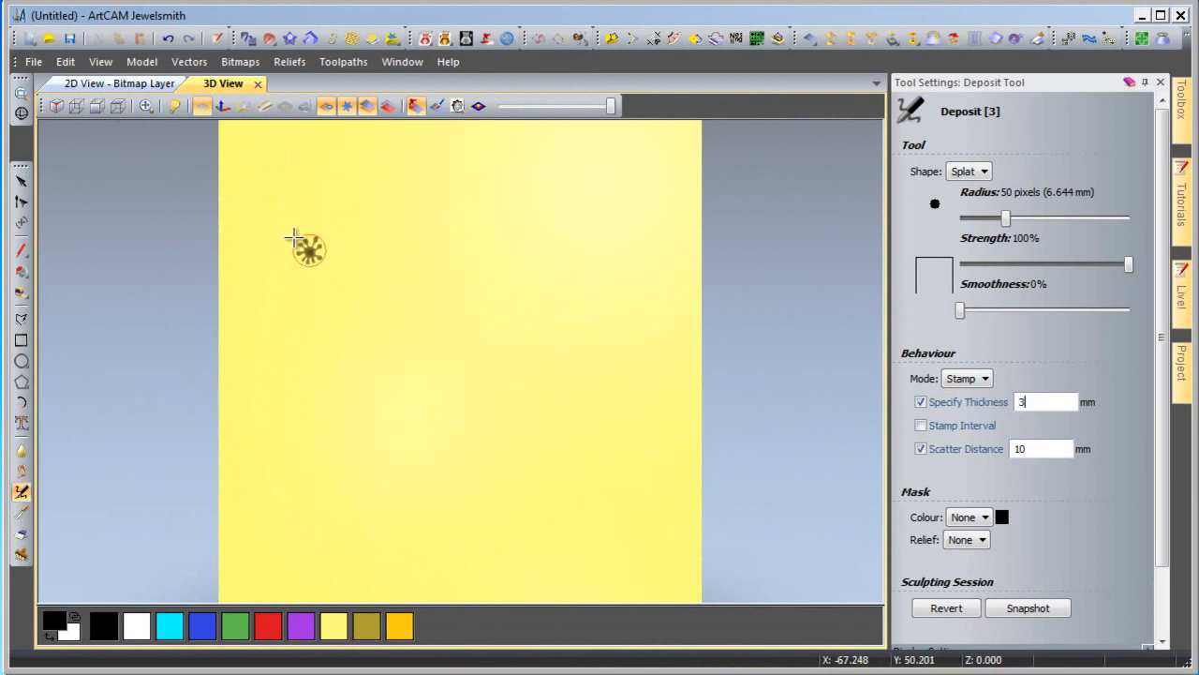
left_click_drag(312, 231, 656, 235)
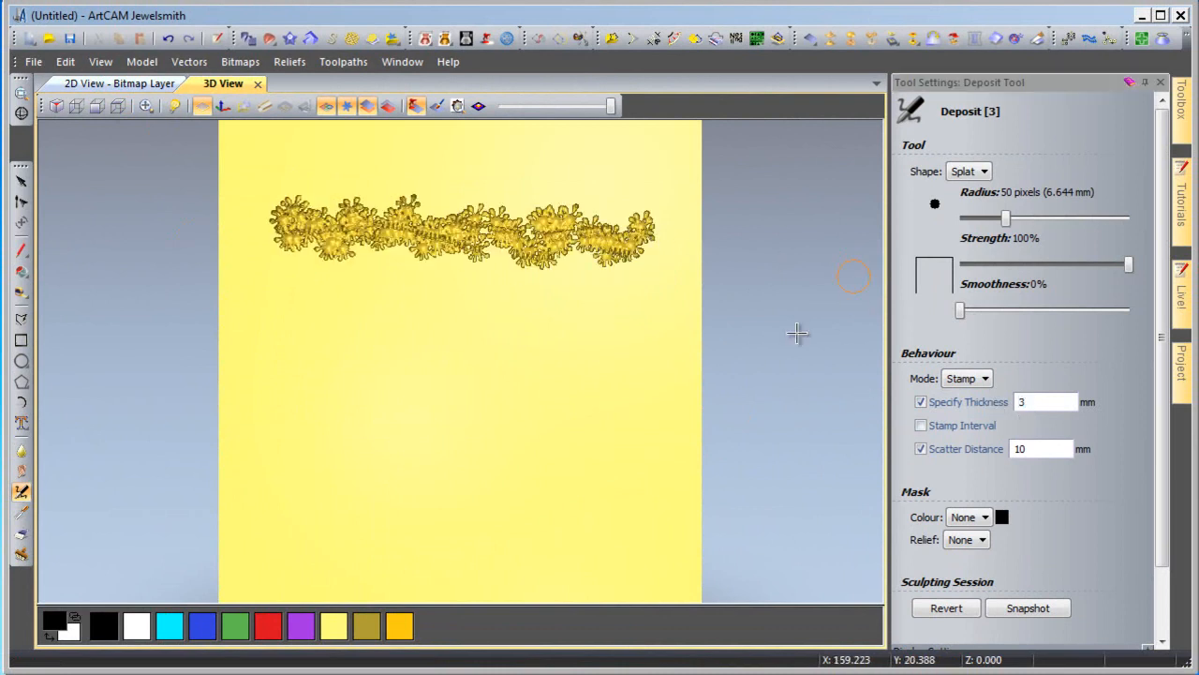
Deposit two more scattered Stamp mode strokes below the first, one with a specified thickness of 7 mm and one with 15 mm.
left_click_drag(1045, 402, 971, 397)
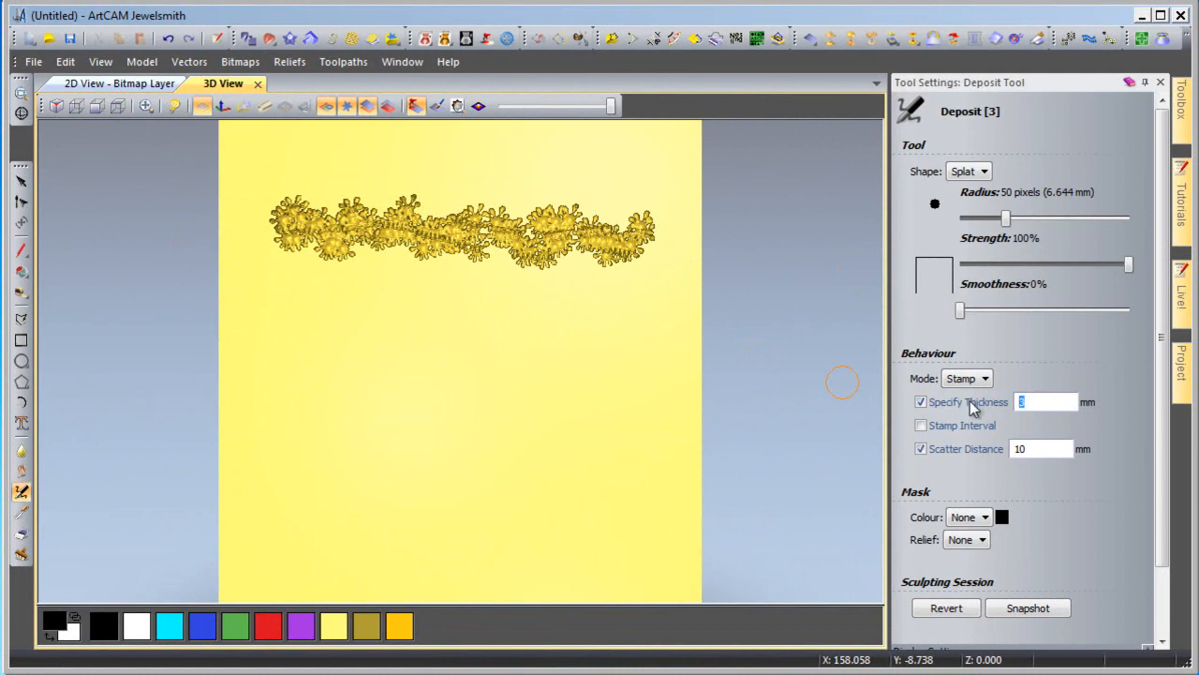
mouse_move(267, 332)
left_mouse_down()
mouse_move(560, 356)
mouse_move(870, 335)
left_mouse_up()
double_click(1022, 401)
type(".7")
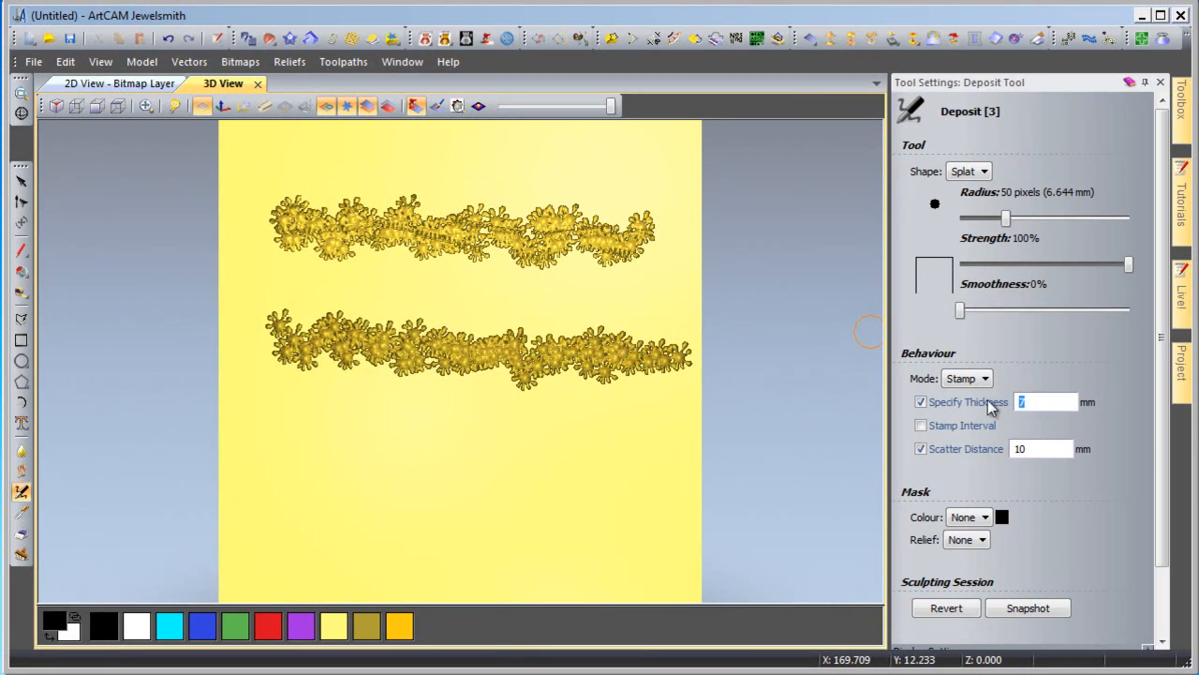
type("5")
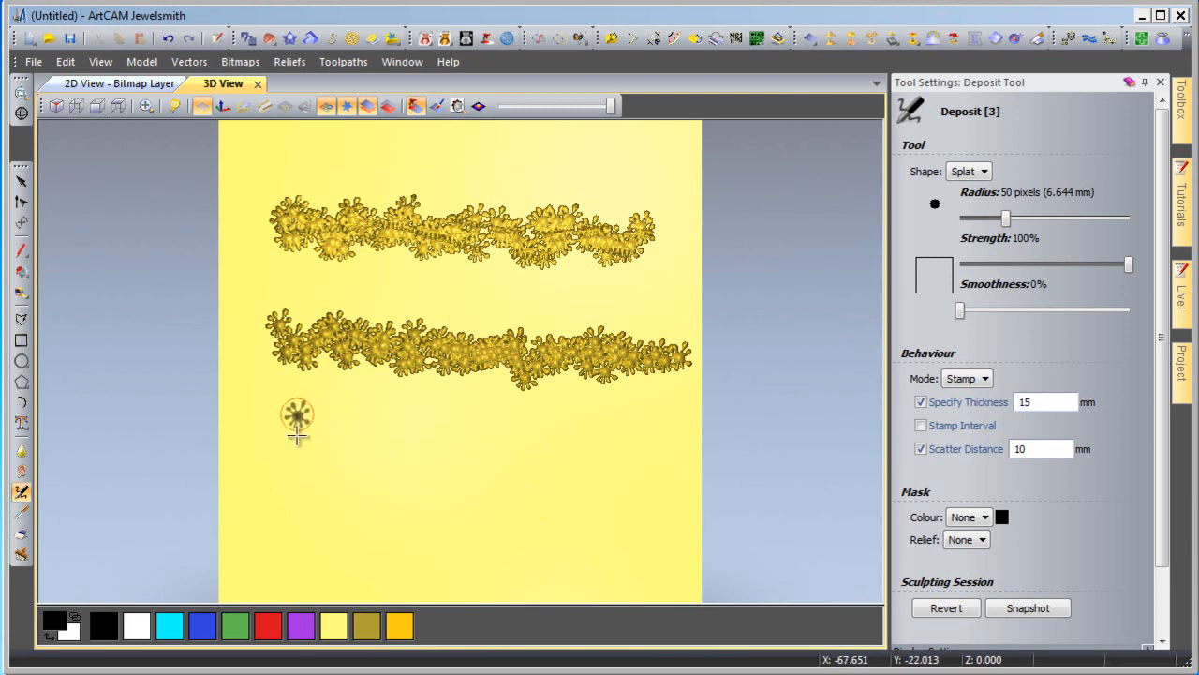
left_click_drag(302, 449, 713, 514)
Compare the heights of the three Stamp mode strokes from an angle and undo all of them.
mouse_move(482, 535)
middle_mouse_down()
mouse_move(443, 370)
mouse_move(384, 380)
middle_mouse_up()
scroll(422, 366, "up", 5)
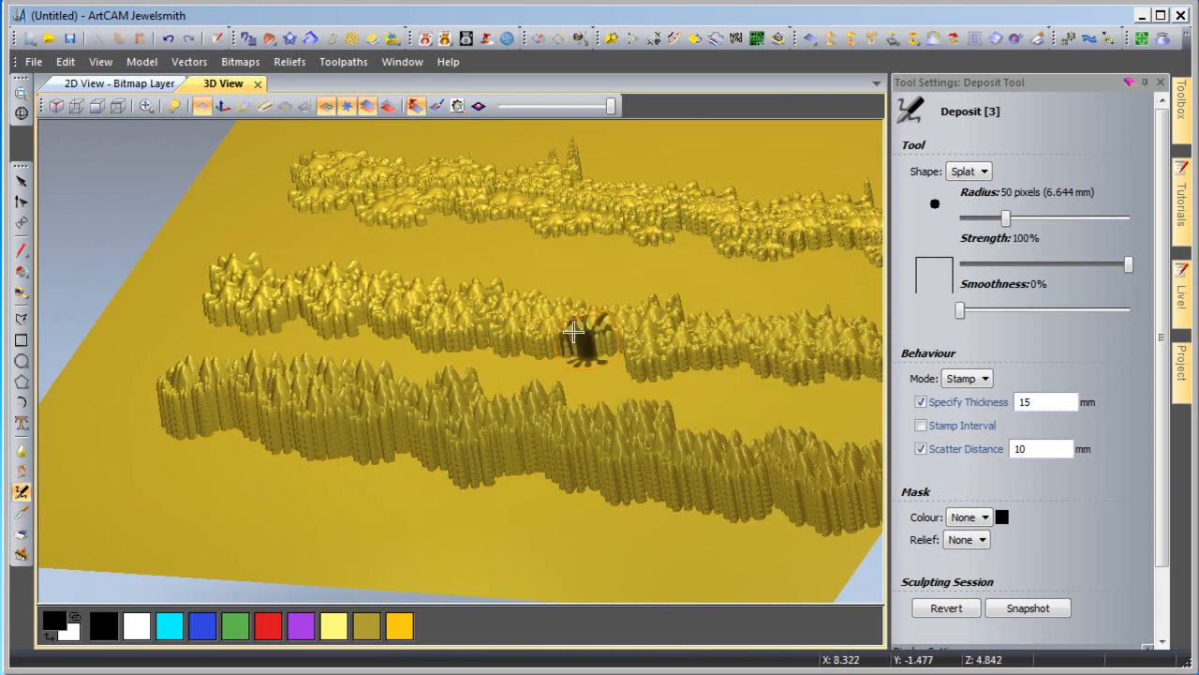
mouse_move(535, 345)
middle_mouse_down()
mouse_move(522, 381)
mouse_move(269, 384)
mouse_move(522, 402)
mouse_move(610, 356)
mouse_move(590, 421)
mouse_move(619, 429)
middle_mouse_up()
scroll(619, 428, "down", 2)
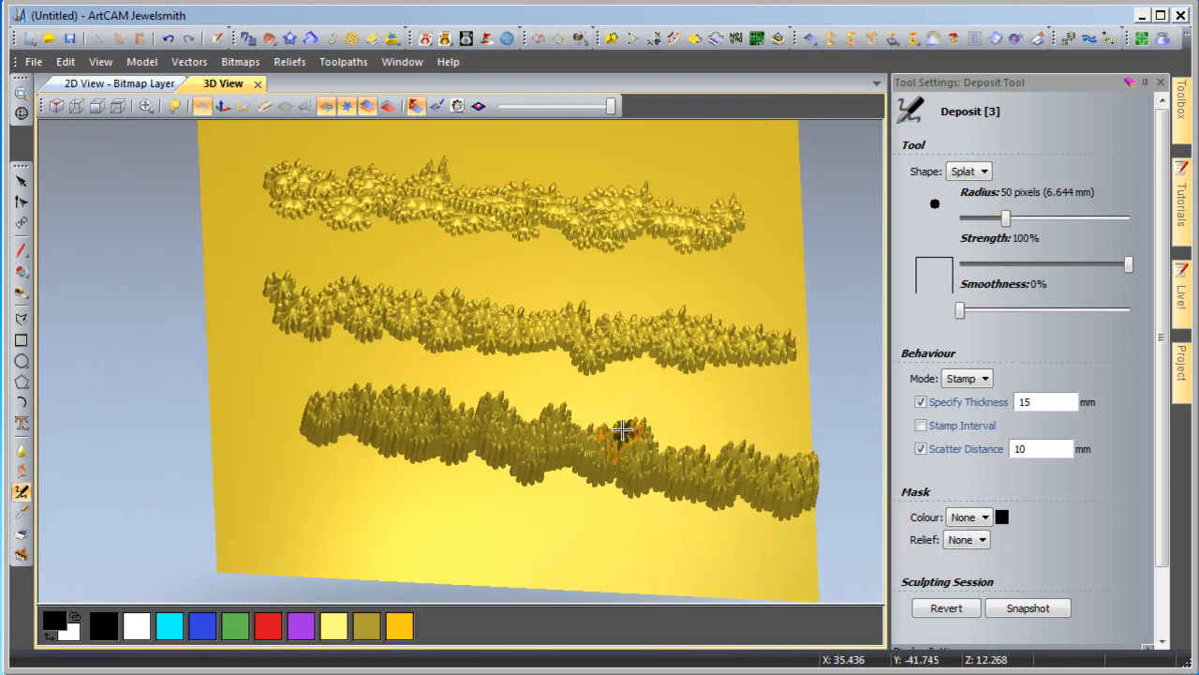
key("ctrl+z")
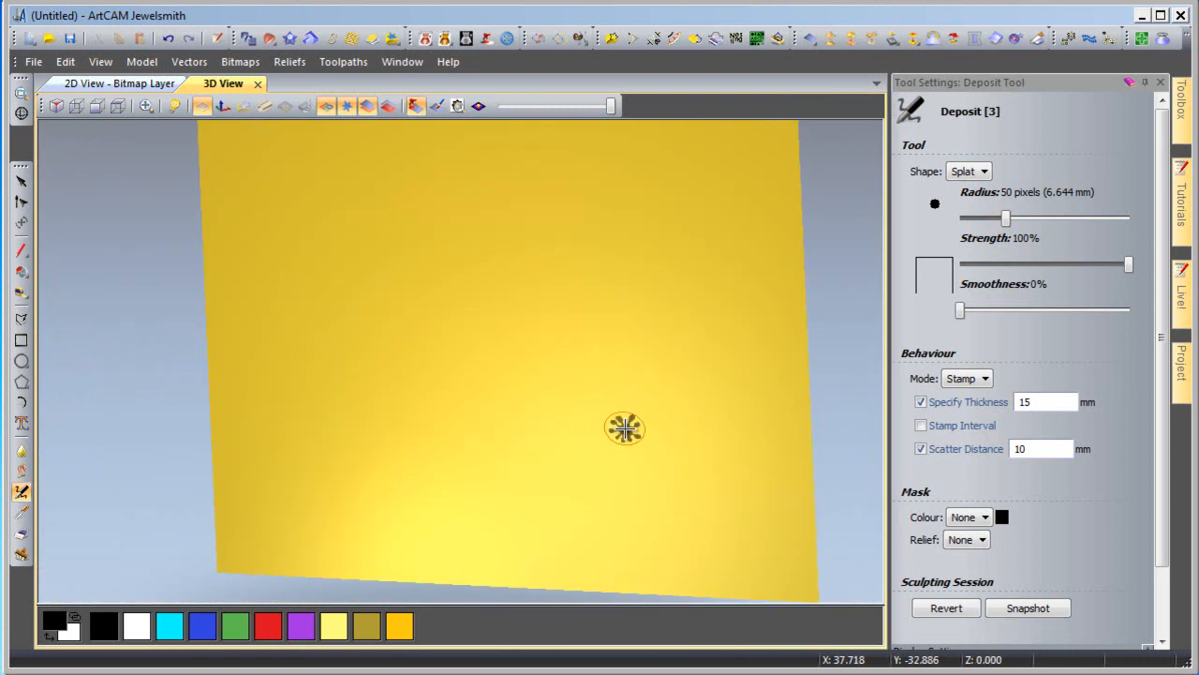
Switch to Limit mode and deposit a scattered splat stroke 15 mm thick across the upper part of the relief.
left_click(986, 380)
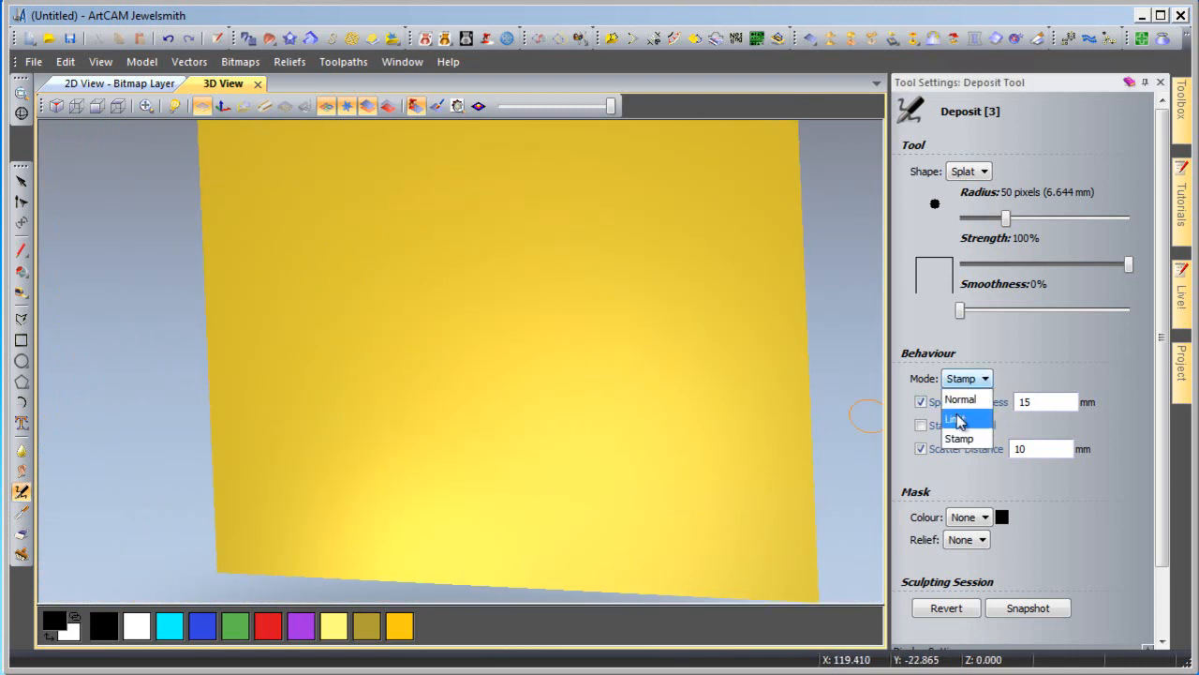
left_click(958, 419)
left_click_drag(384, 204, 736, 230)
Set the specified thickness to 7 mm and deposit a second Limit mode stroke across the middle of the relief.
left_click(1037, 401)
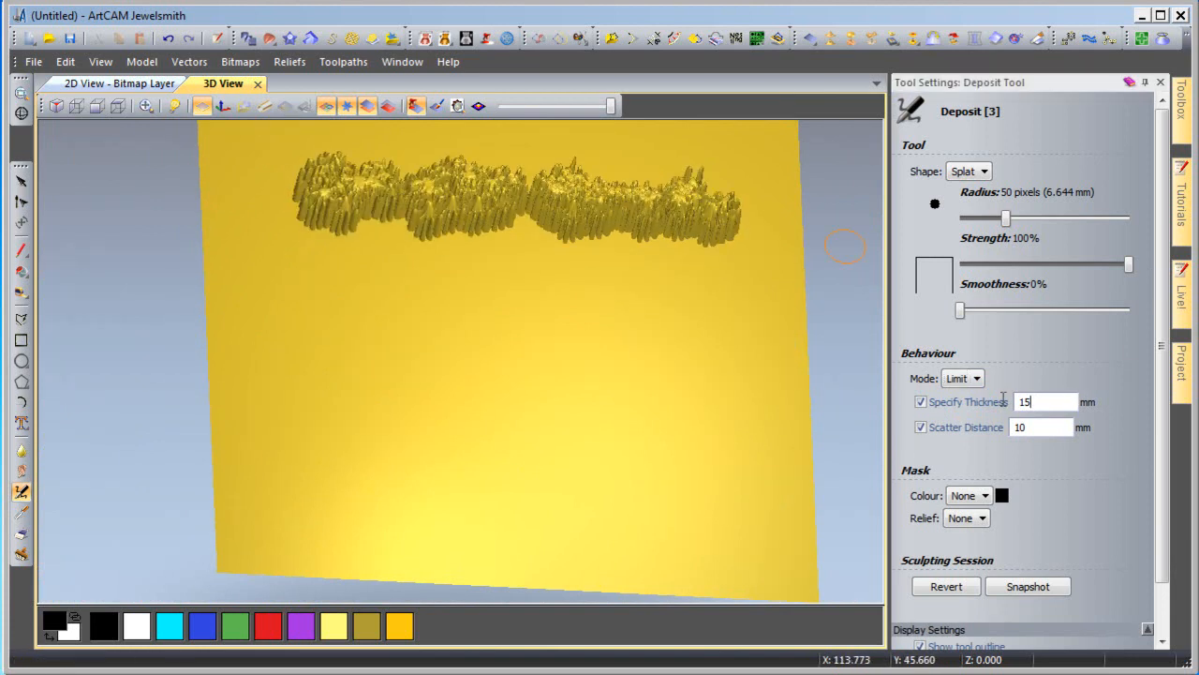
type("7")
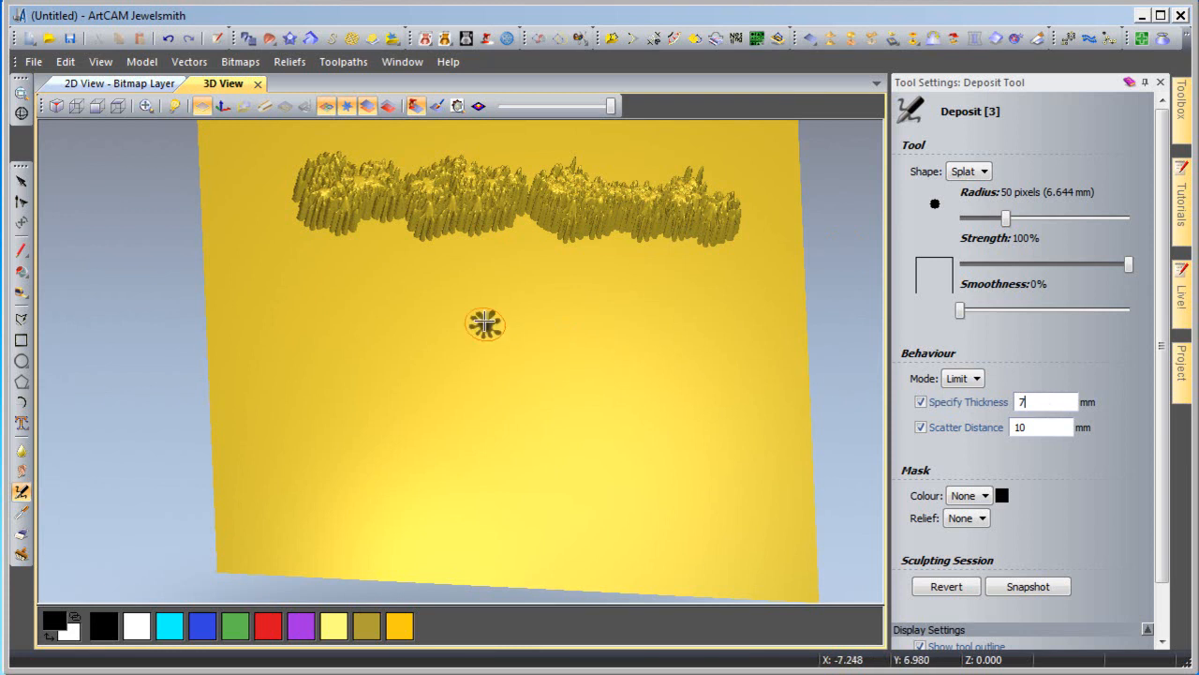
left_click_drag(354, 304, 791, 352)
Set the specified thickness to 3 mm, deposit a third Limit mode stroke below the others, and inspect the strokes up close.
left_click(1042, 401)
type("3")
mouse_move(343, 415)
left_mouse_down()
mouse_move(796, 453)
mouse_move(552, 440)
left_mouse_up()
mouse_move(634, 412)
middle_mouse_down()
mouse_move(558, 451)
mouse_move(601, 428)
middle_mouse_up()
scroll(561, 454, "up", 5)
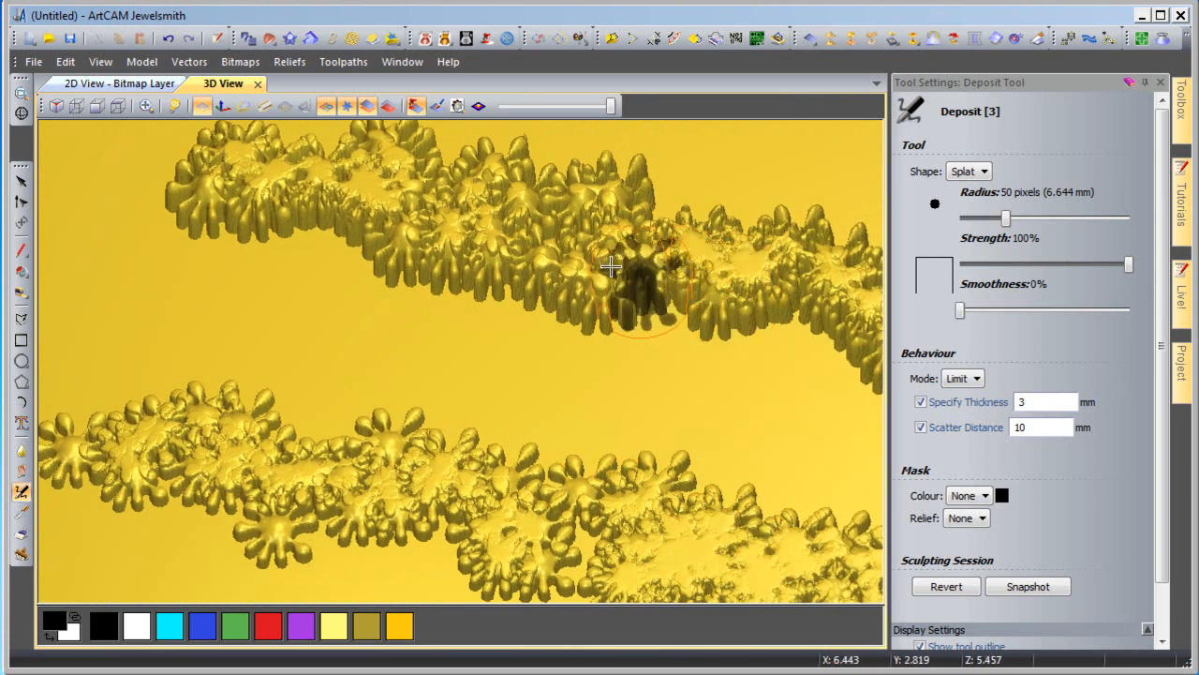
Compare the heights of the three Limit mode strokes up close and from above, and clear all of them from the relief.
scroll(493, 304, "down", 3)
middle_click_drag(575, 308, 473, 399)
scroll(263, 175, "up", 5)
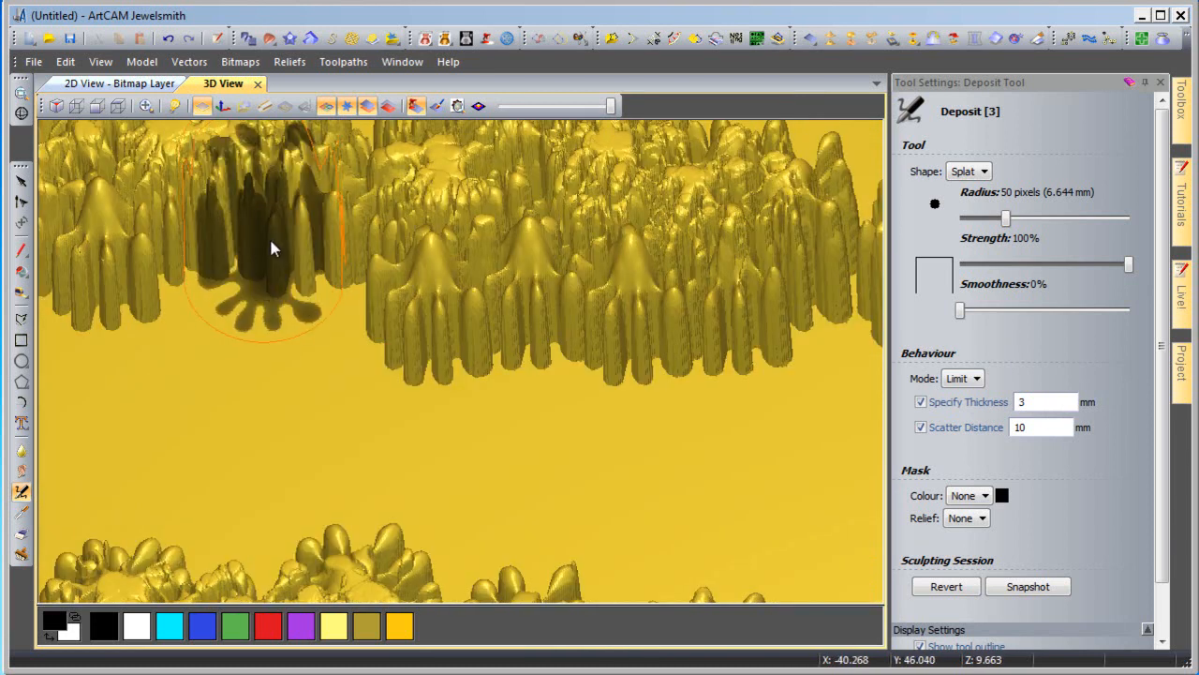
scroll(403, 417, "down", 5)
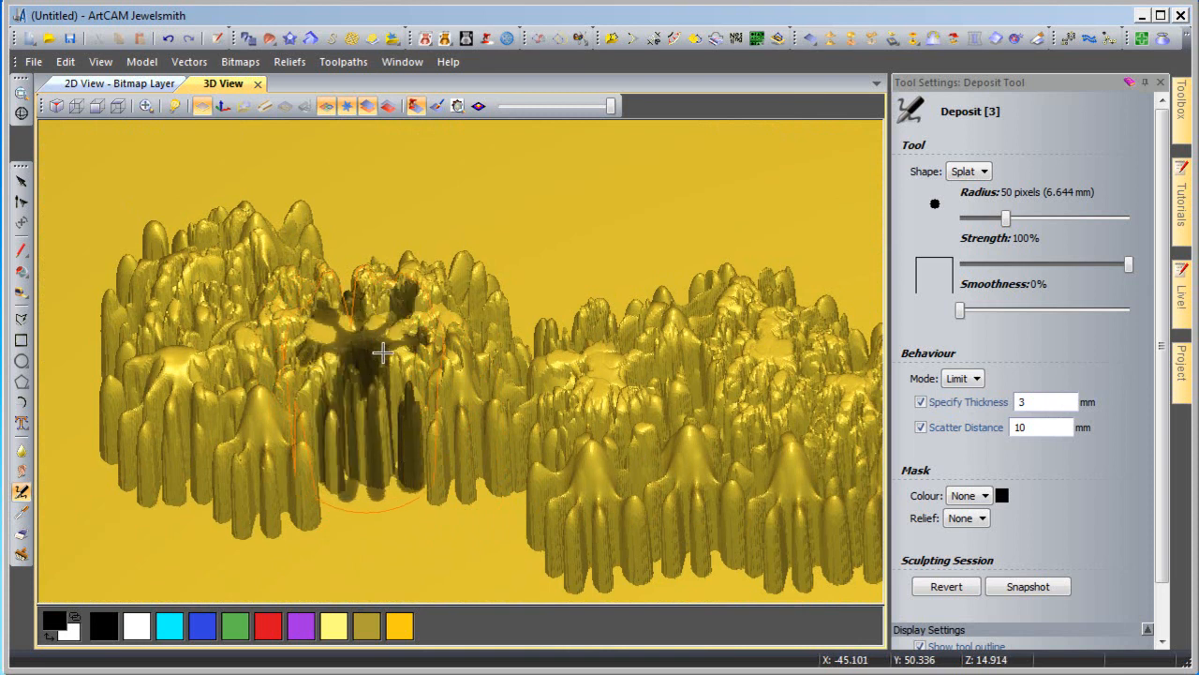
scroll(551, 403, "down", 5)
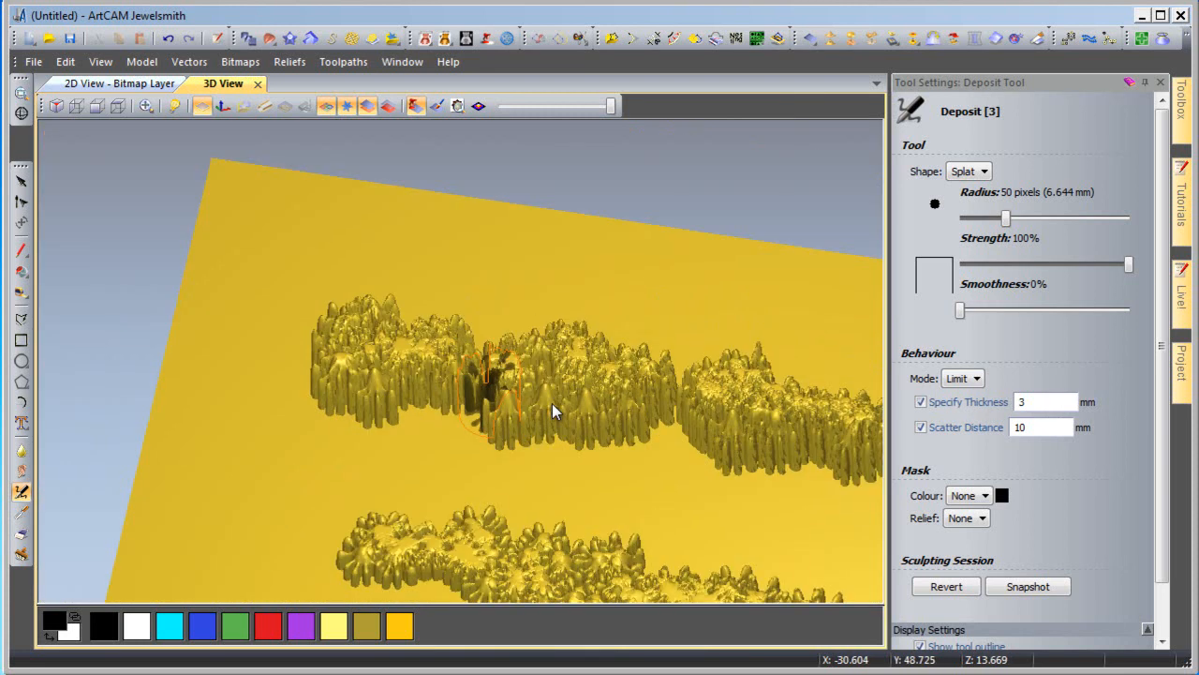
scroll(551, 403, "down", 1)
middle_click_drag(700, 428, 659, 313)
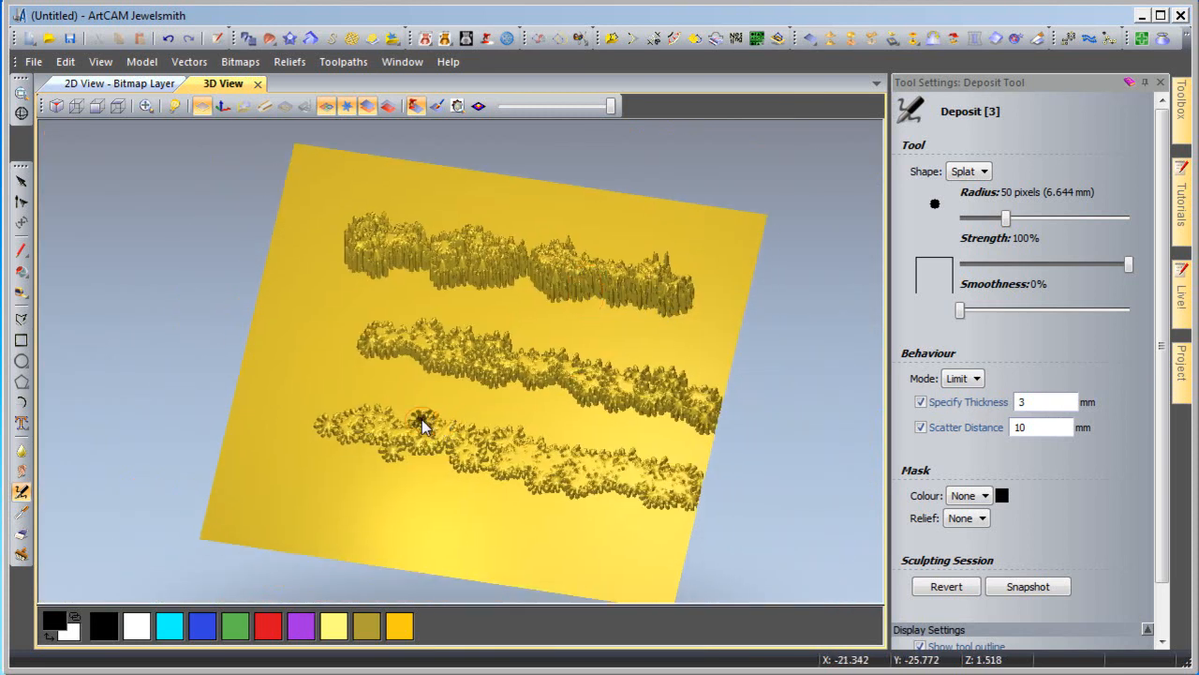
middle_click_drag(433, 424, 457, 448)
key("Delete")
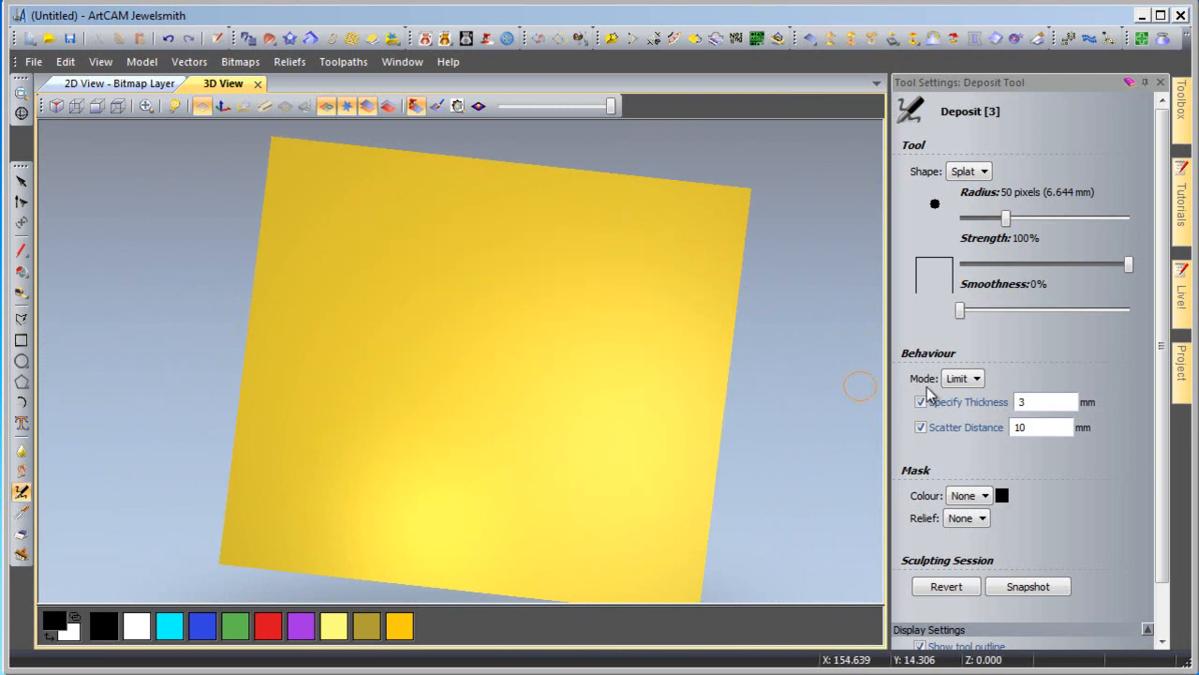
Switch to Stamp mode with a 20 mm stamp interval, and turn off the specified thickness and scatter distance.
left_click(962, 378)
left_click(969, 438)
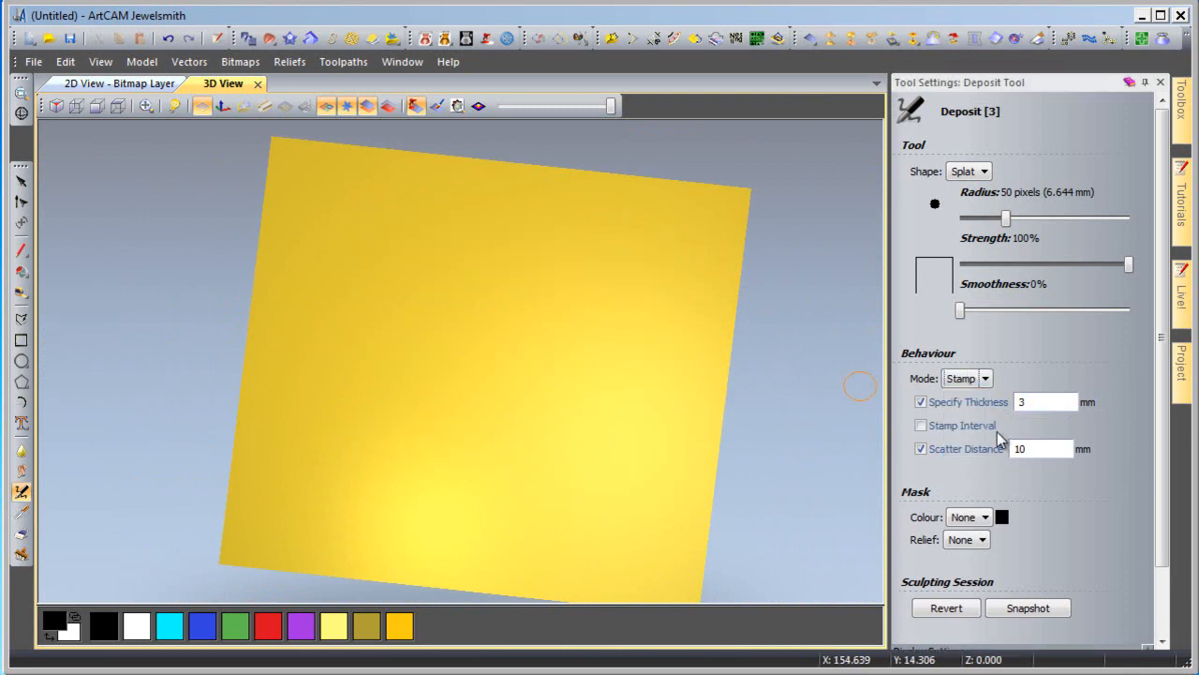
left_click(921, 402)
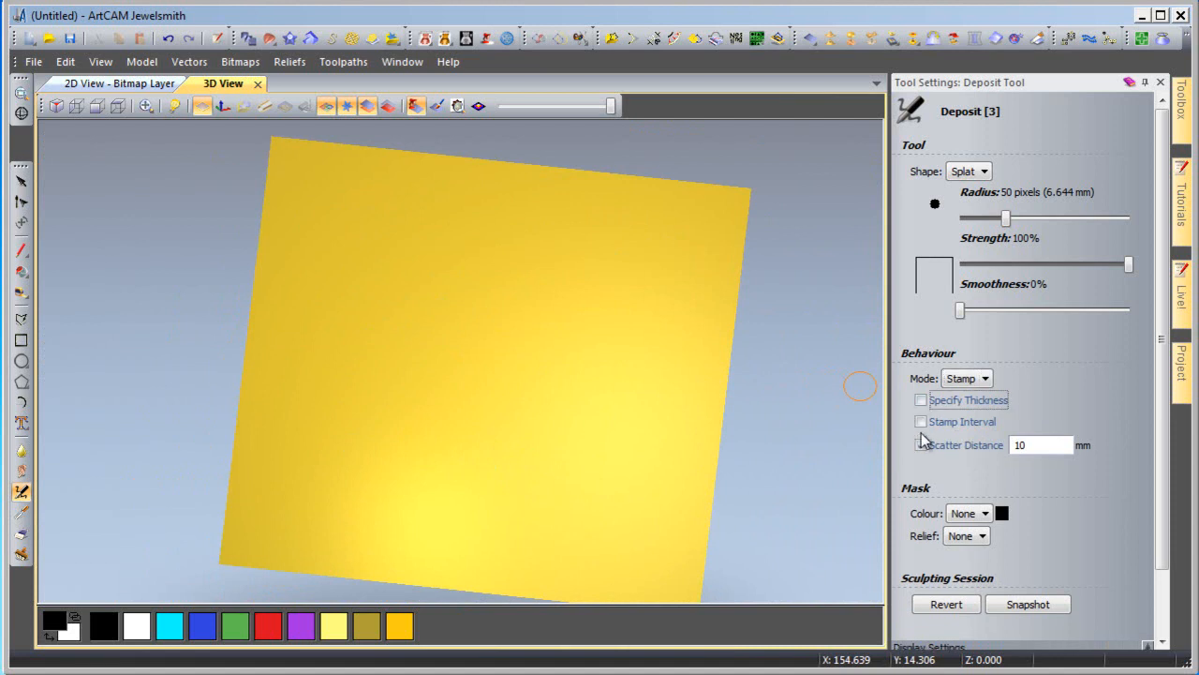
left_click(922, 422)
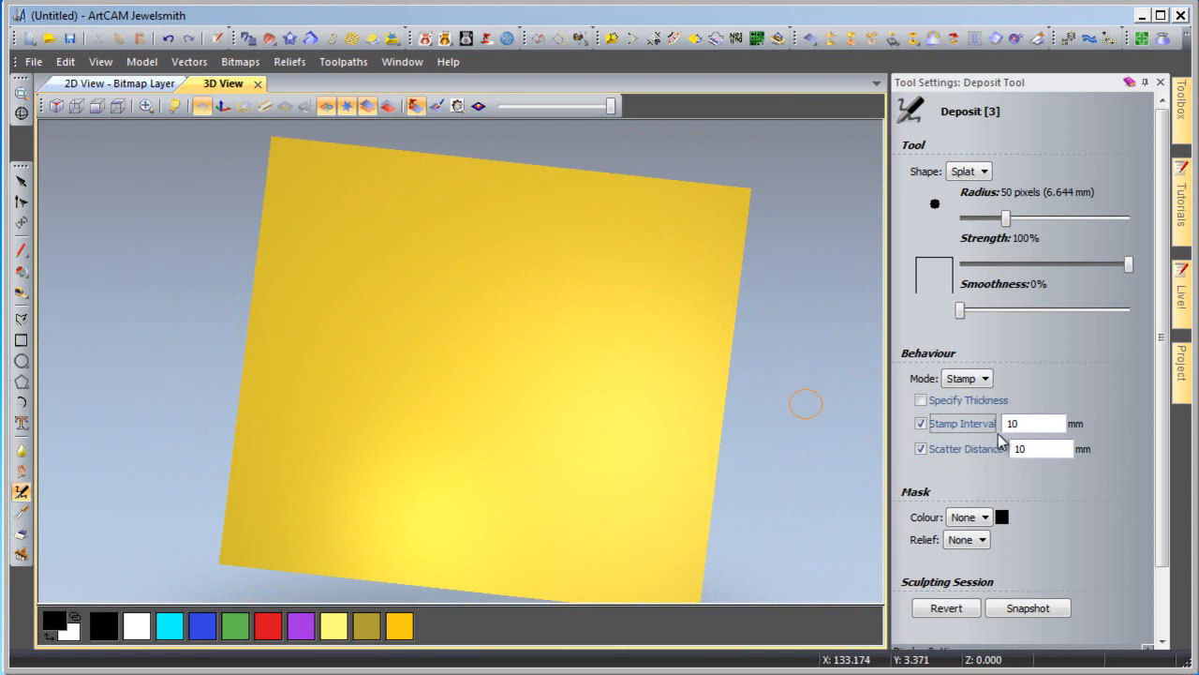
type("20")
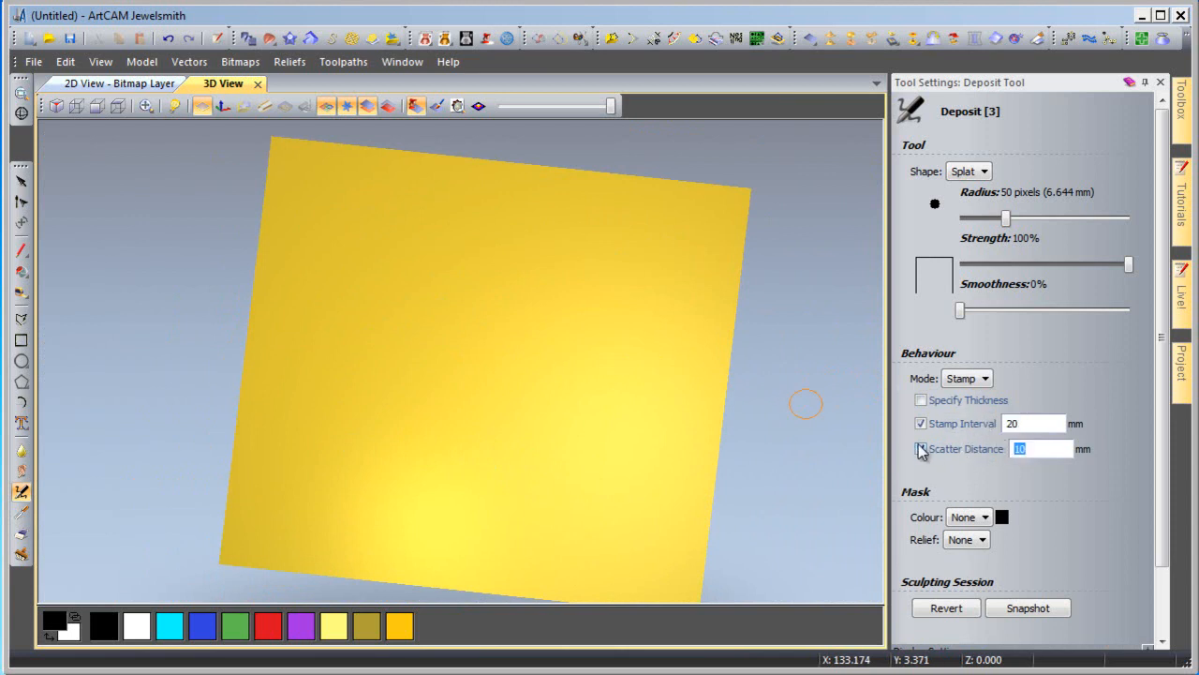
left_click(921, 449)
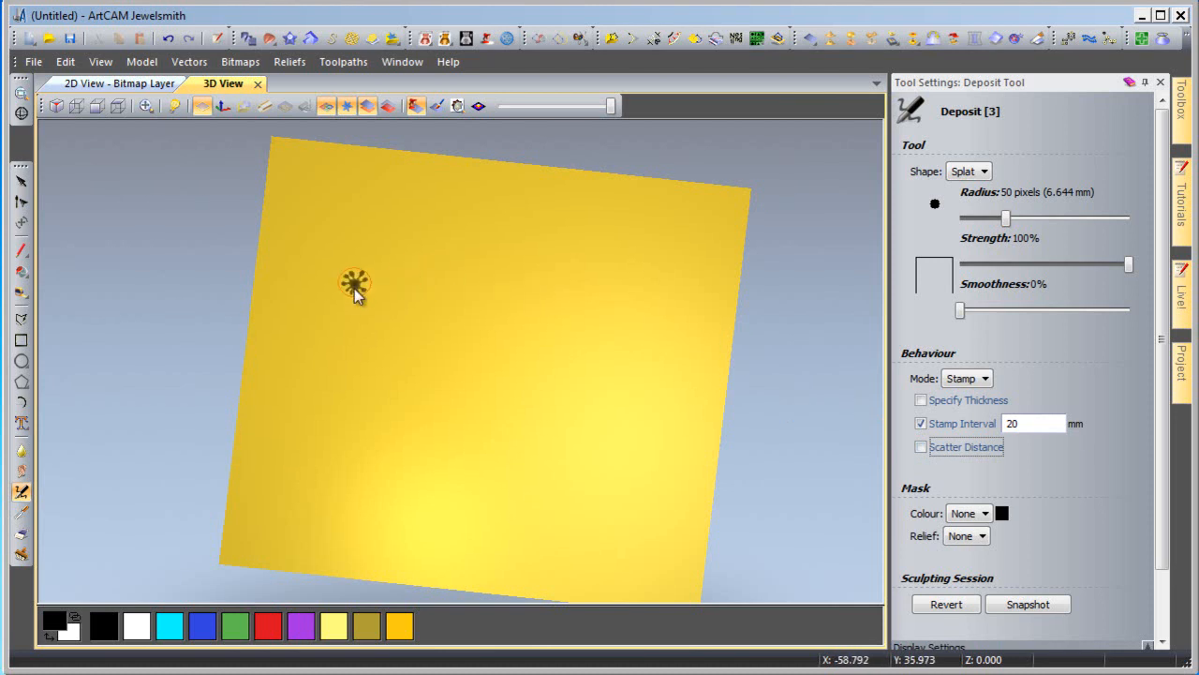
Stamp evenly spaced splats in rows back and forth across the relief at the 20 mm interval.
left_click(356, 306)
left_click_drag(345, 235, 690, 291)
mouse_move(690, 359)
left_mouse_down()
mouse_move(369, 290)
mouse_move(313, 304)
left_mouse_up()
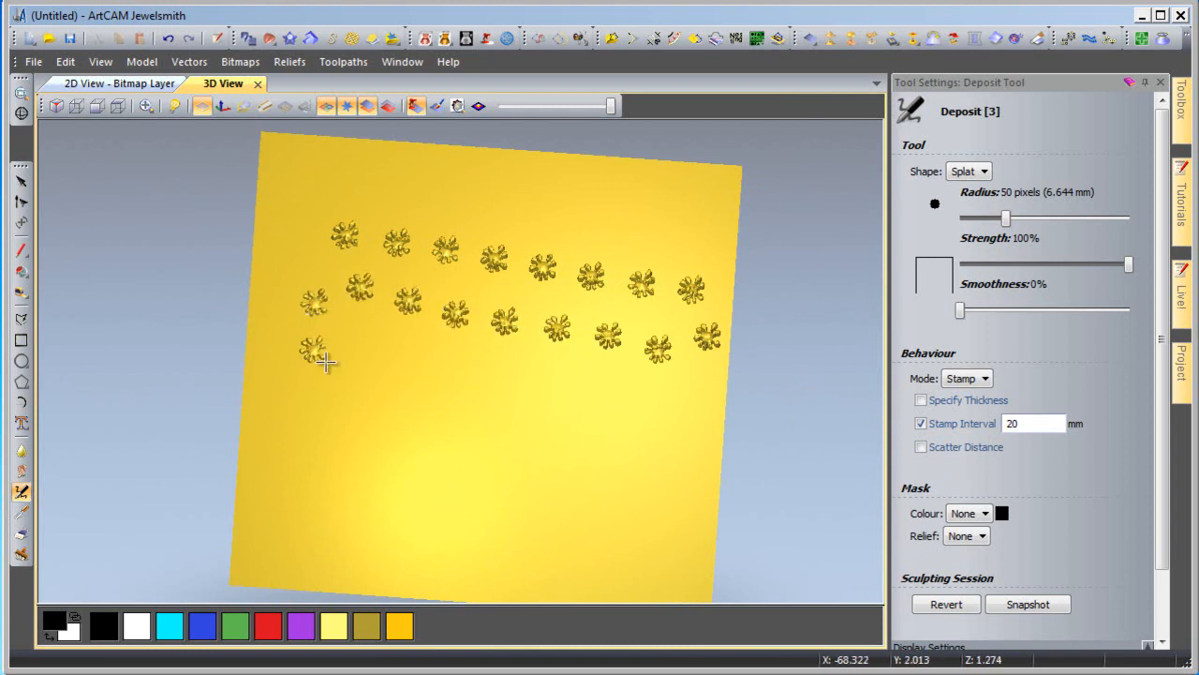
mouse_move(386, 387)
left_mouse_down()
mouse_move(552, 402)
mouse_move(681, 433)
mouse_move(502, 453)
left_mouse_up()
Set the stamp interval to 10 mm and stamp a winding splat stroke around the lower part and edges of the relief.
double_click(1024, 422)
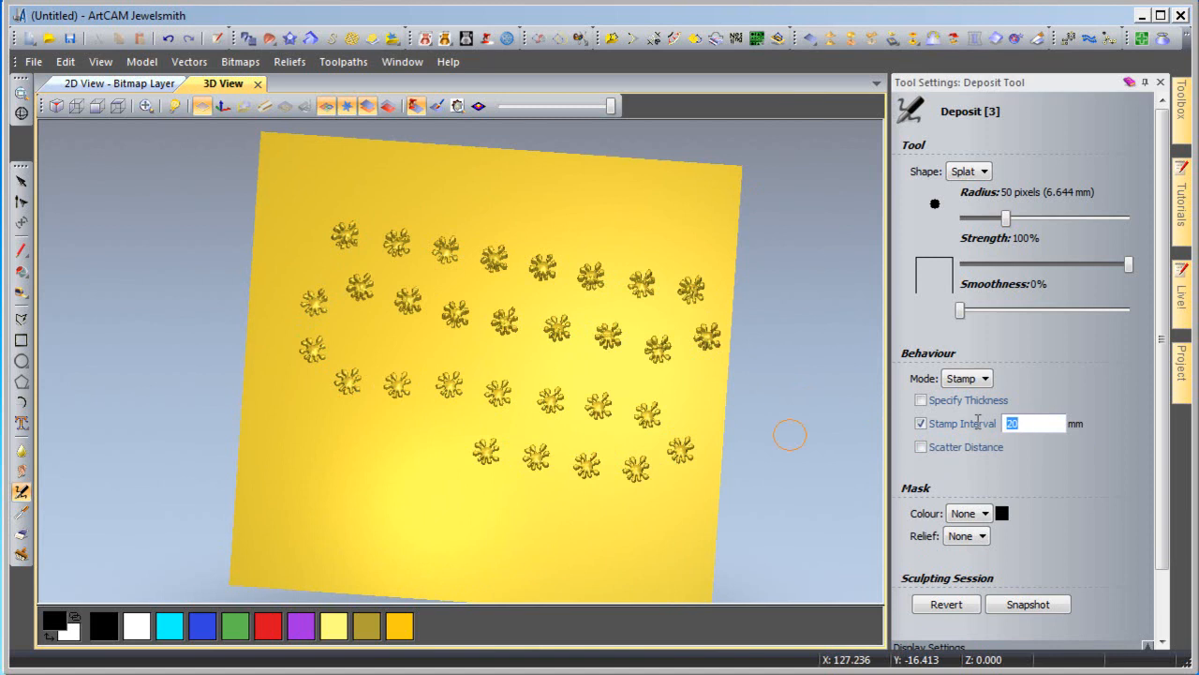
type("10")
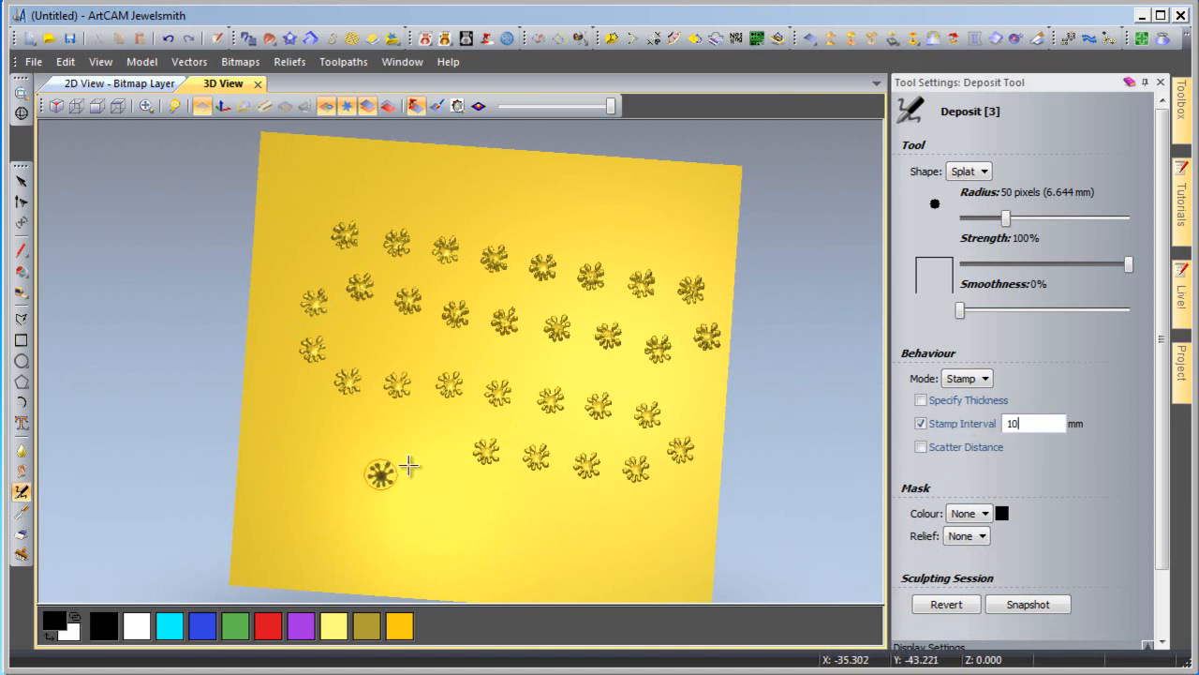
left_click(456, 451)
mouse_move(423, 449)
left_mouse_down()
mouse_move(343, 453)
mouse_move(306, 490)
mouse_move(479, 484)
mouse_move(643, 530)
mouse_move(603, 549)
mouse_move(468, 514)
mouse_move(293, 543)
mouse_move(247, 464)
mouse_move(321, 156)
mouse_move(380, 176)
mouse_move(641, 200)
left_mouse_up()
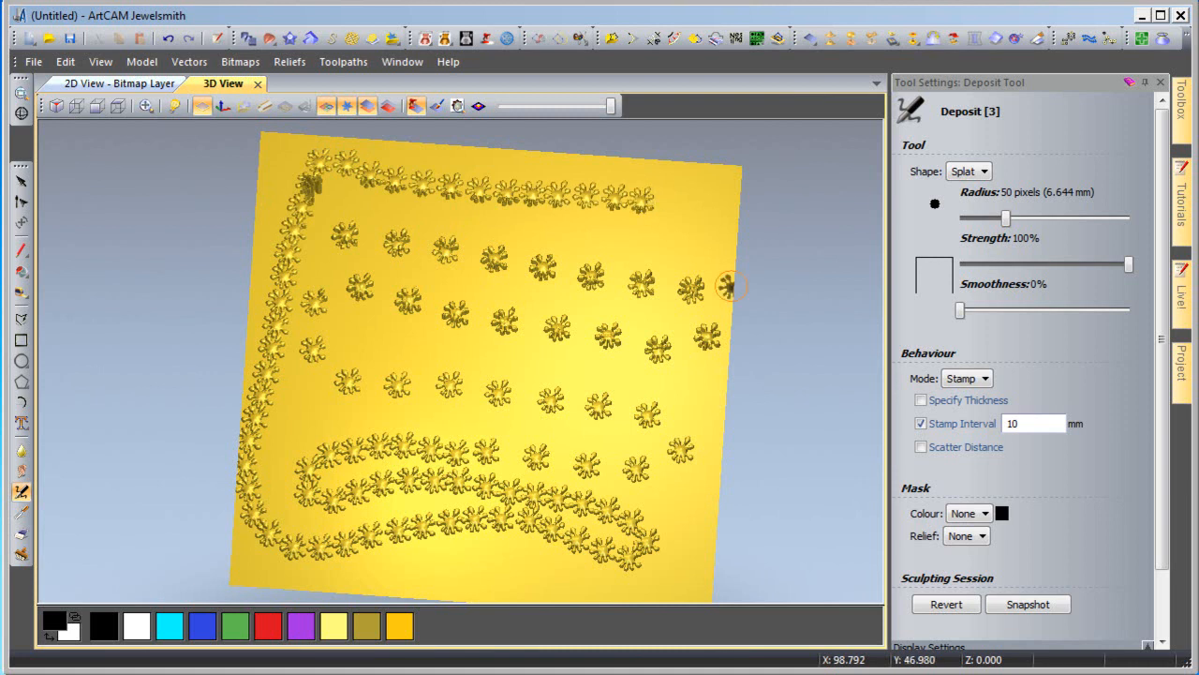
Clear the stamped splats, enable the 10 mm scatter distance and stamp a winding scattered stroke across the relief.
left_click(946, 604)
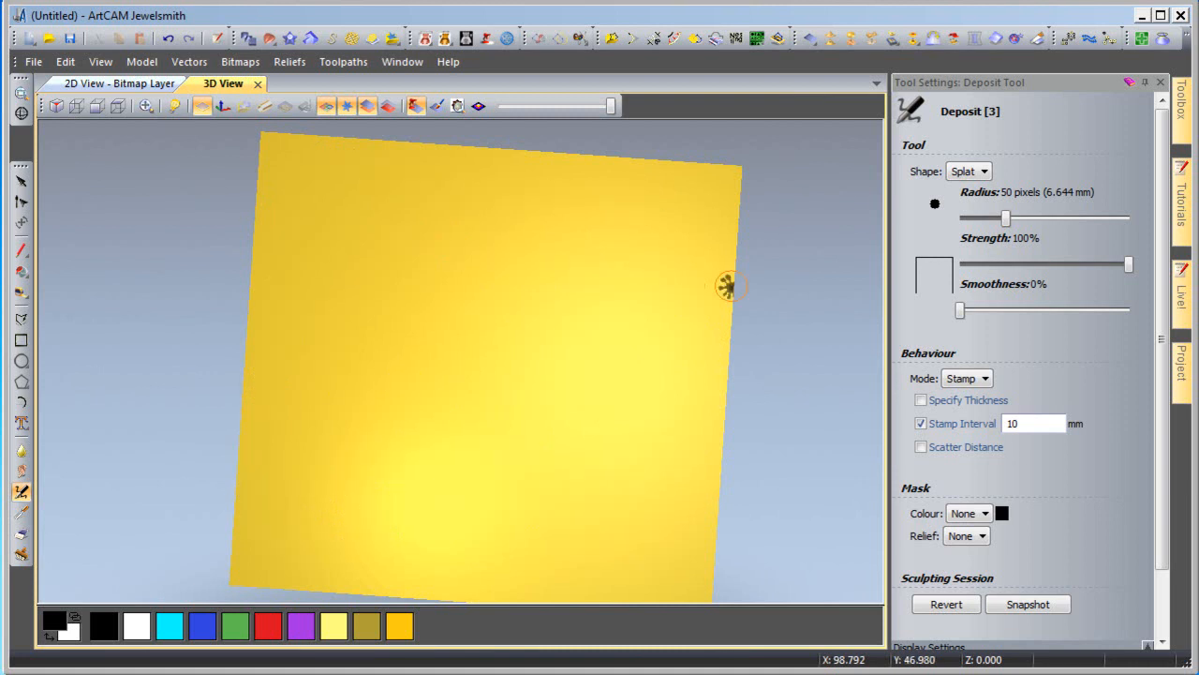
left_click(921, 448)
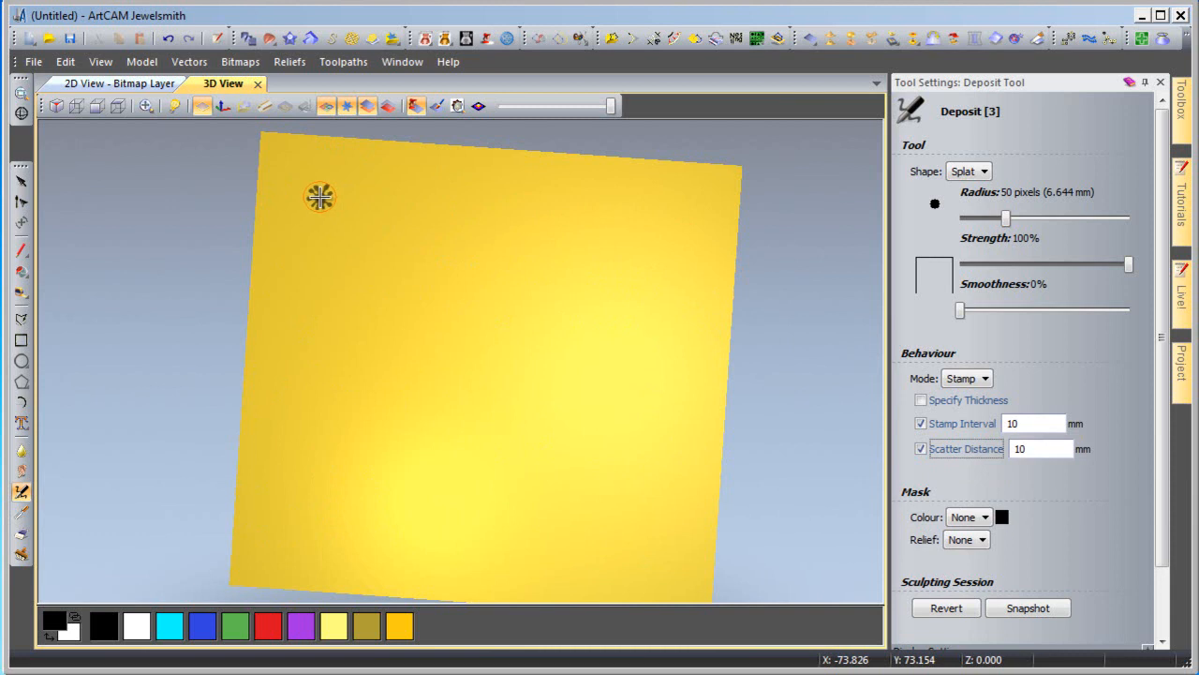
mouse_move(319, 196)
left_mouse_down()
mouse_move(621, 261)
mouse_move(694, 288)
mouse_move(710, 330)
mouse_move(578, 315)
mouse_move(310, 340)
mouse_move(280, 405)
mouse_move(336, 448)
mouse_move(448, 423)
mouse_move(695, 470)
left_mouse_up()
Set the scatter distance to 3 mm and stamp two more rows of splats along the lower part of the relief.
left_click_drag(1042, 449, 972, 443)
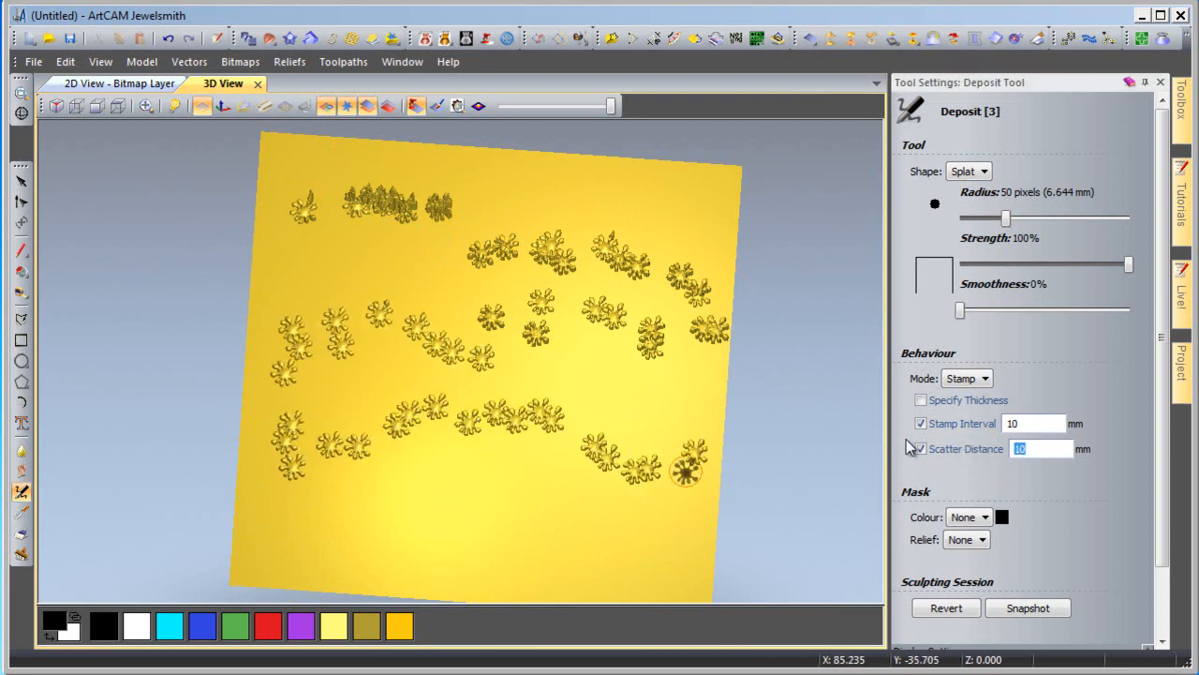
type("3")
mouse_move(684, 534)
left_mouse_down()
mouse_move(428, 527)
mouse_move(277, 541)
mouse_move(562, 575)
mouse_move(761, 573)
left_mouse_up()
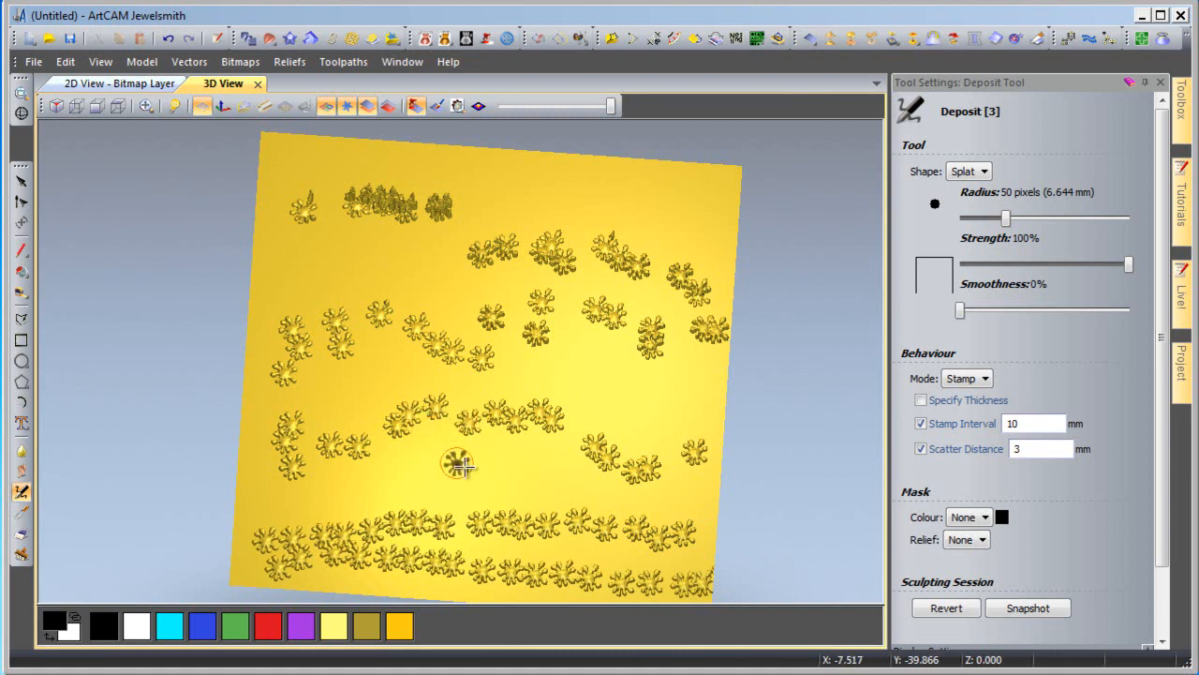
Undo all the scattered stamp strokes and turn off the scatter distance.
middle_click_drag(455, 463, 495, 460)
scroll(495, 460, "down", 2)
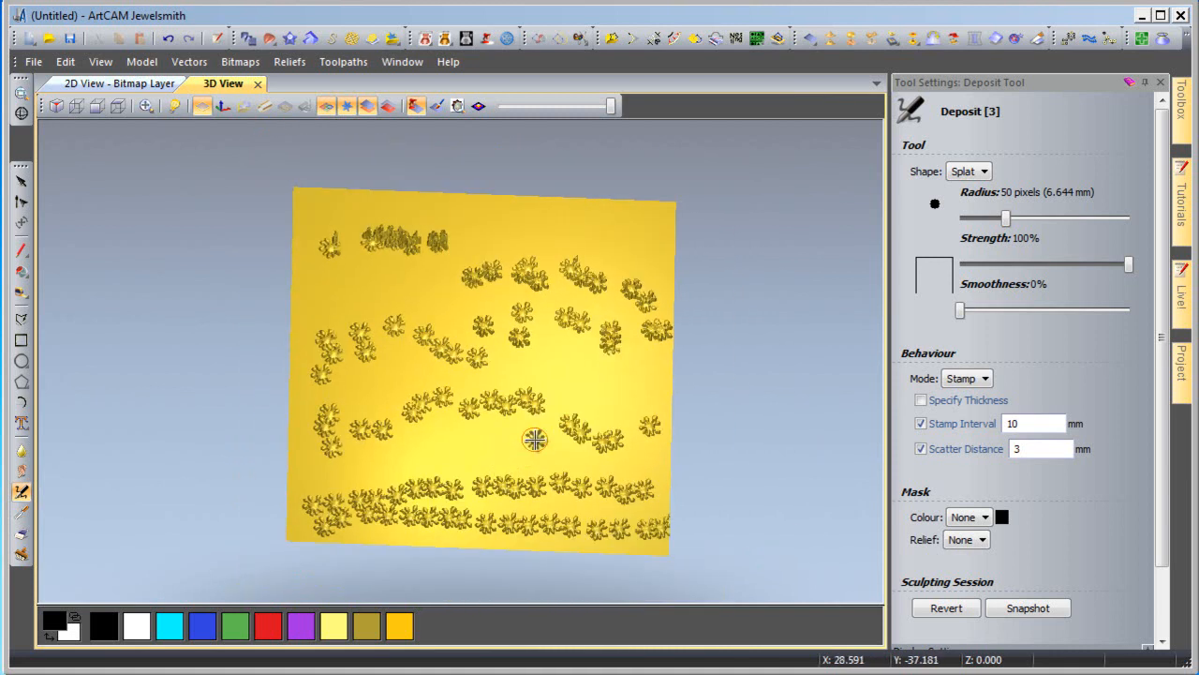
key("ctrl+z")
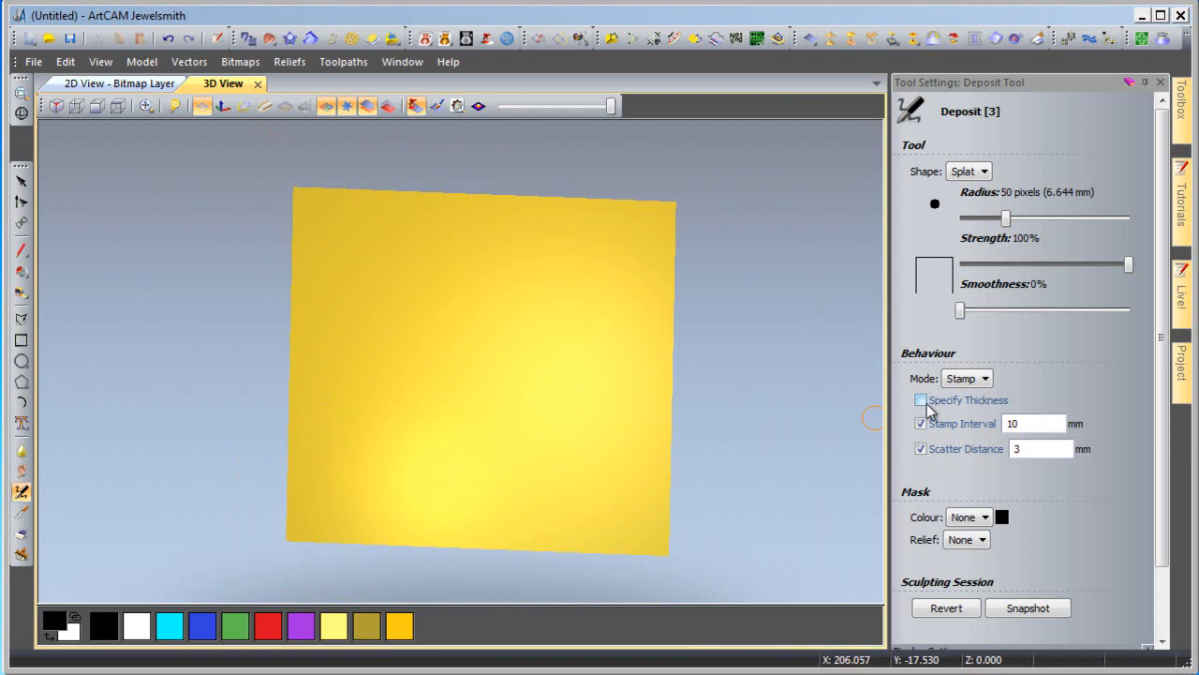
left_click(921, 448)
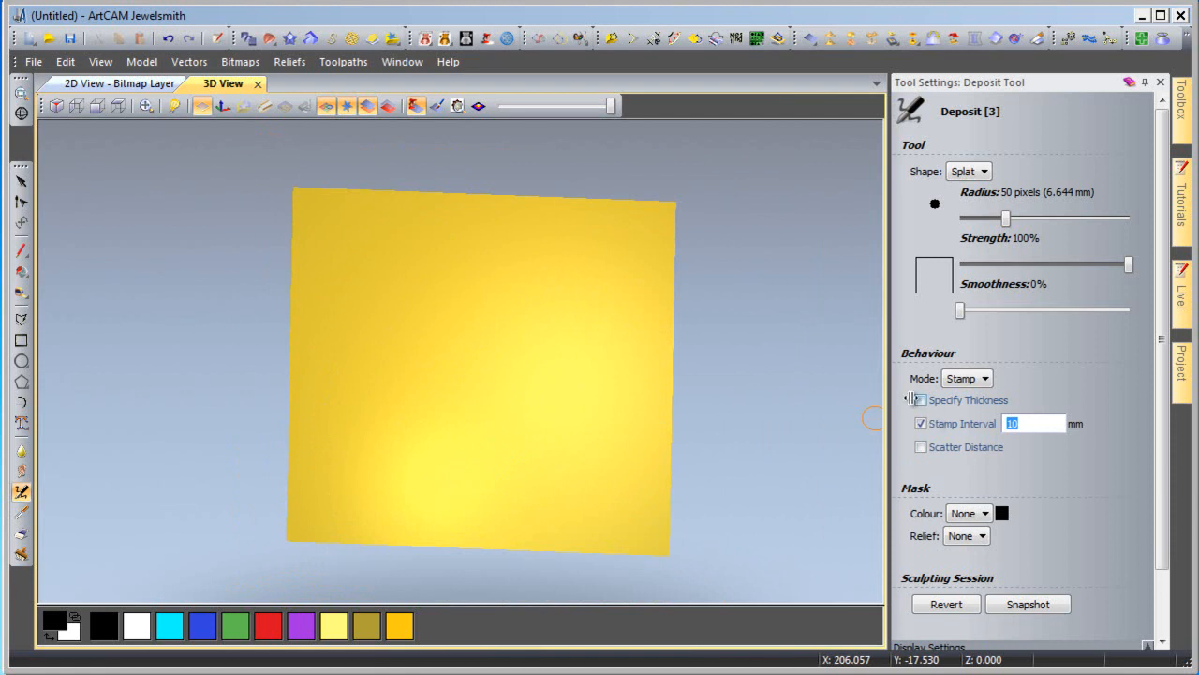
Set the stamp interval to 5 mm, stamp a spiral of splats outward from the relief's centre, and inspect it from an angle.
scroll(406, 347, "up", 2)
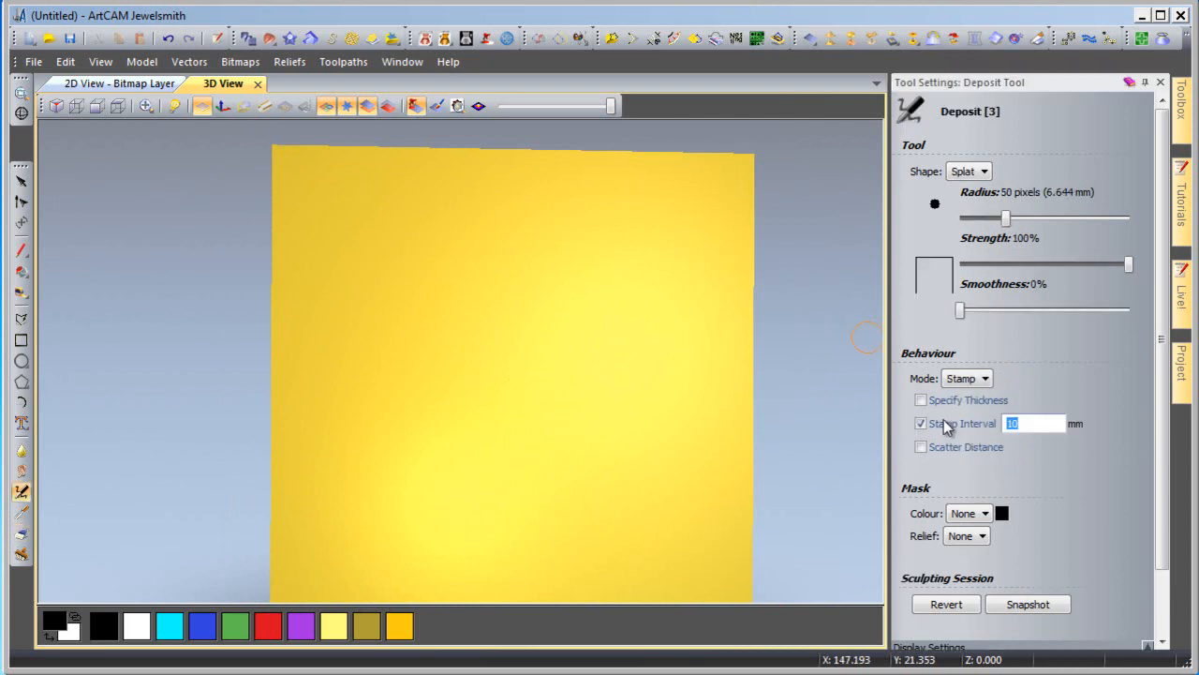
type("5")
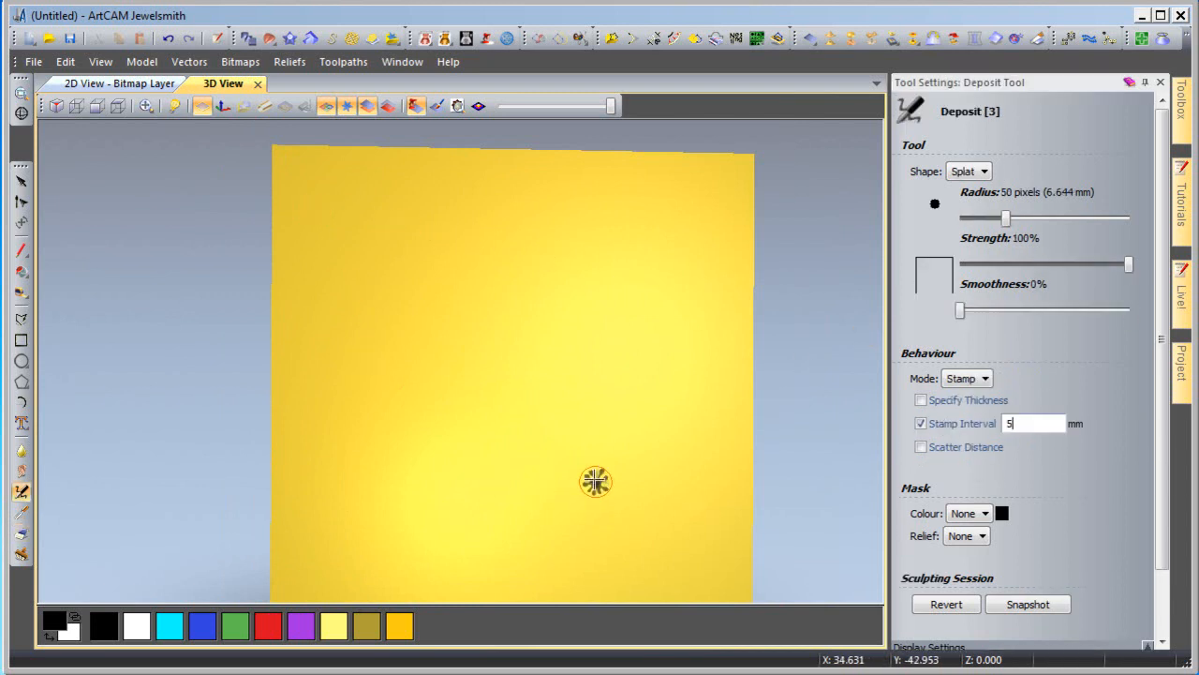
mouse_move(536, 411)
left_mouse_down()
mouse_move(473, 396)
mouse_move(533, 353)
mouse_move(578, 390)
mouse_move(522, 469)
mouse_move(434, 402)
mouse_move(491, 316)
mouse_move(603, 344)
mouse_move(616, 477)
mouse_move(490, 509)
mouse_move(367, 341)
mouse_move(459, 258)
mouse_move(656, 310)
mouse_move(687, 421)
mouse_move(587, 557)
mouse_move(483, 554)
mouse_move(308, 391)
mouse_move(295, 332)
left_mouse_up()
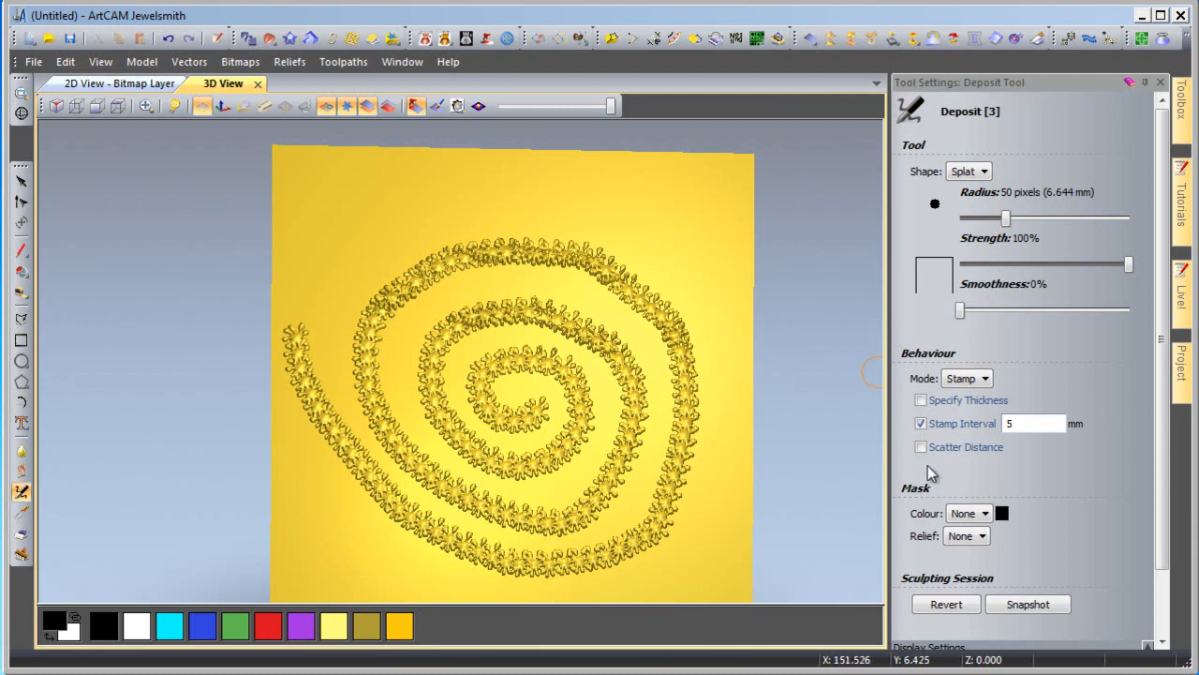
middle_click_drag(575, 477, 573, 423)
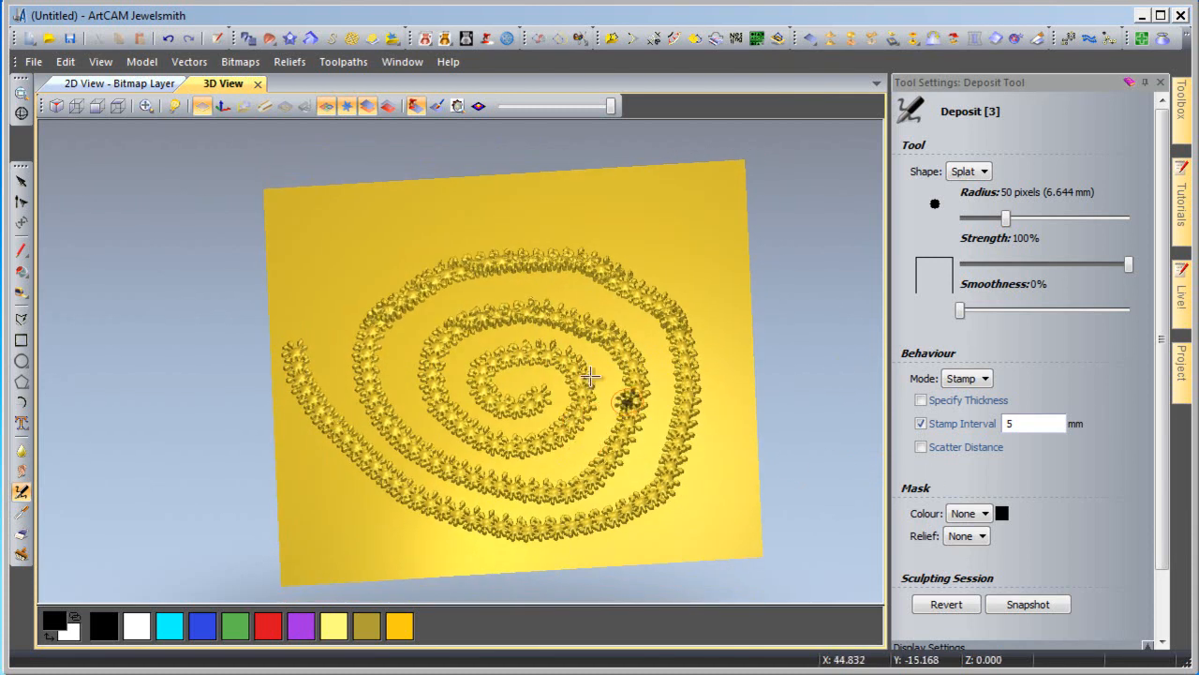
middle_click_drag(538, 305, 539, 361)
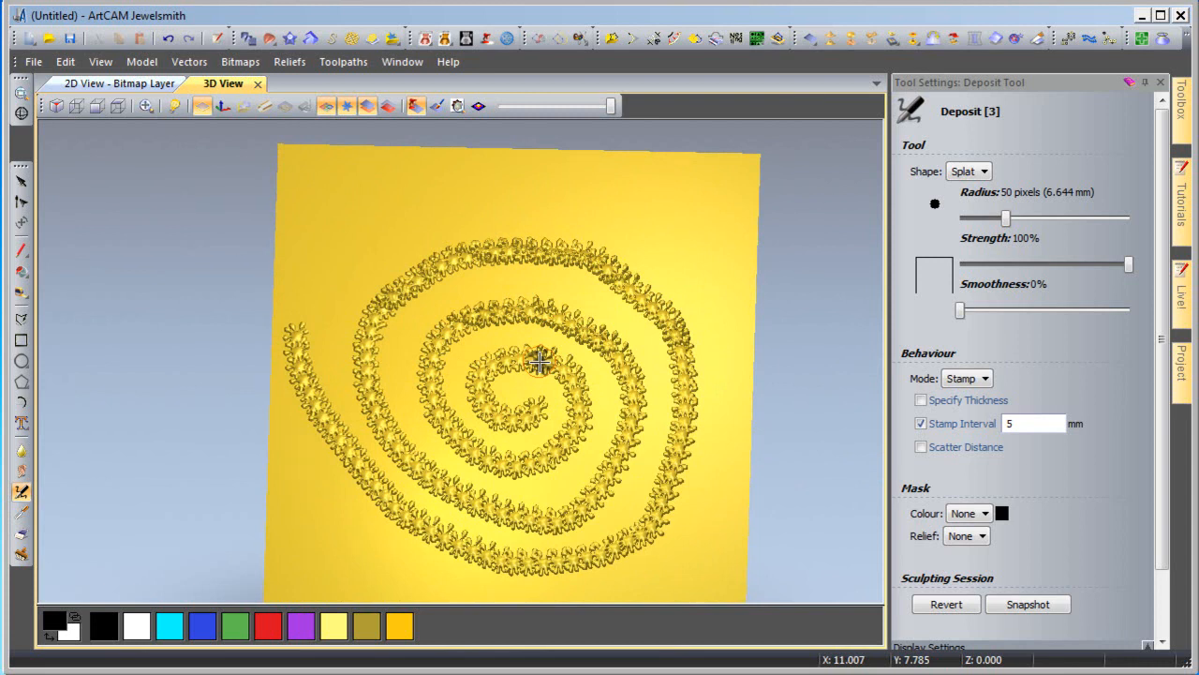
left_click(540, 363)
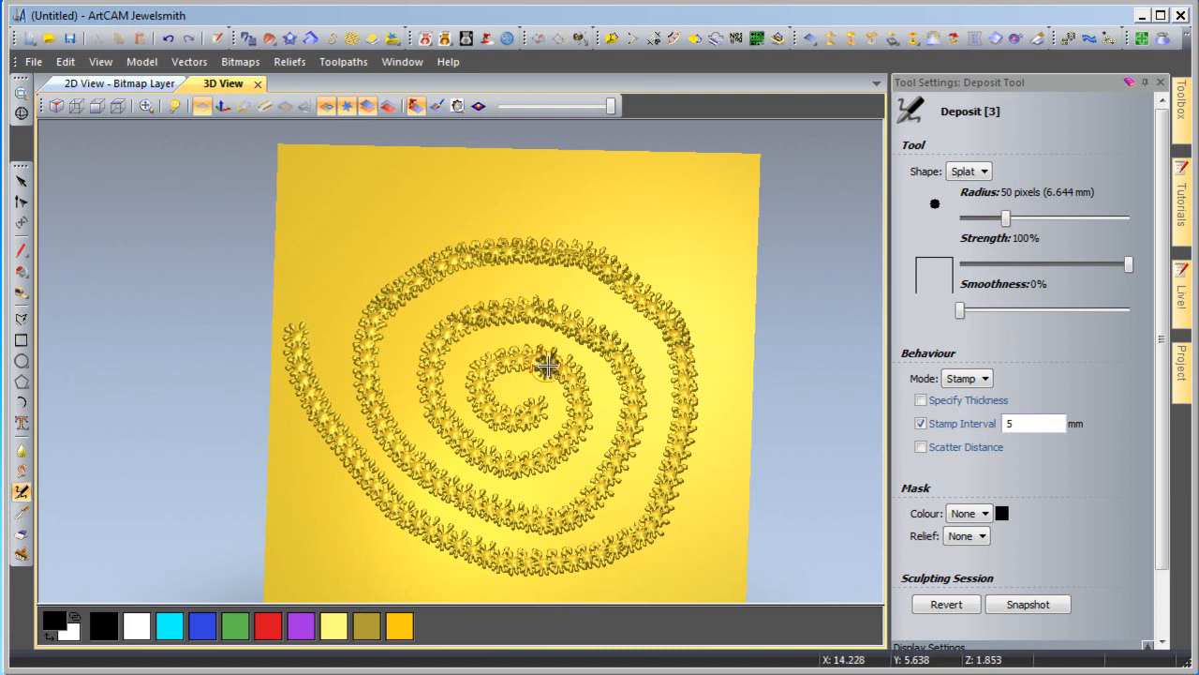